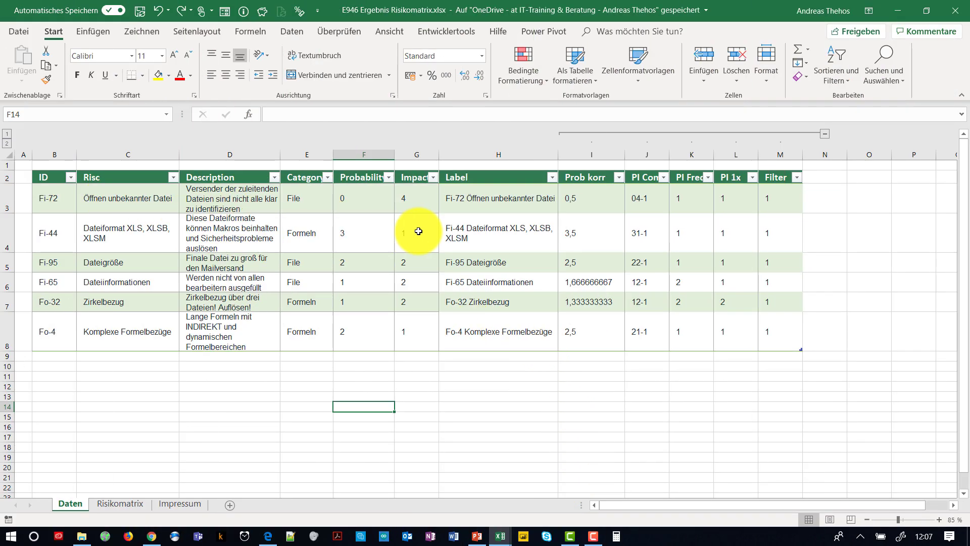
Step: Copy the six risk rows B3:M8 and paste them below the table at B9
click(118, 504)
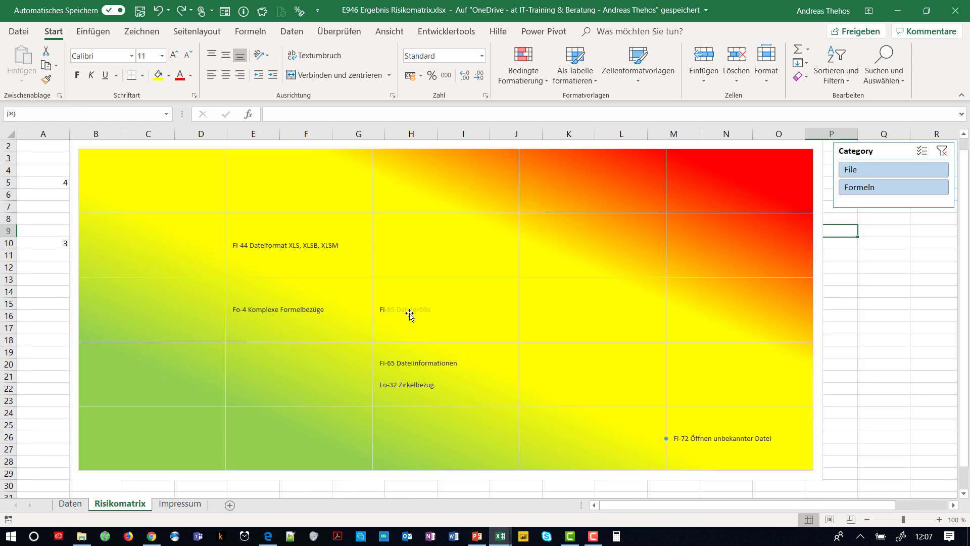
scroll(401, 284, up, 1)
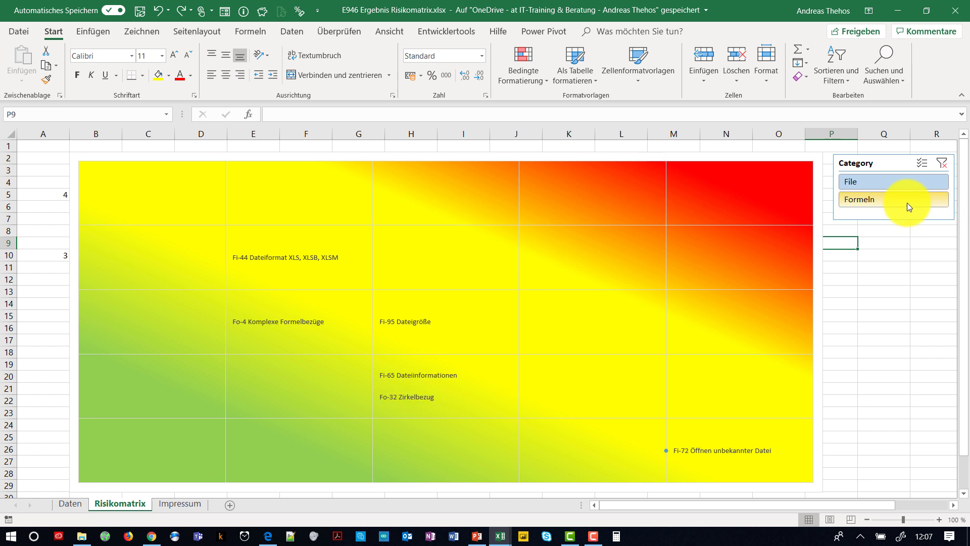
click(62, 502)
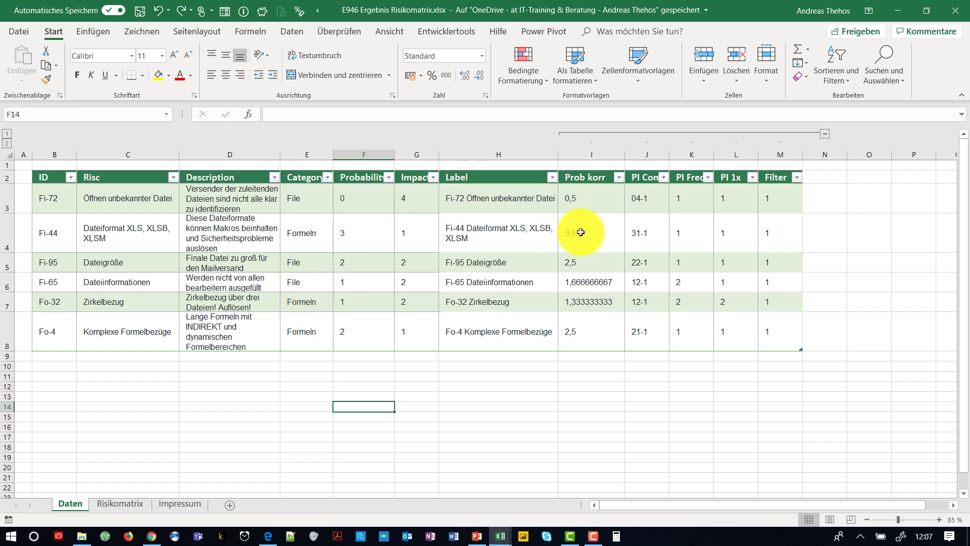
mouse_move(70, 201)
mouse_down()
mouse_move(76, 210)
mouse_move(563, 327)
mouse_move(791, 343)
mouse_up()
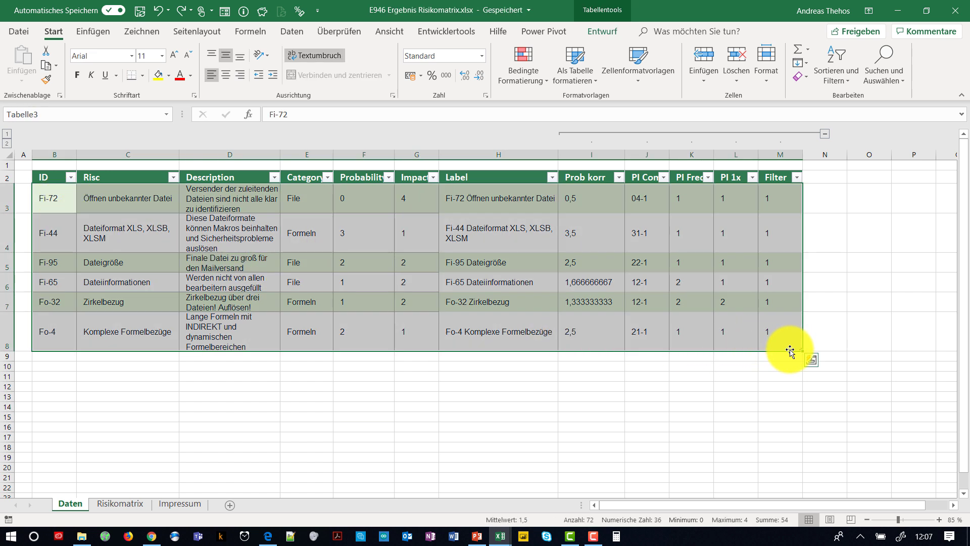
key(ctrl+c)
click(57, 360)
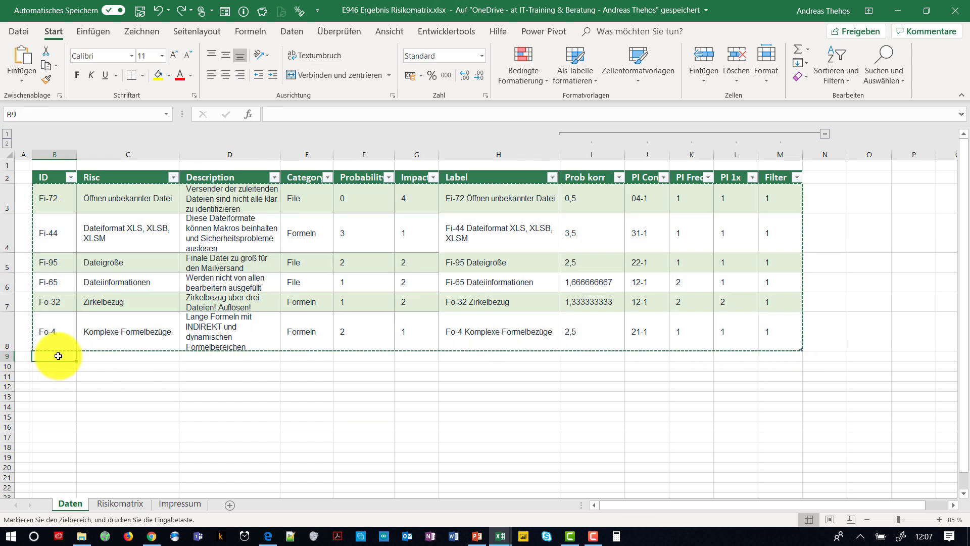
key(ctrl+v)
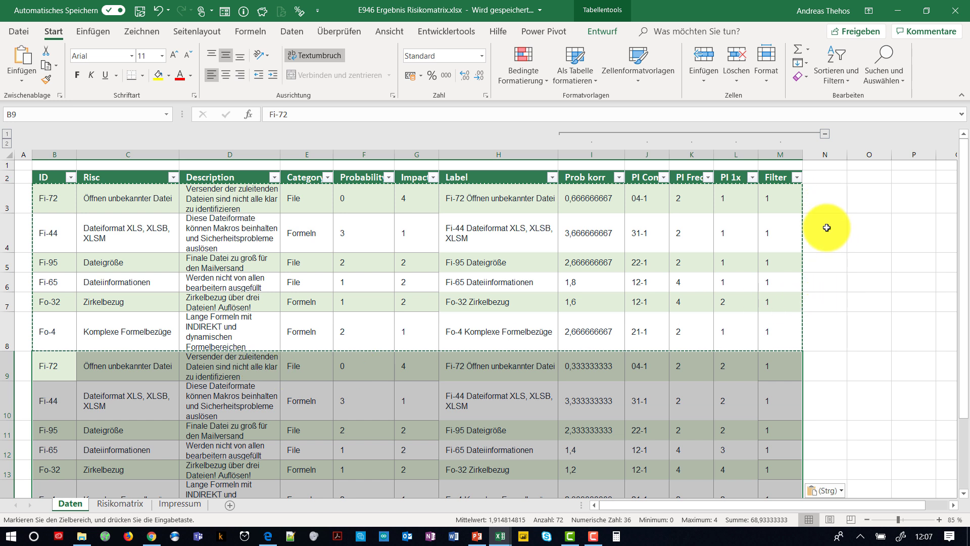
Step: Fill the new date column with 22.2.19 for the originals and 30.3. for the copies
drag(824, 200, 834, 337)
text(22.2.19)
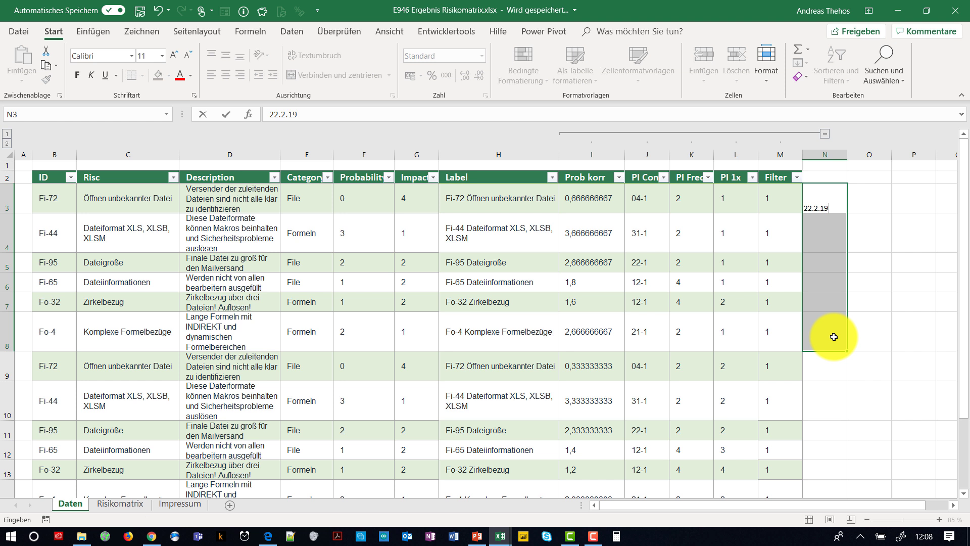
key(ctrl+Return)
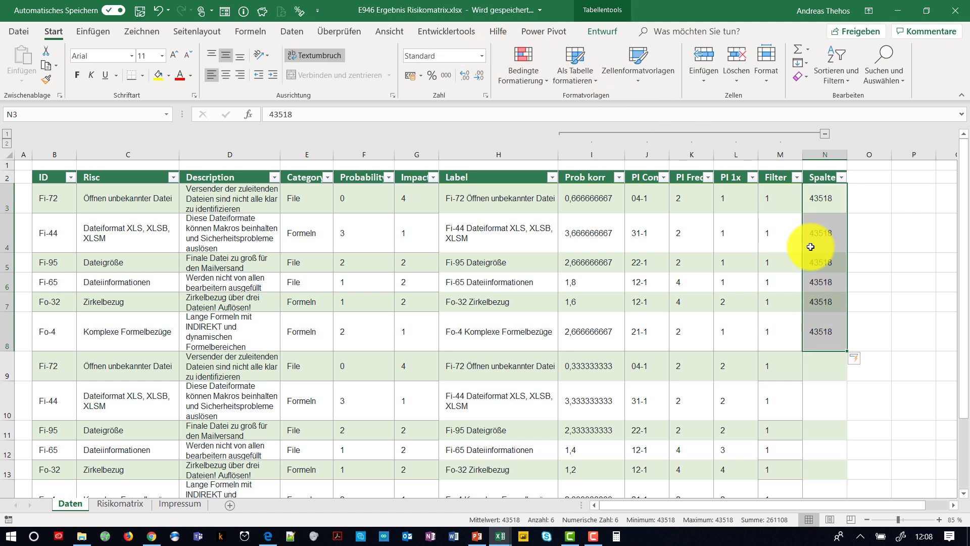
drag(830, 364, 814, 443)
scroll(816, 443, down, 1)
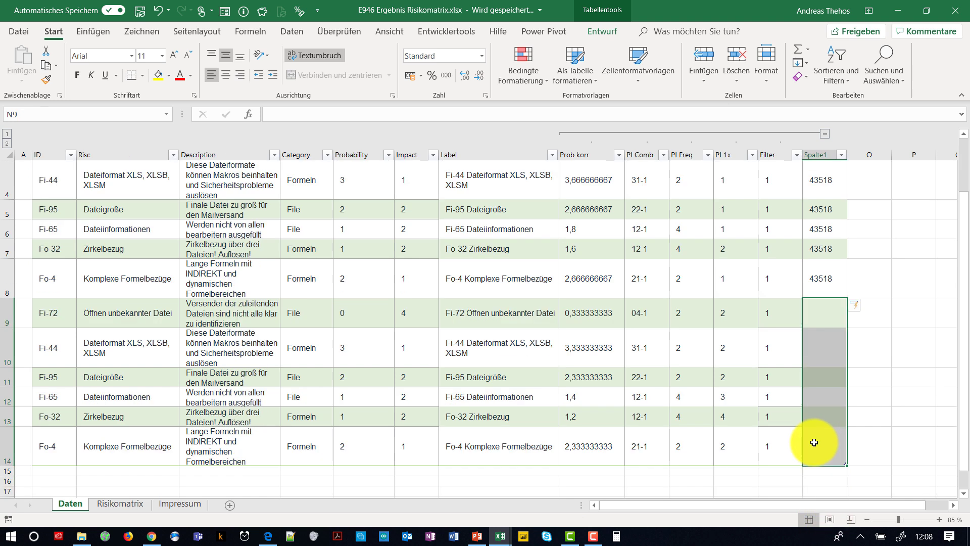
text(30.3.19)
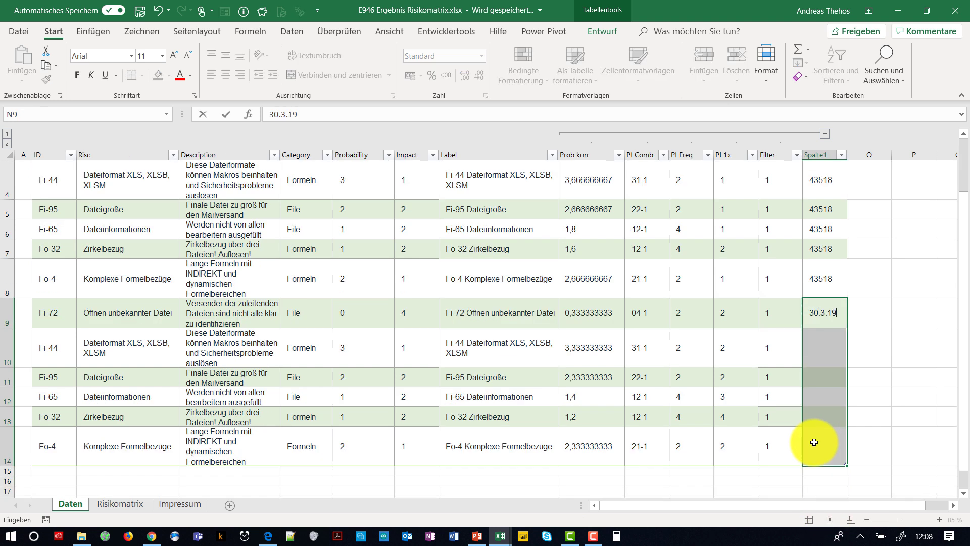
key(ctrl+Return)
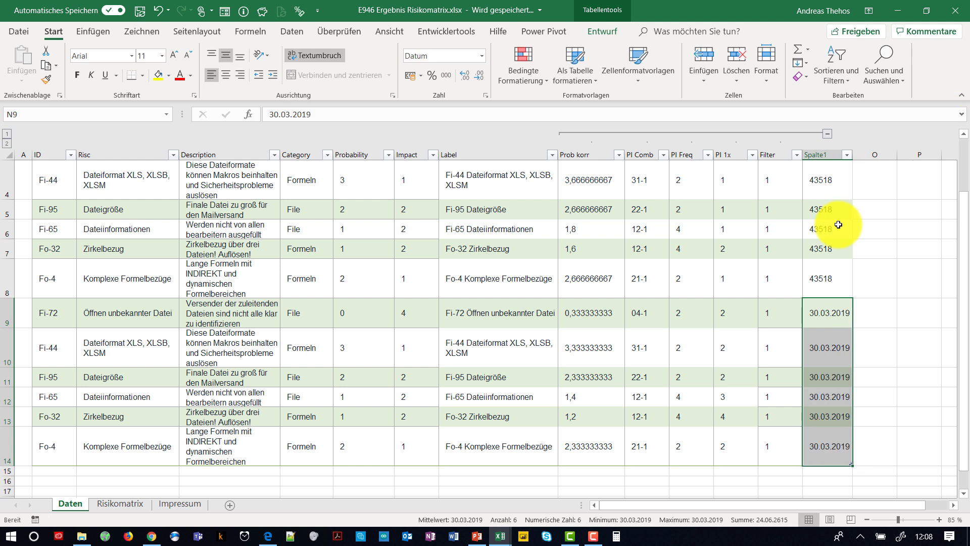
Step: Apply the proper date format to the date column with Format Painter
click(824, 318)
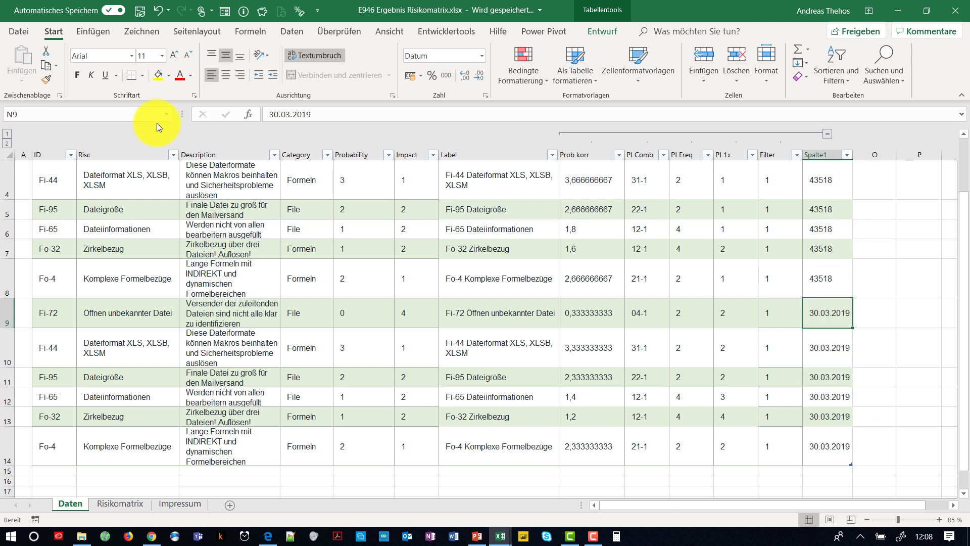
click(46, 80)
drag(824, 278, 827, 163)
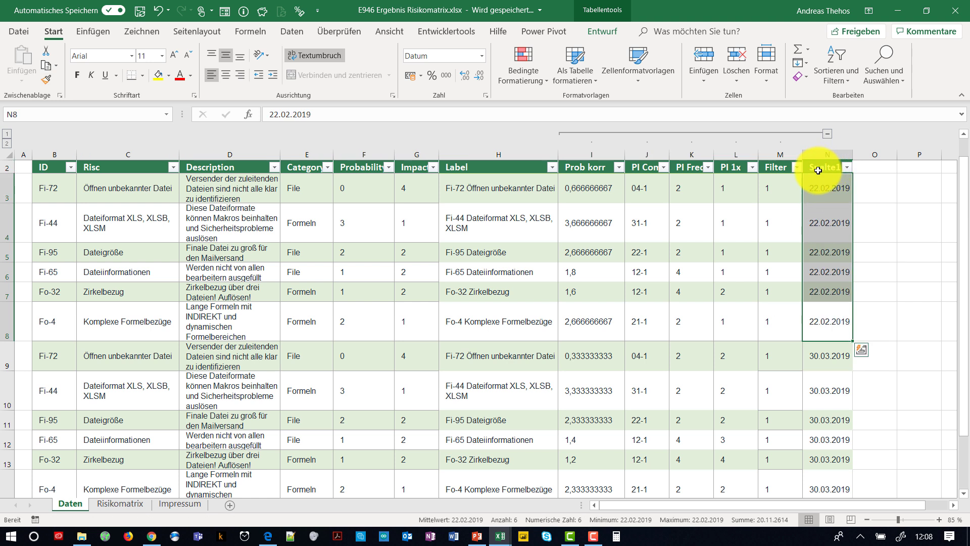
Step: Rename header Spalte1 to JF and view the Risikomatrix with each risk plotted twice
click(819, 164)
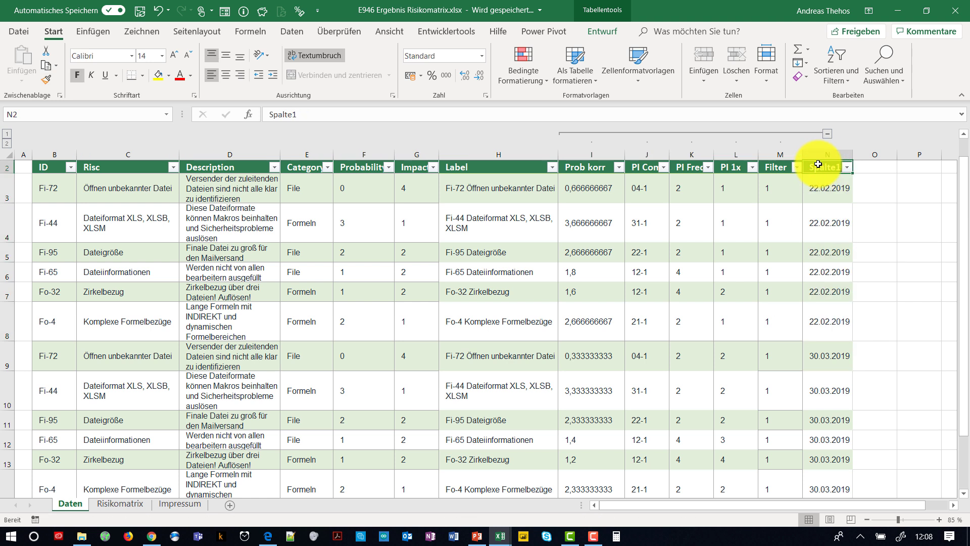
text(JF)
key(Return)
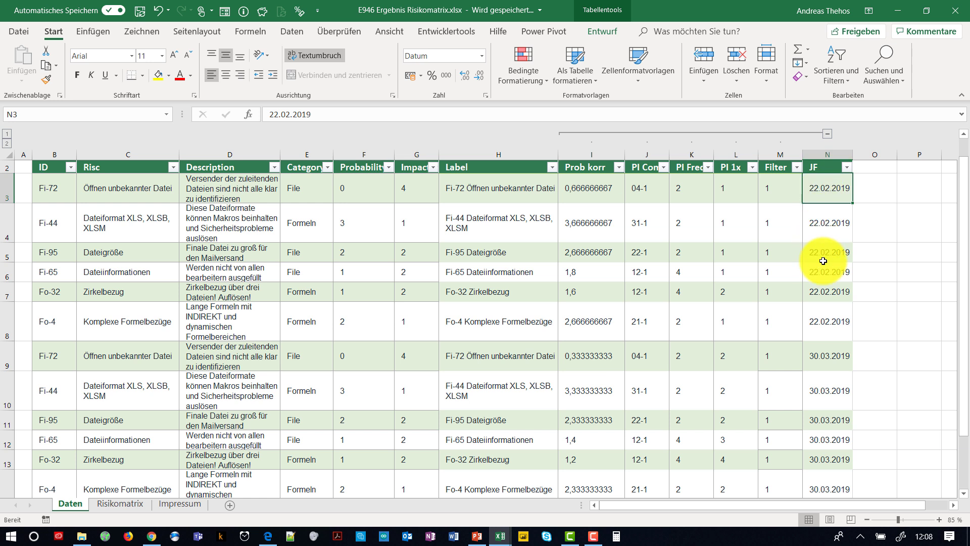
click(114, 504)
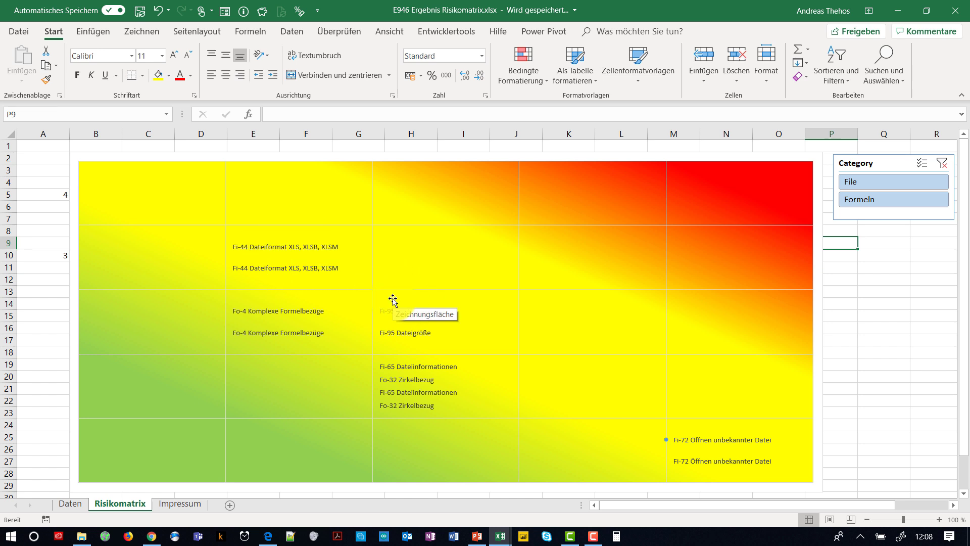
Step: Insert Risc and JF slicers for the Daten risk table, then cut the JF slicer
click(73, 506)
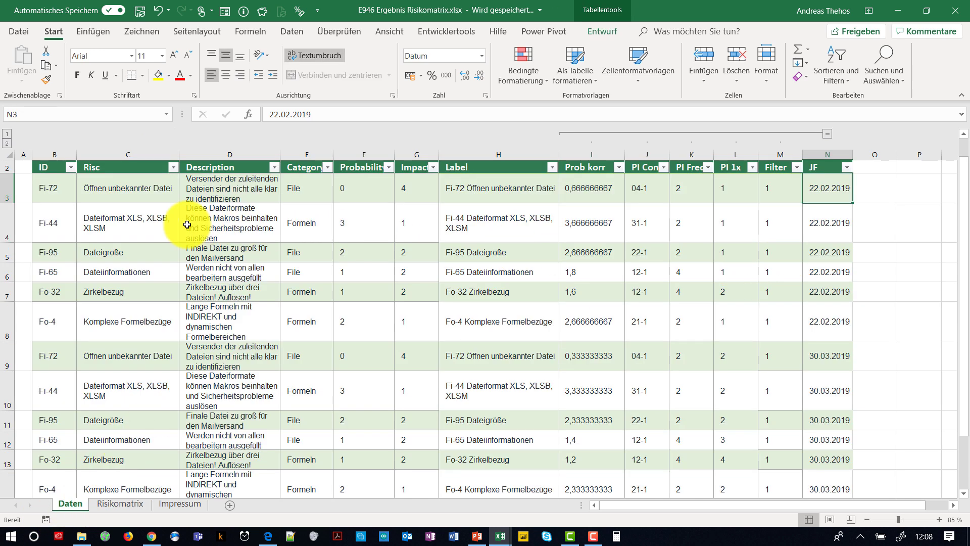
click(129, 178)
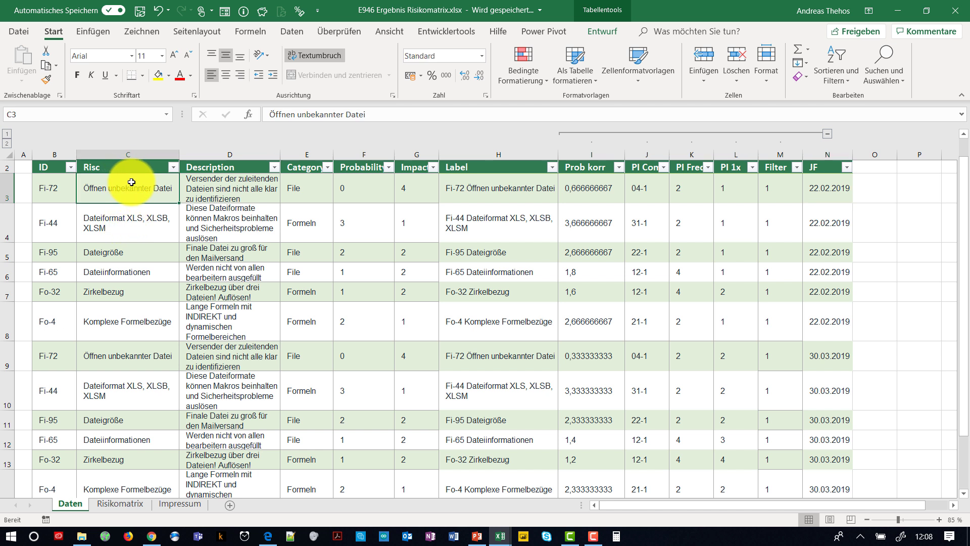
click(601, 31)
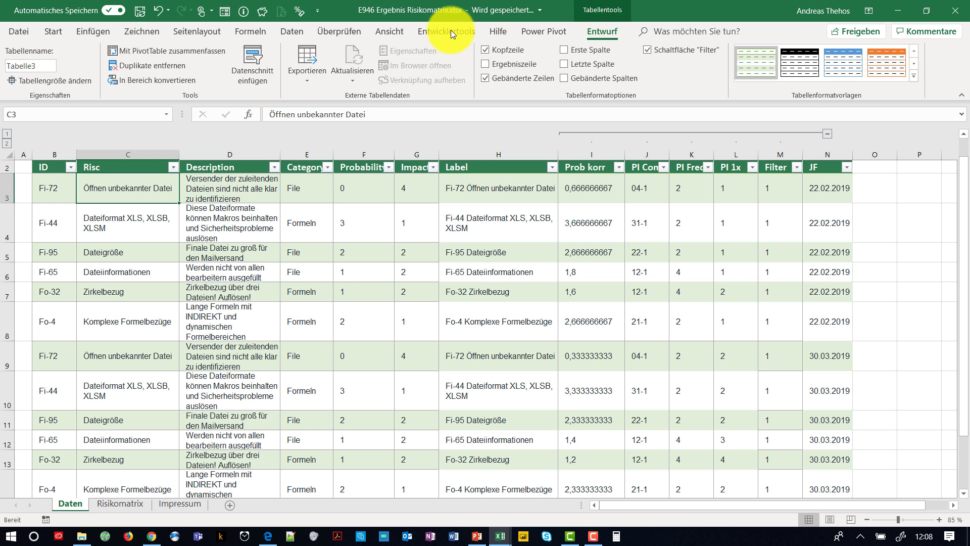
click(248, 60)
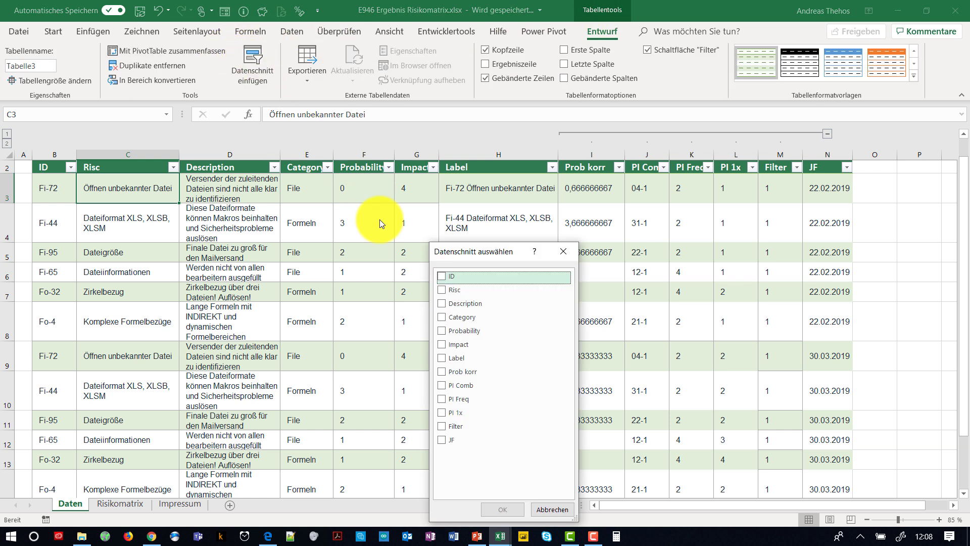
click(443, 289)
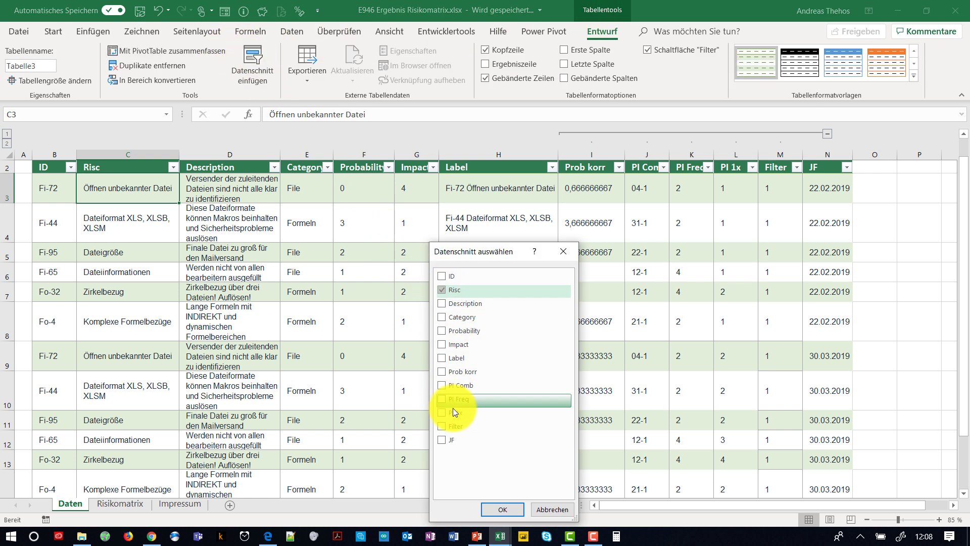
click(447, 437)
click(519, 510)
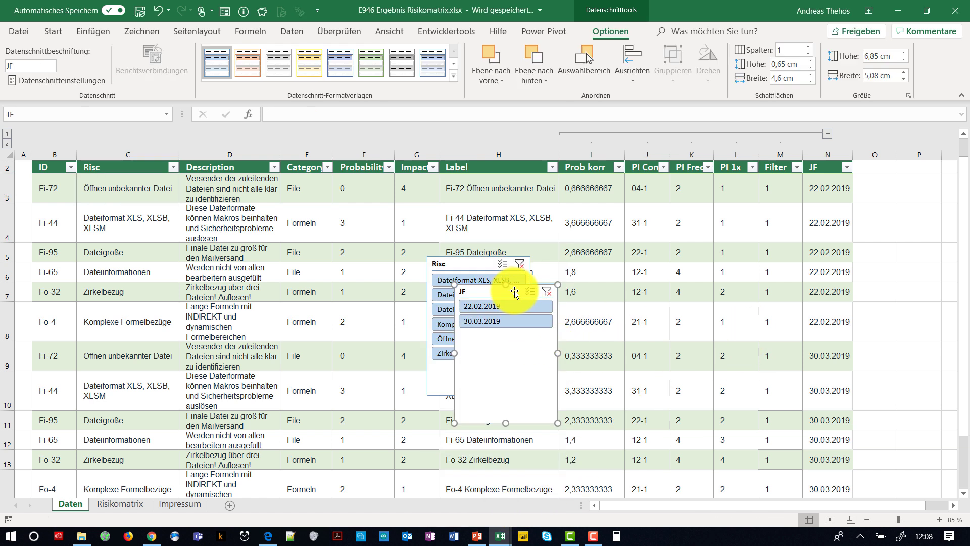
key(Delete)
click(120, 503)
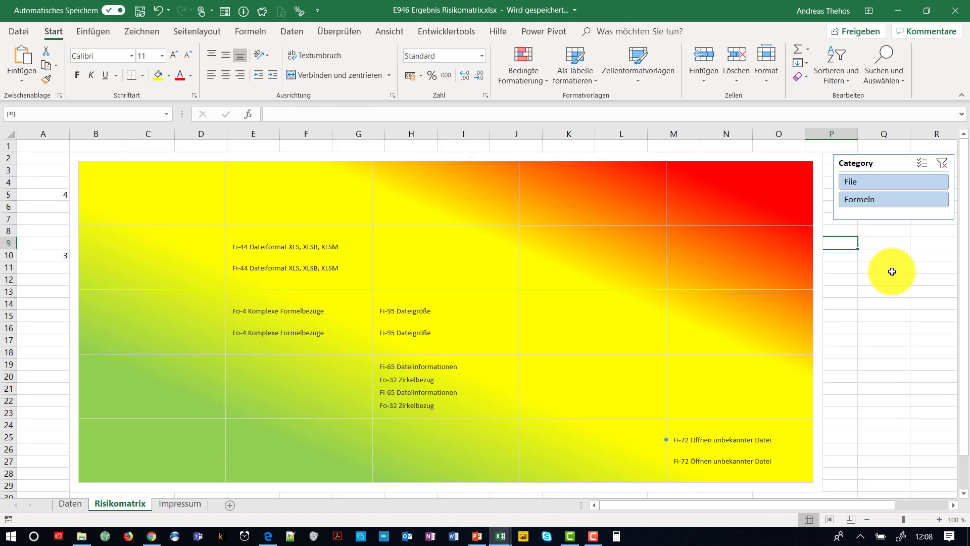
Step: Move the JF and Risc slicers onto the Risikomatrix sheet, stacked below the Category slicer
key(ctrl+v)
drag(842, 248, 873, 235)
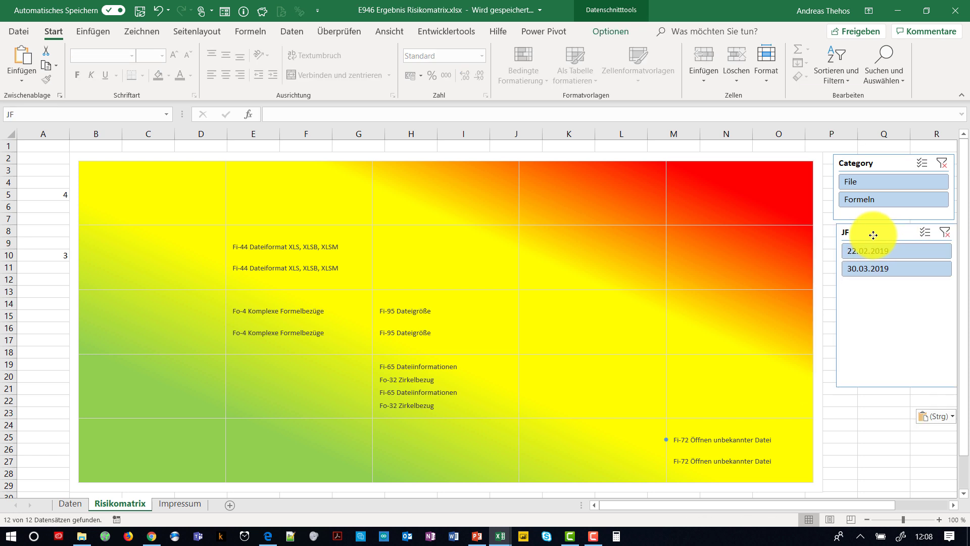
click(70, 503)
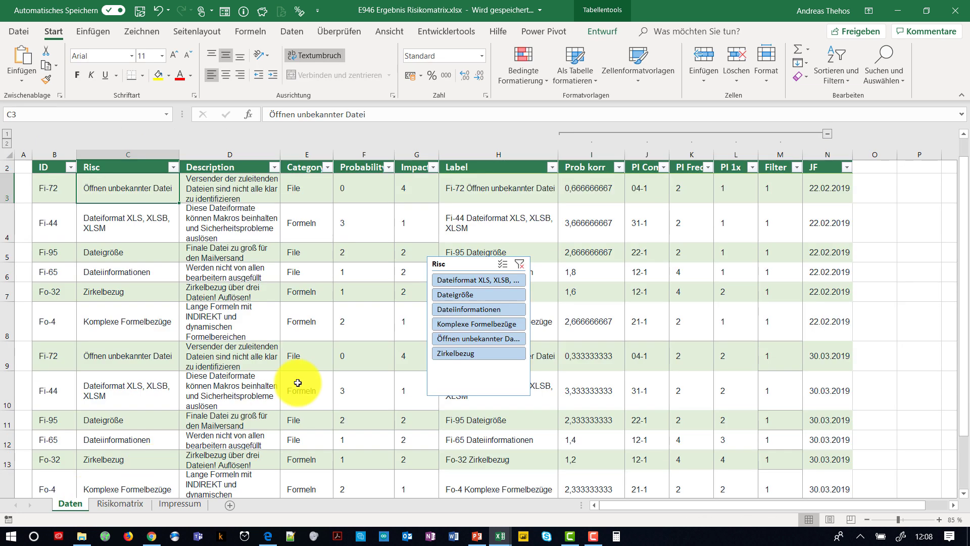
click(467, 264)
key(Delete)
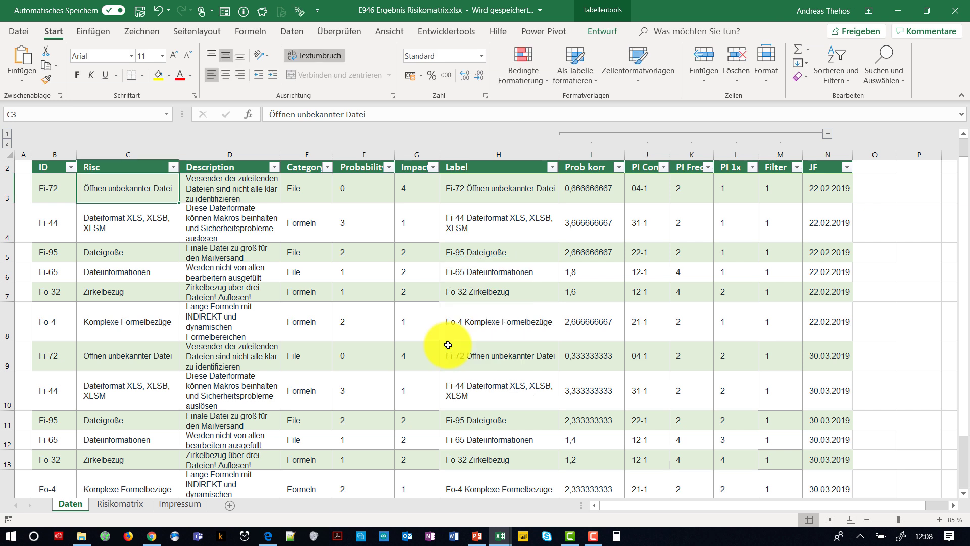
click(119, 504)
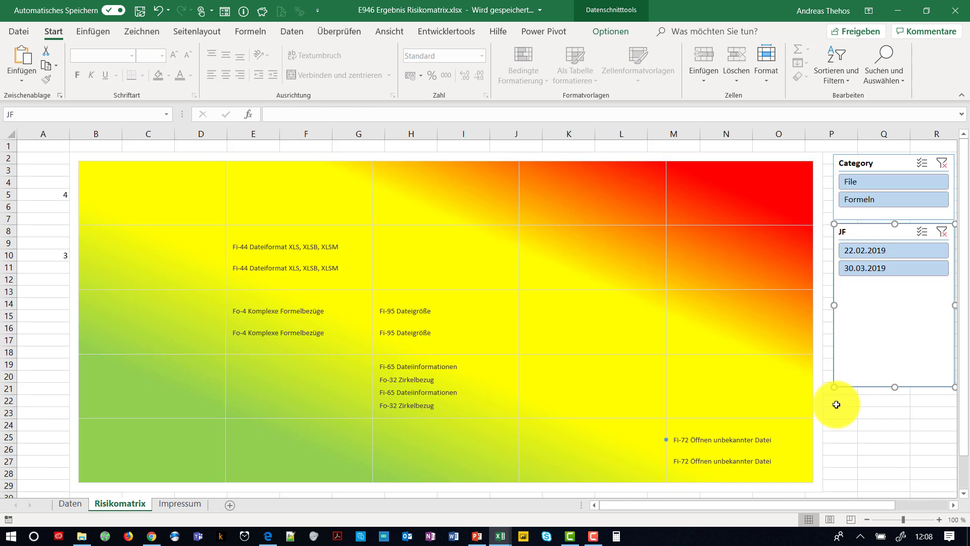
key(ctrl+v)
drag(870, 403, 875, 333)
Step: Shorten the JF slicer, test the date and risk filters, then clear them
click(875, 309)
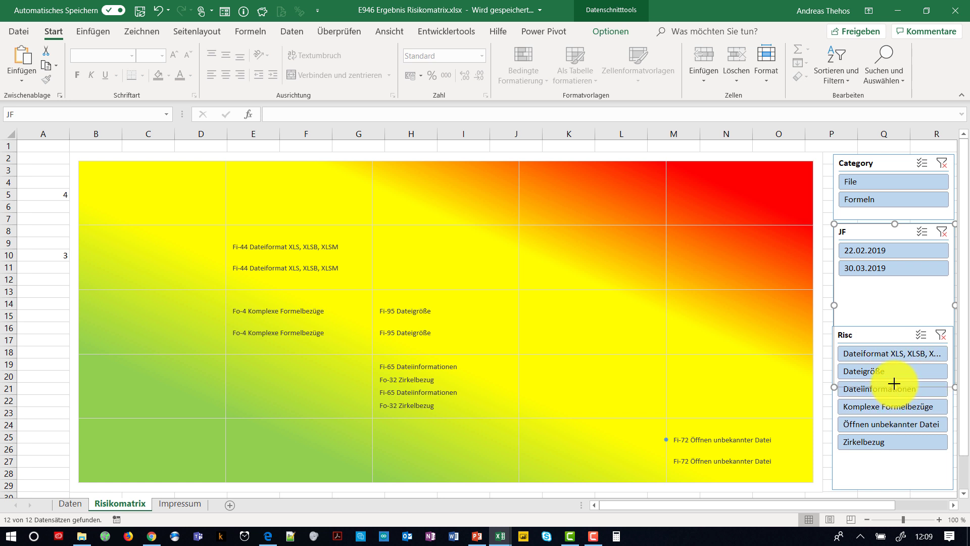
drag(894, 387, 894, 304)
click(881, 249)
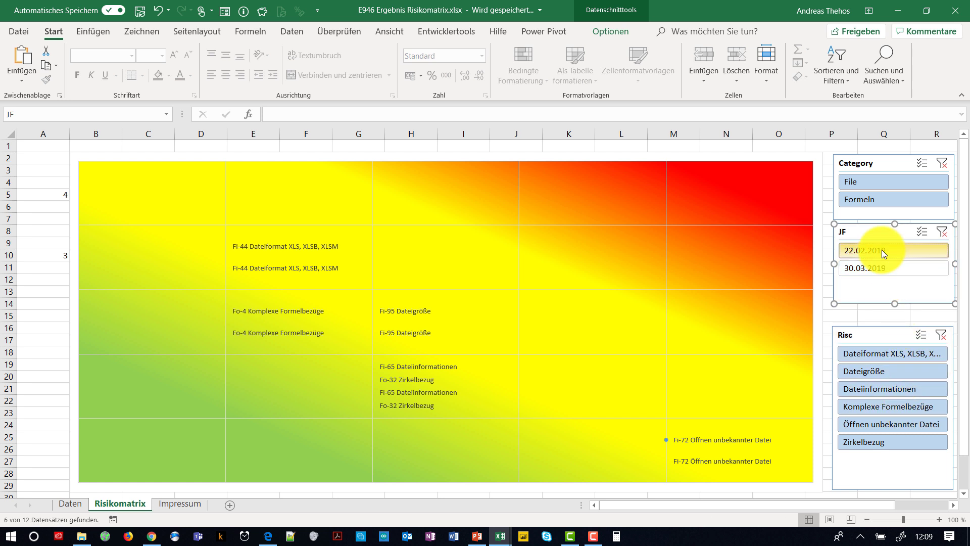
click(882, 264)
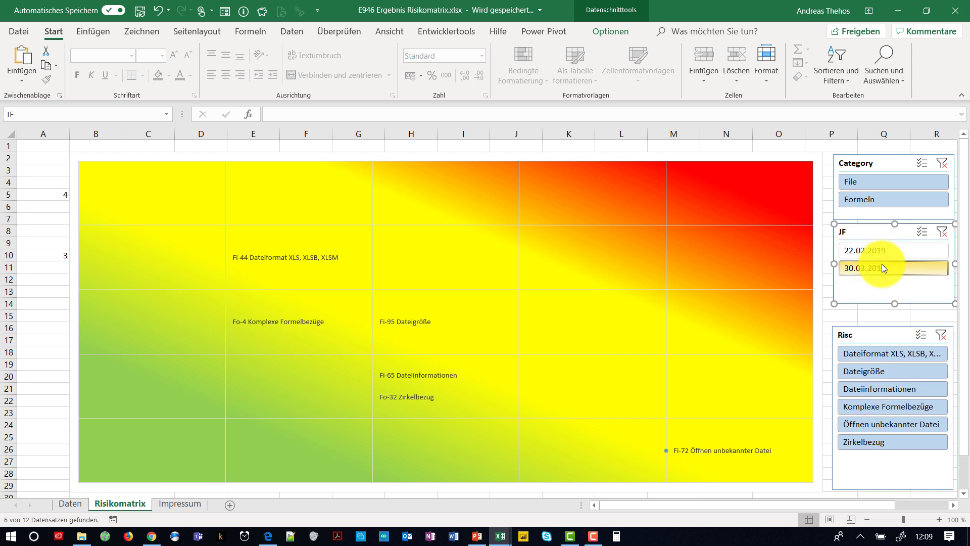
click(944, 232)
click(882, 388)
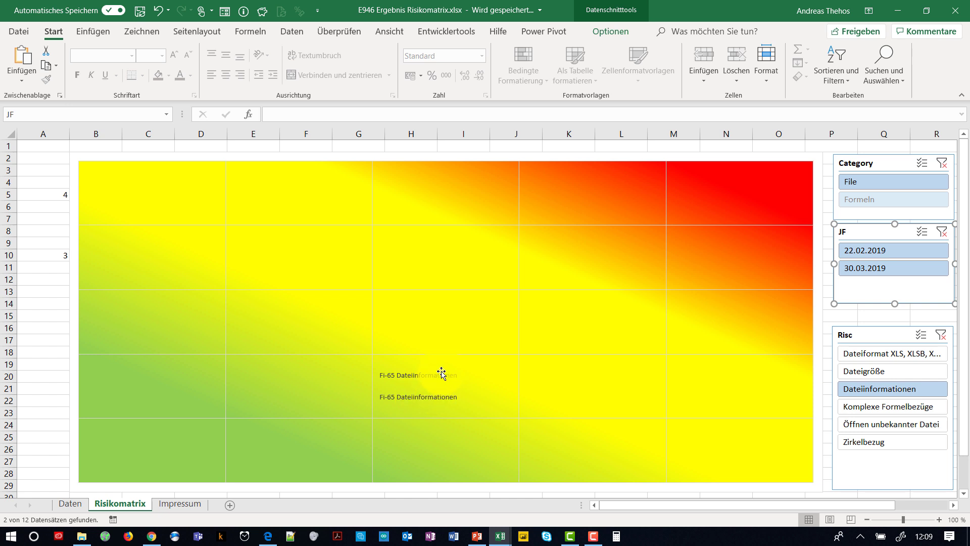
click(941, 334)
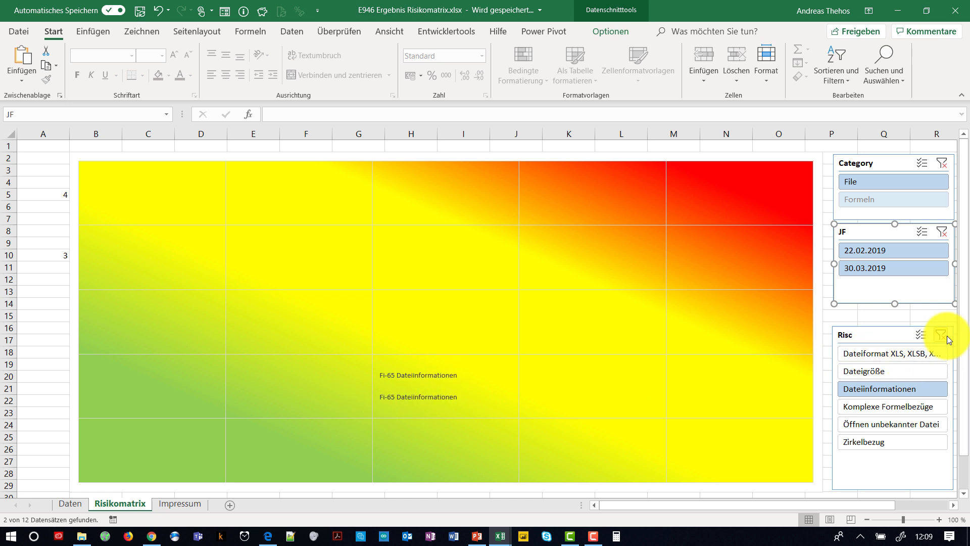
click(70, 504)
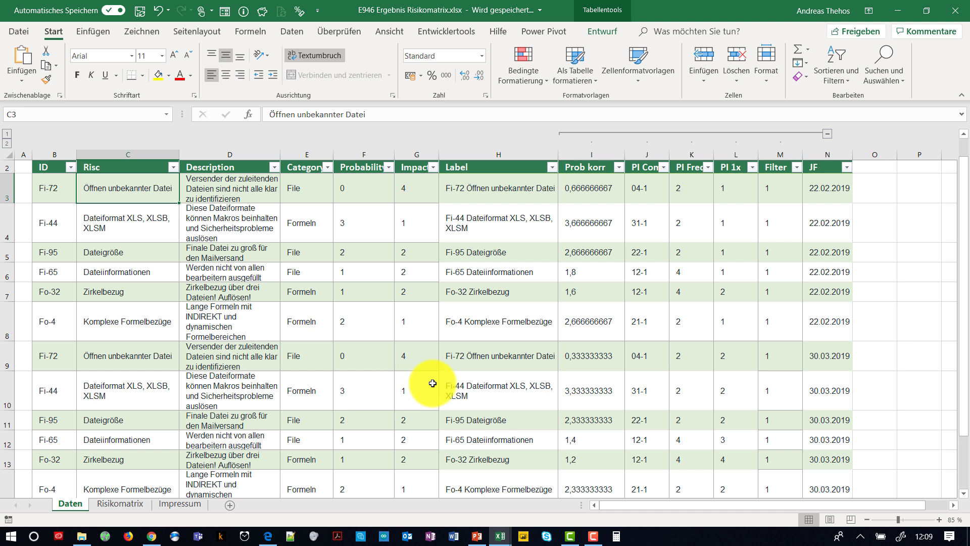
Step: Set Fi-72 to Probability 1 and Impact 3, Fi-44 to Probability 2, Fi-95 to Probability 4
click(362, 359)
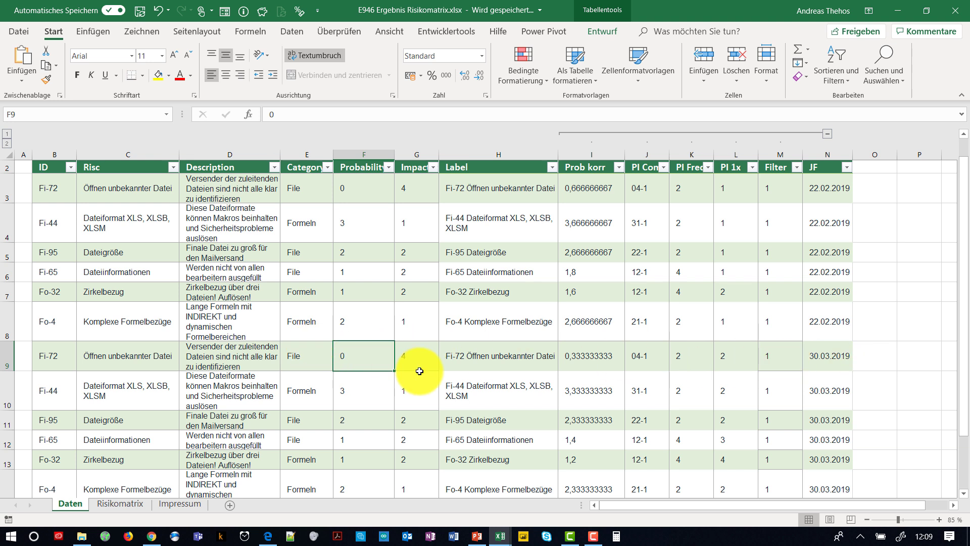
text(1)
key(Tab)
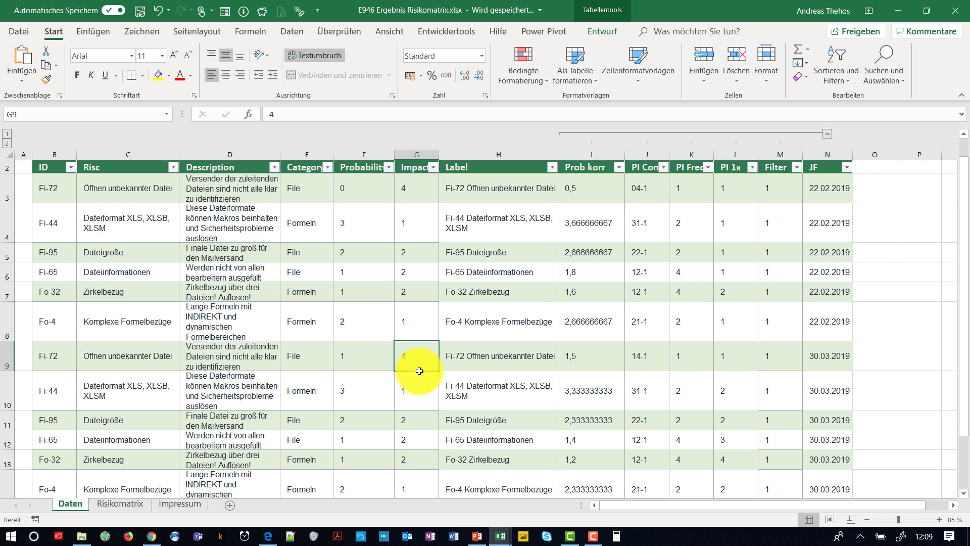
text(3)
key(Return)
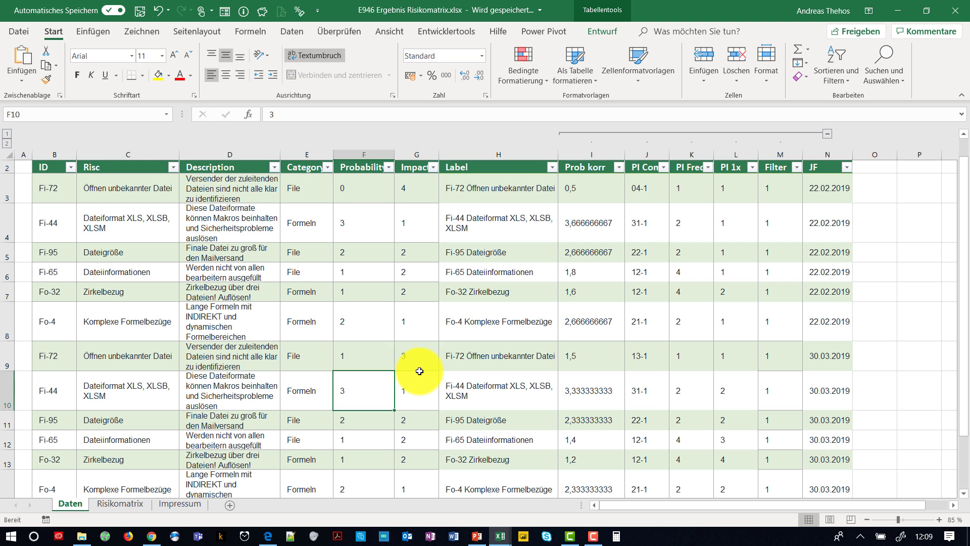
text(2)
key(Tab)
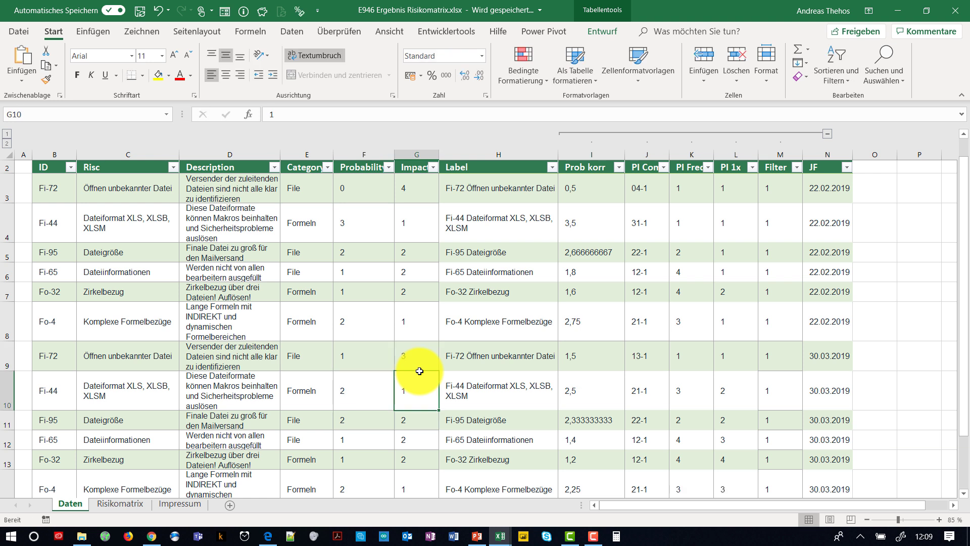
text(3)
key(Return)
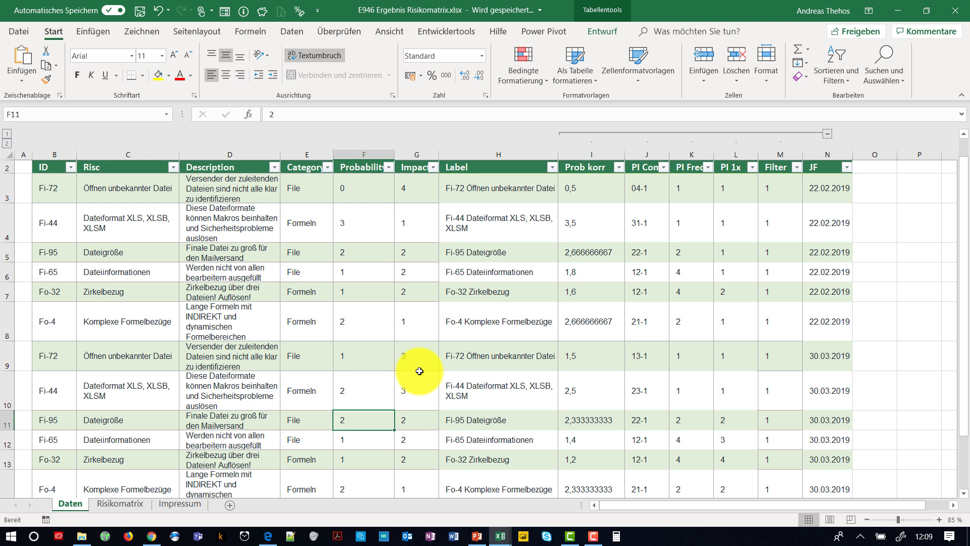
text(4)
key(Tab)
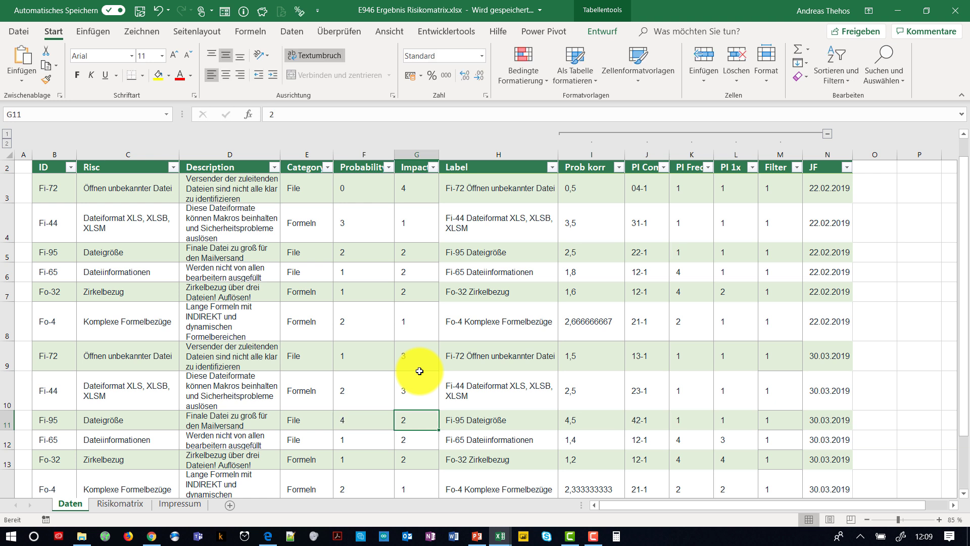
key(Return)
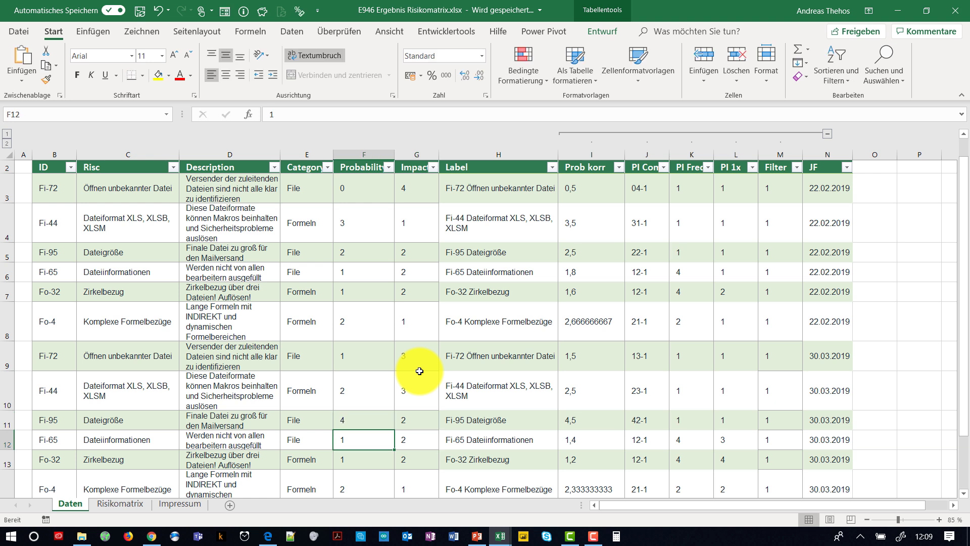
Step: Set Fo-32 to Probability 3 and Impact 4, and Fo-4 to 0 and 0
key(Return)
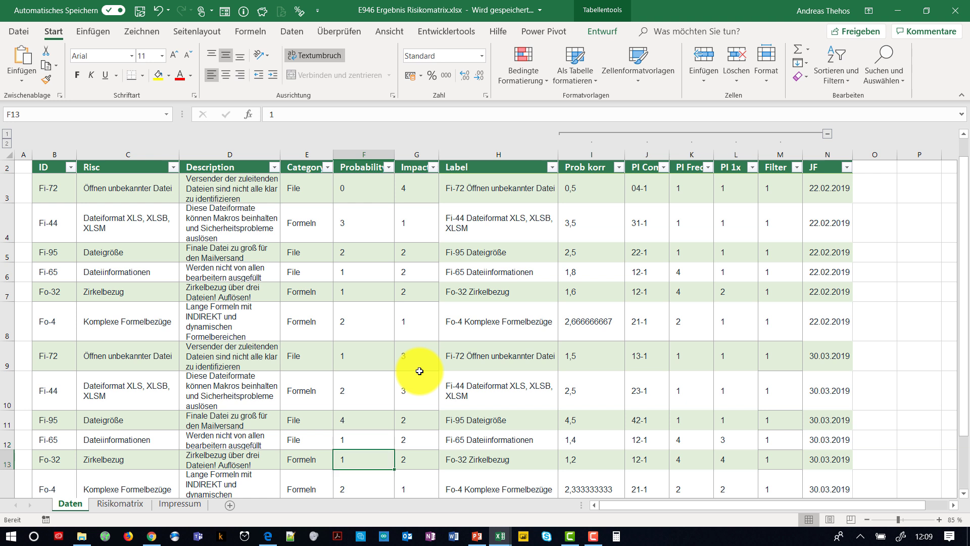
text(3)
key(Tab)
text(4)
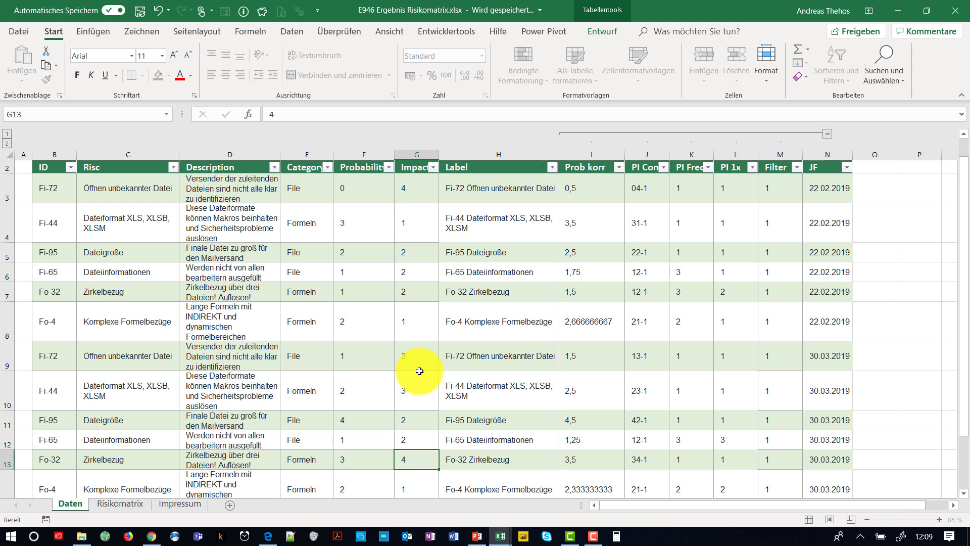
key(Tab)
key(Down)
key(Left)
key(Left)
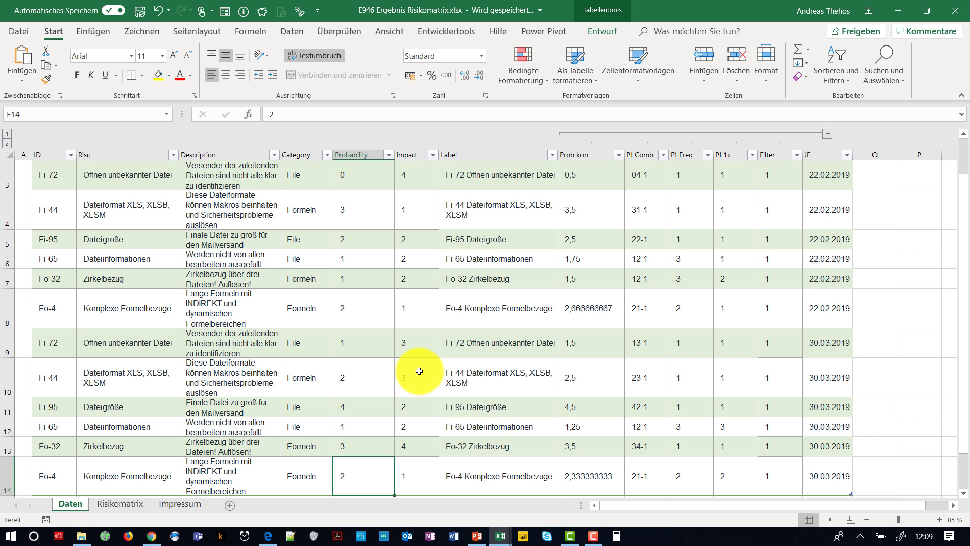
text(0)
key(Tab)
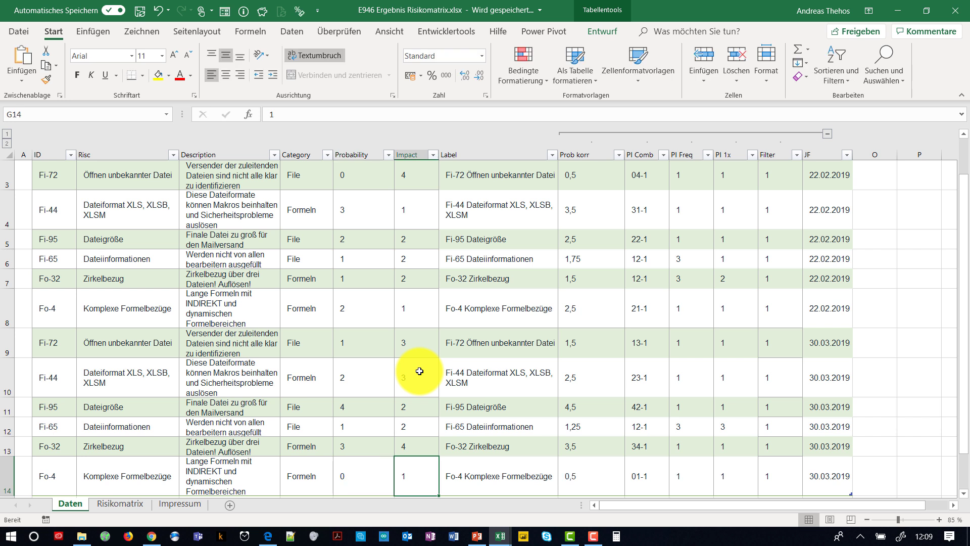
text(0)
key(Return)
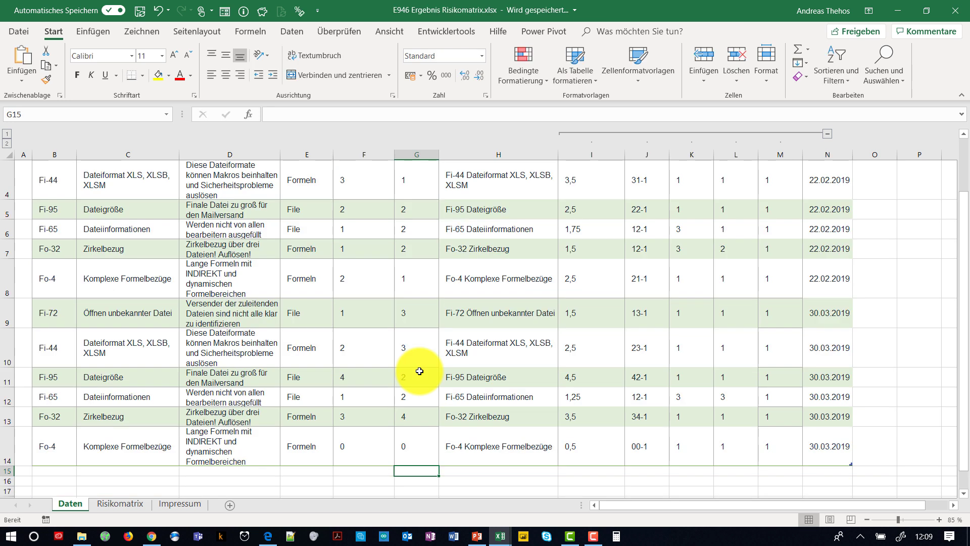
scroll(452, 331, up, 1)
Step: Return to the Risikomatrix and filter it to the Komplexe Formelbezüge risk
click(124, 502)
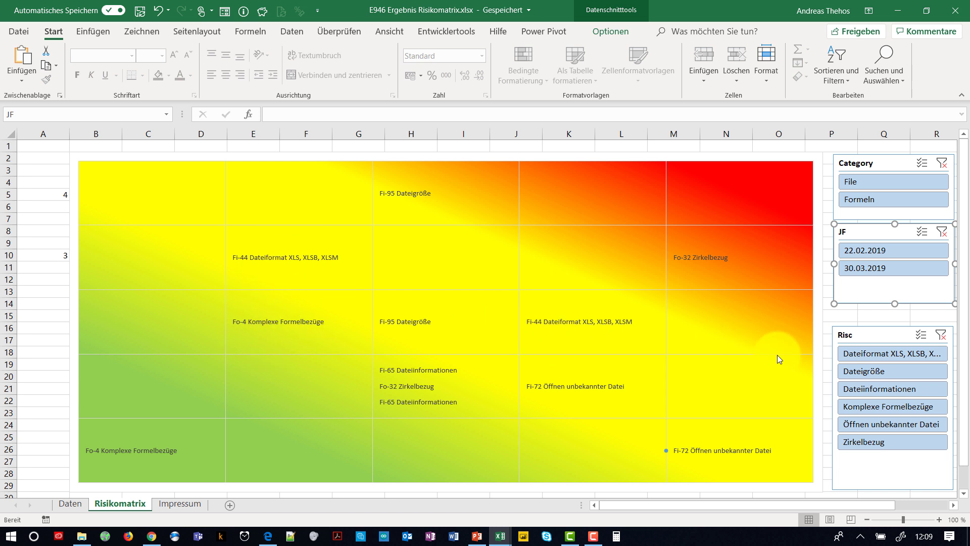
click(886, 401)
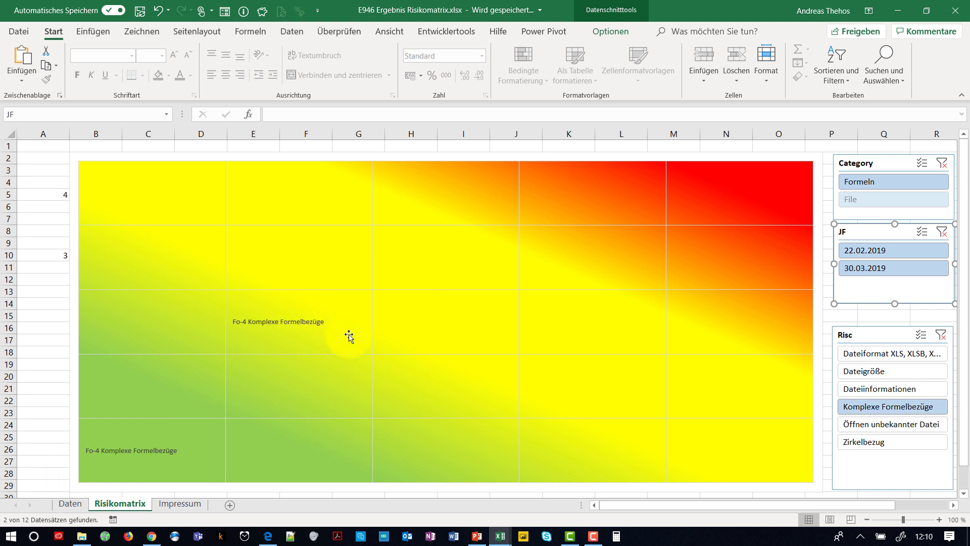
click(902, 382)
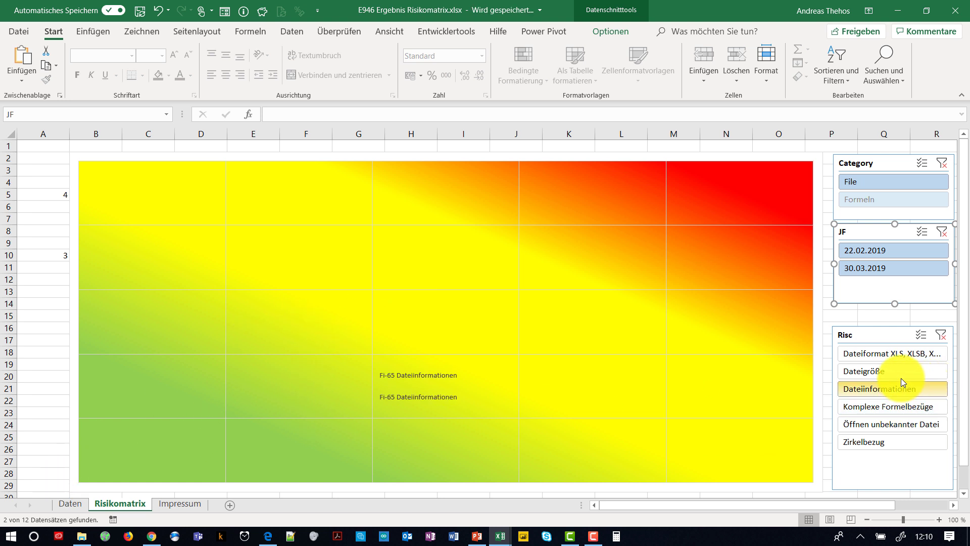
click(902, 374)
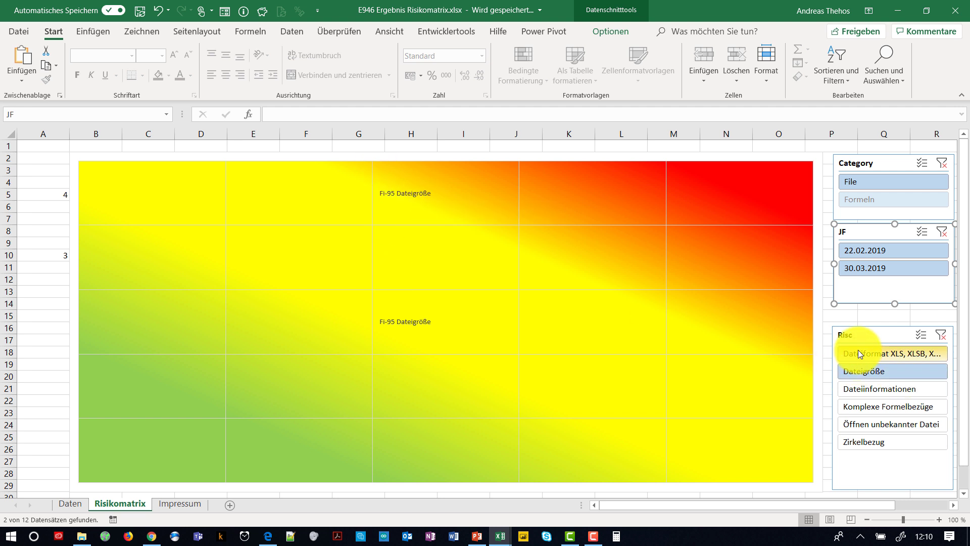
click(870, 272)
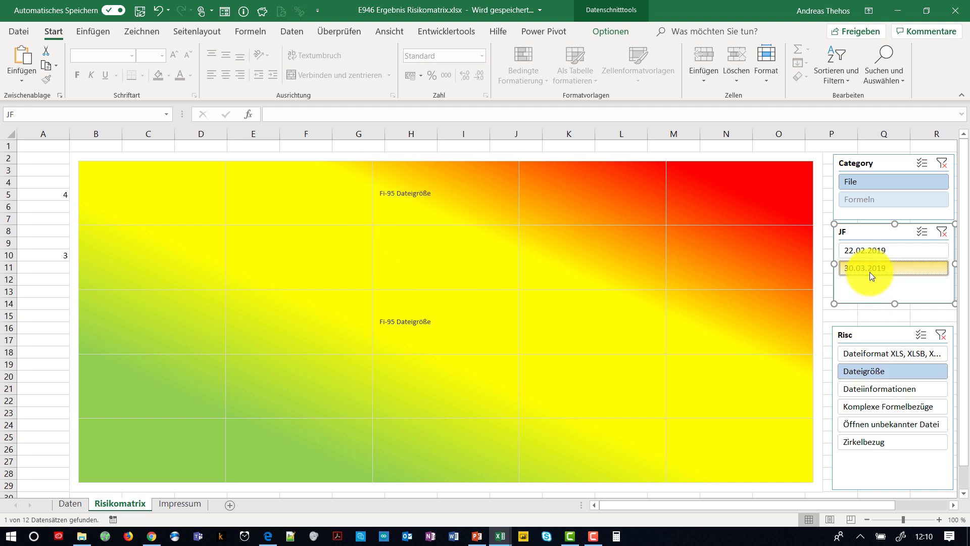
click(878, 251)
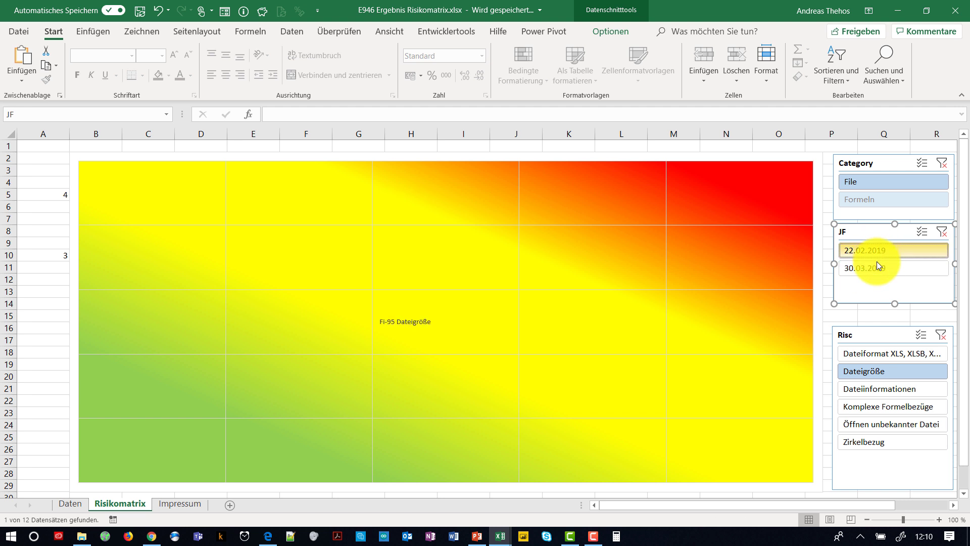
click(877, 266)
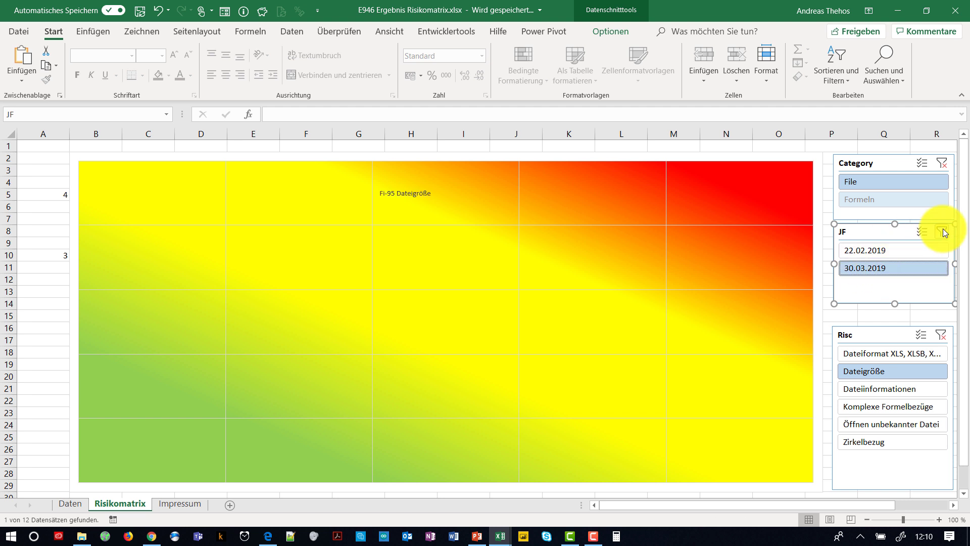
ctrl+click(908, 245)
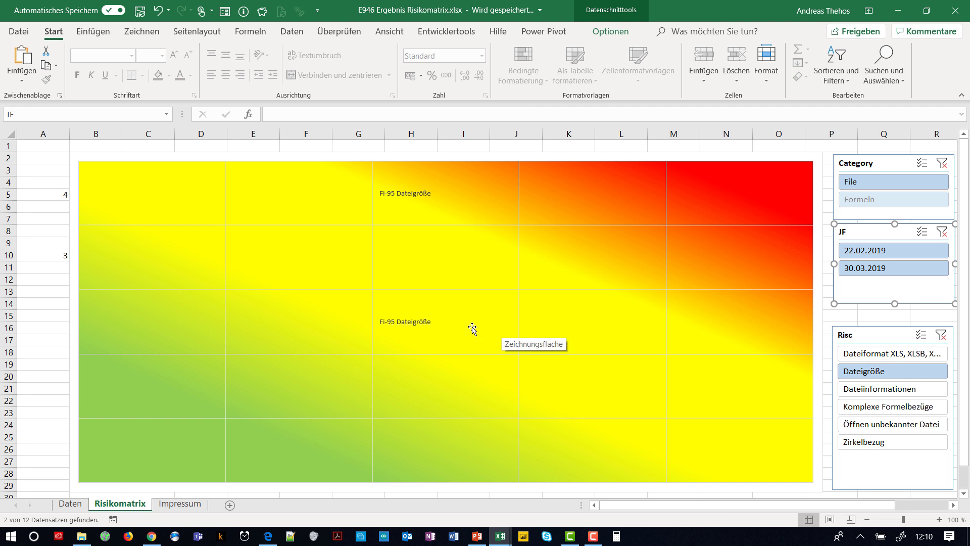
click(942, 336)
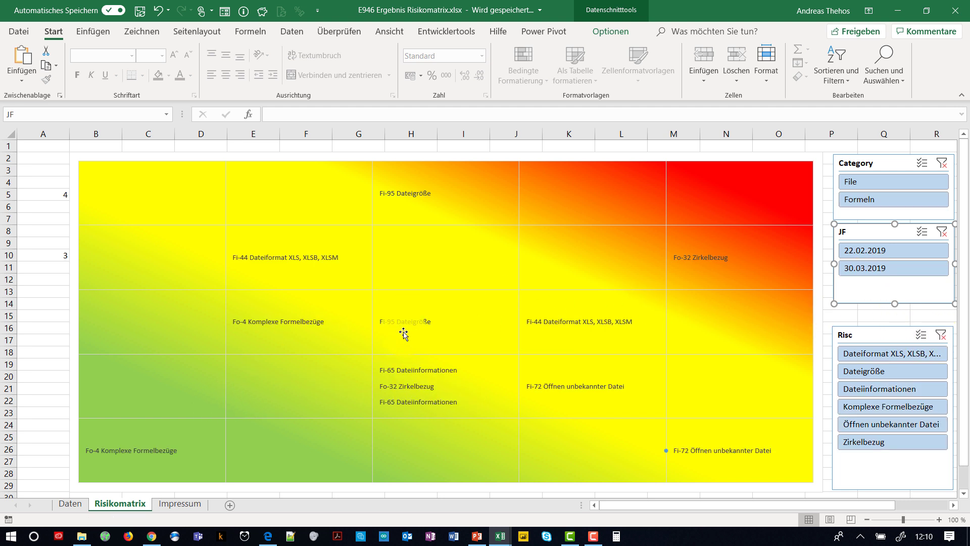
Step: Change the matrix chart type to Punkt (XY) with straight lines
right_click(389, 270)
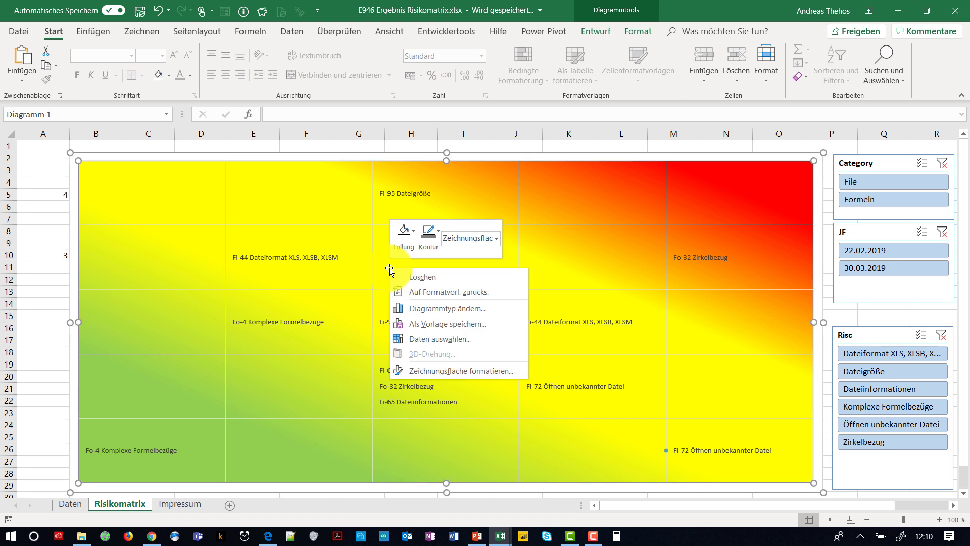
click(423, 308)
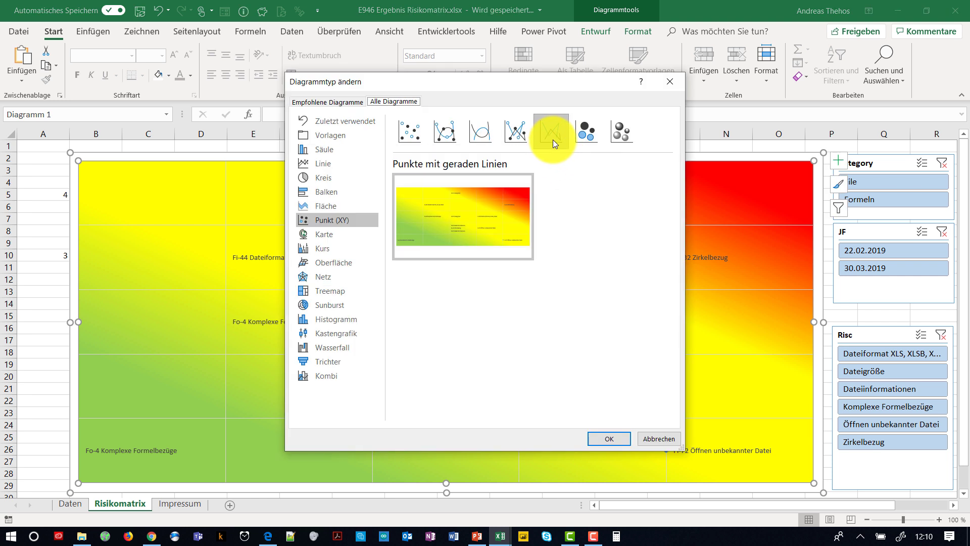
click(541, 135)
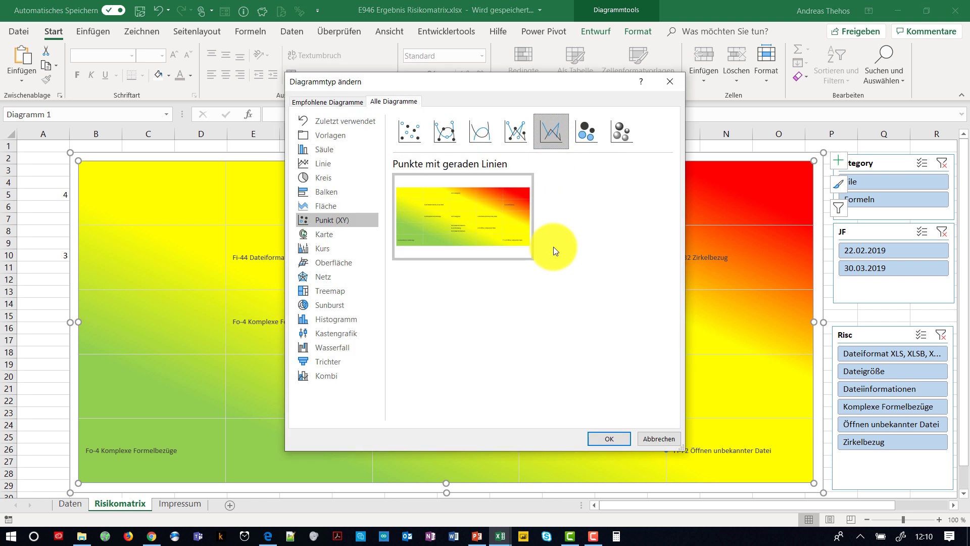
click(608, 434)
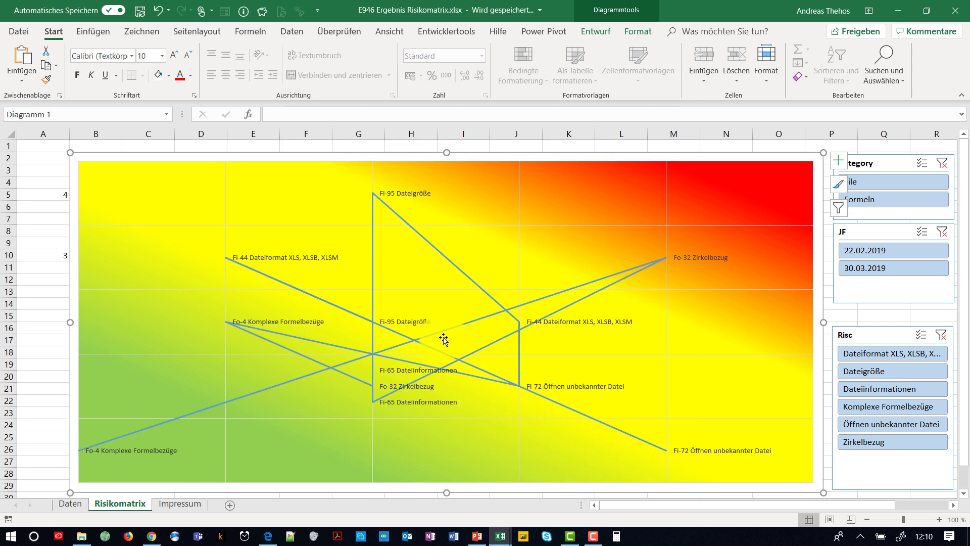
Step: Filter the chart to single risks such as Dateigröße, Komplexe Formelbezüge and Dateiformat XLS to view their trails
click(869, 373)
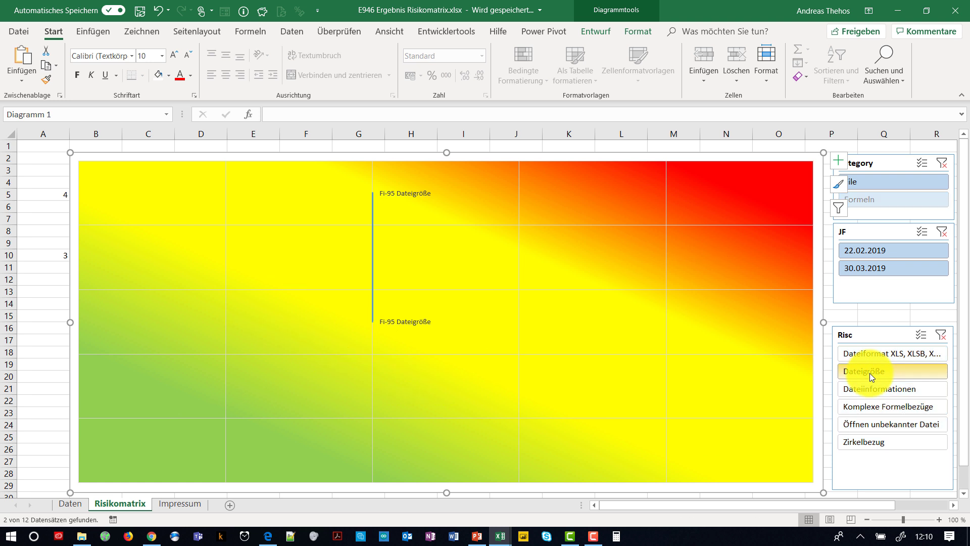
click(877, 405)
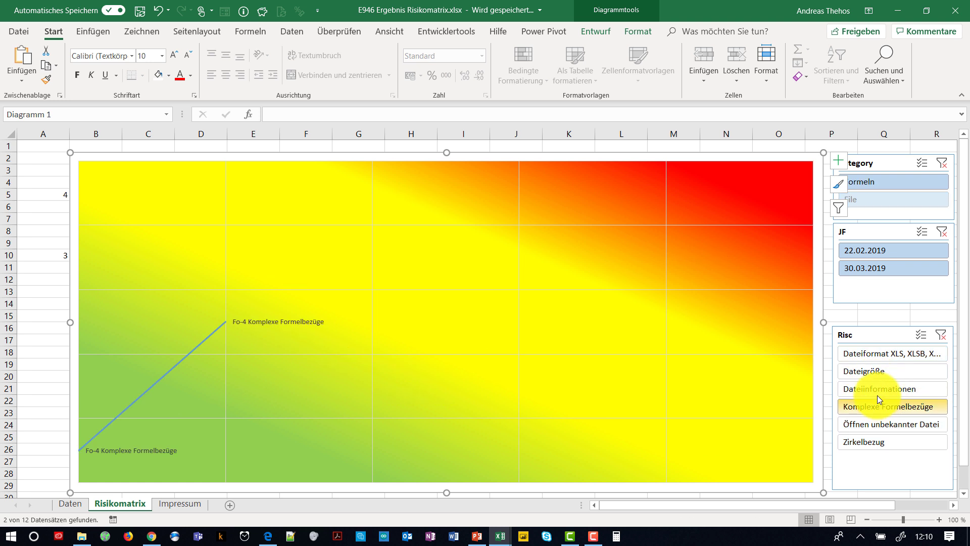
click(876, 352)
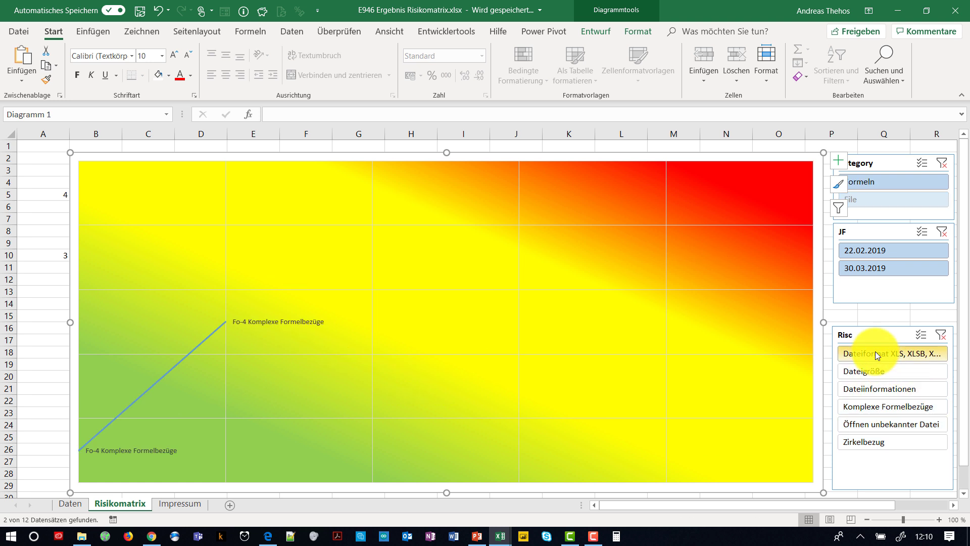
click(878, 419)
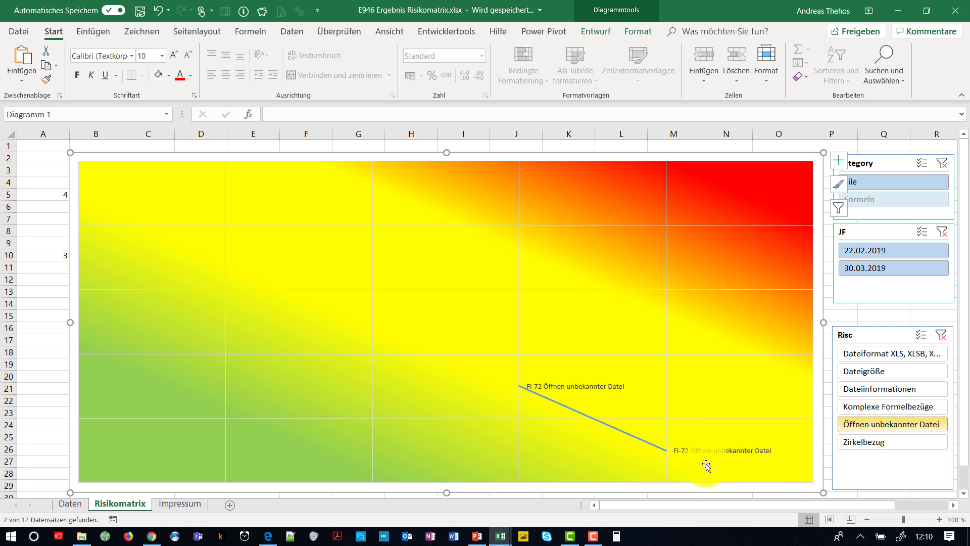
Step: Clear the Risc filter and bring up the PowerPoint title slide
click(948, 334)
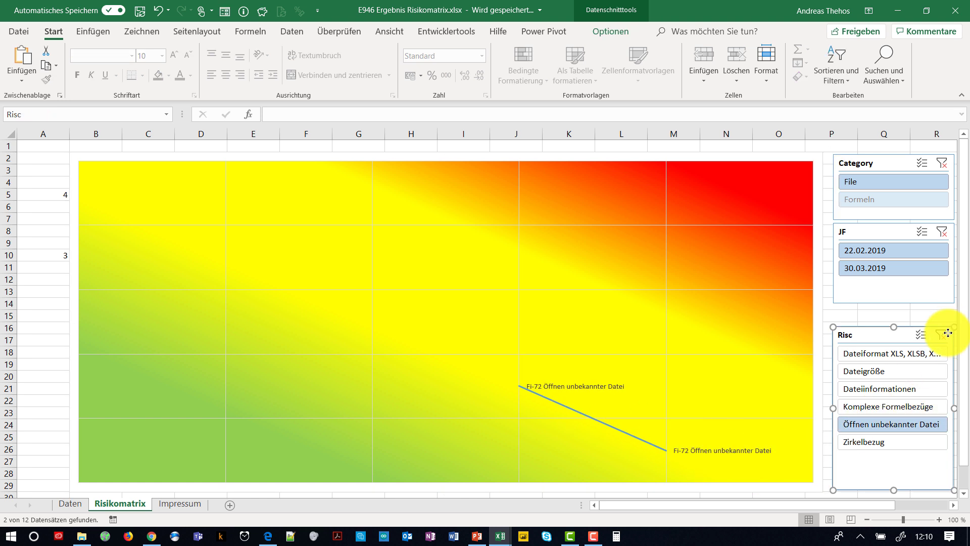
click(942, 334)
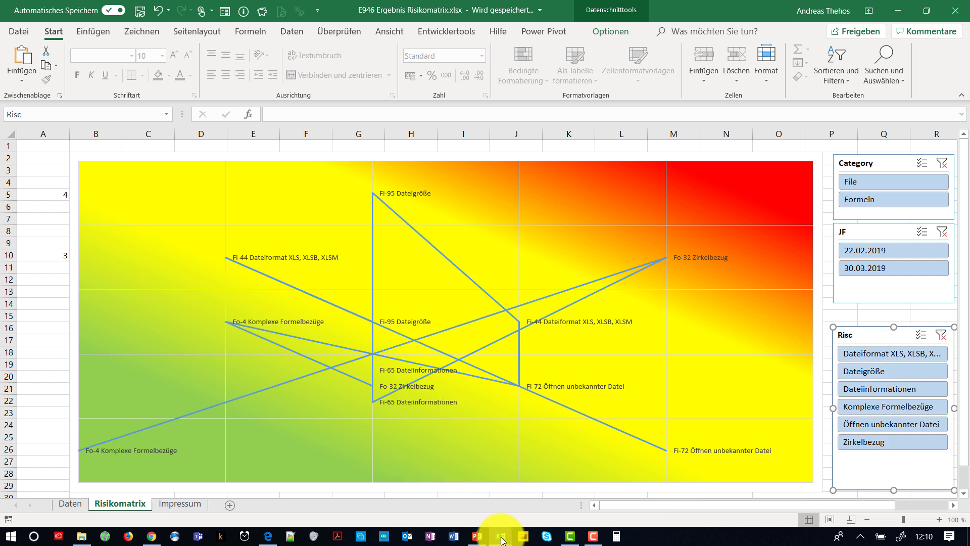
click(480, 538)
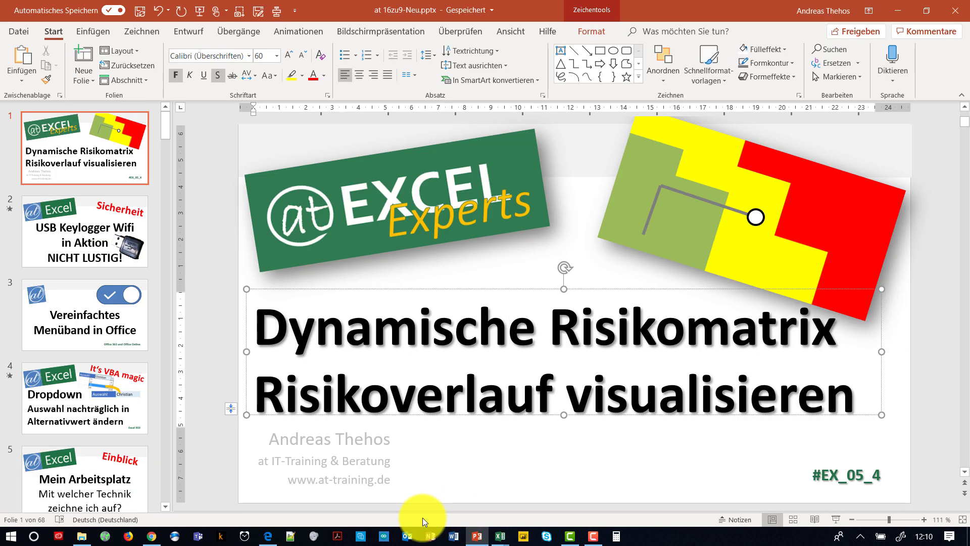
Step: In Risikomatrix multiple.xlsx, expand helper columns I–Q and inspect M9's MAXWENNS Label formula
mouse_move(500, 536)
click(425, 502)
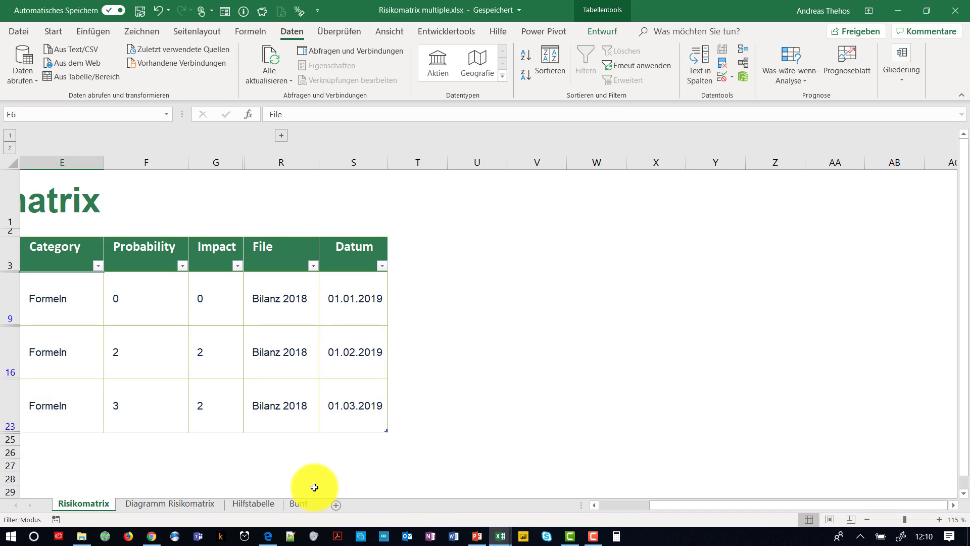
click(621, 507)
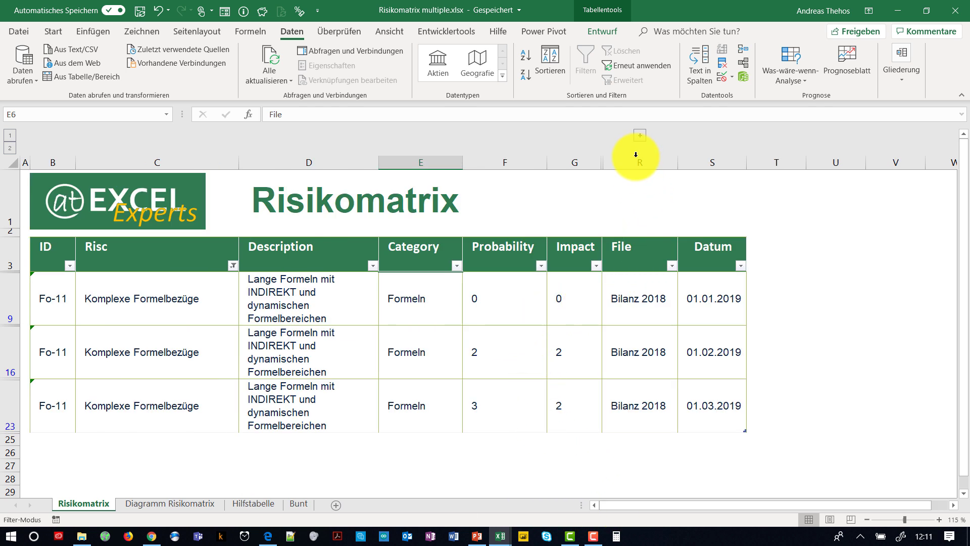
click(639, 136)
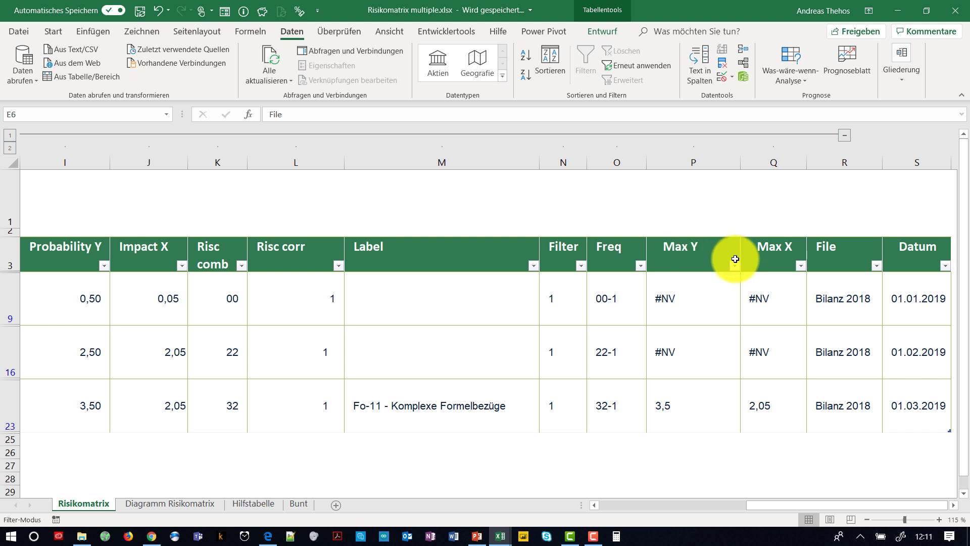
click(445, 299)
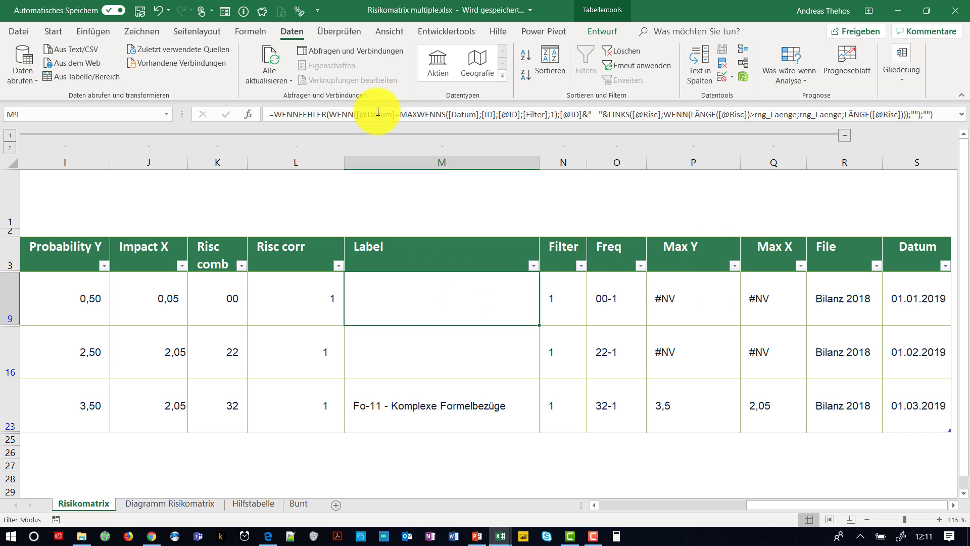
double_click(414, 115)
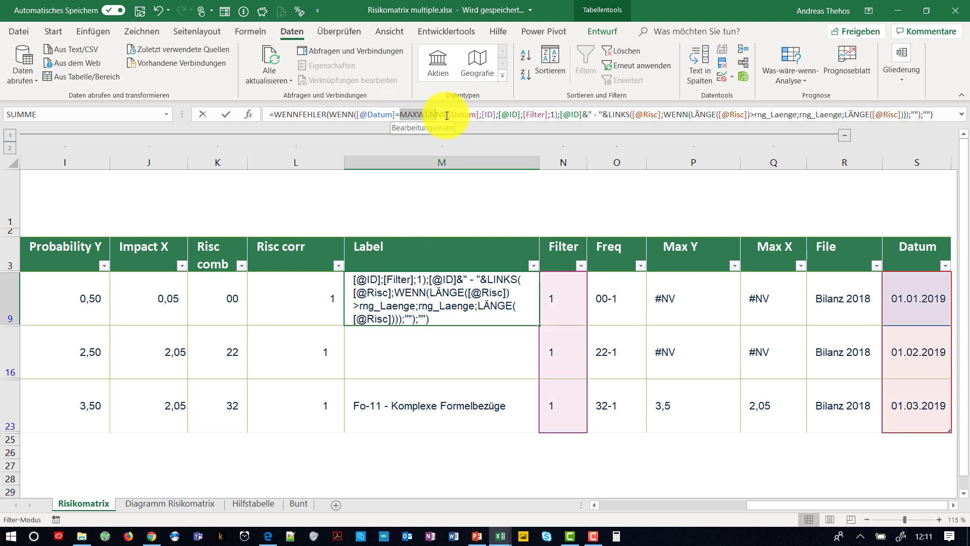
drag(461, 115, 597, 120)
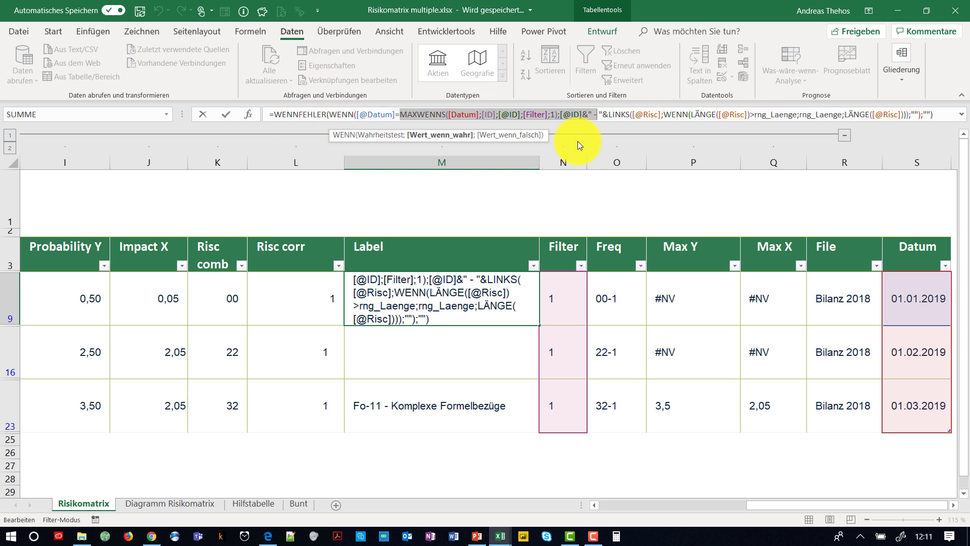
key(Escape)
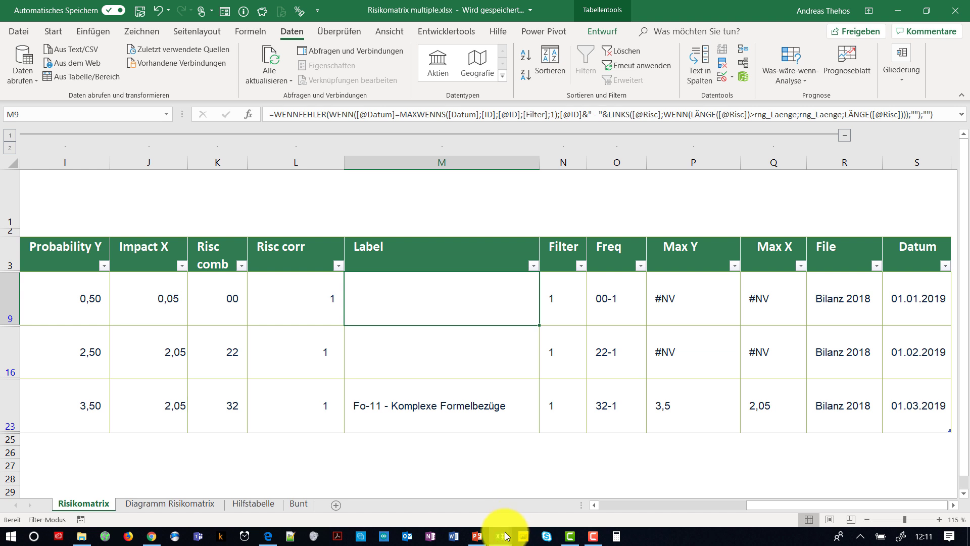
Step: In E946 Ergebnis Risikomatrix, filter to Dateigröße and select the Label cell H5 on Daten
mouse_move(500, 536)
click(548, 501)
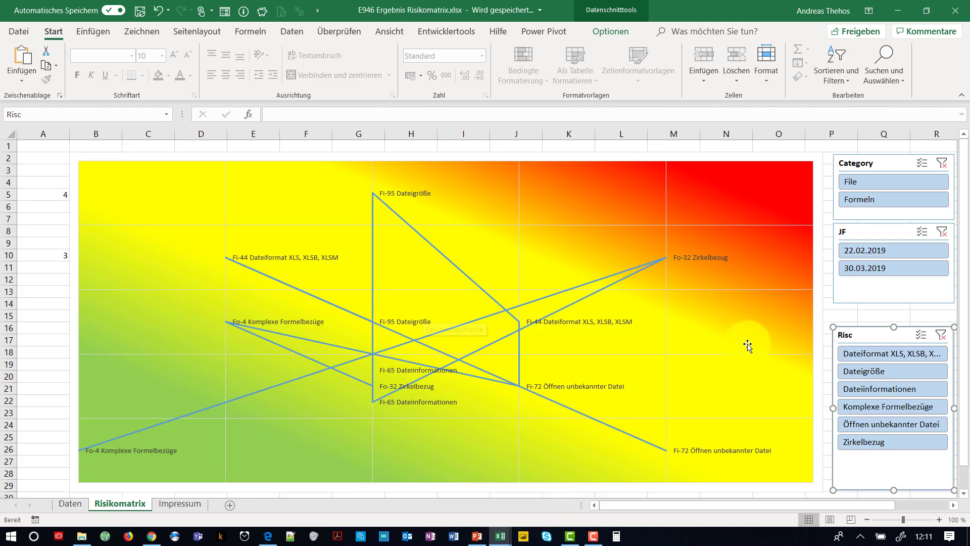
click(910, 373)
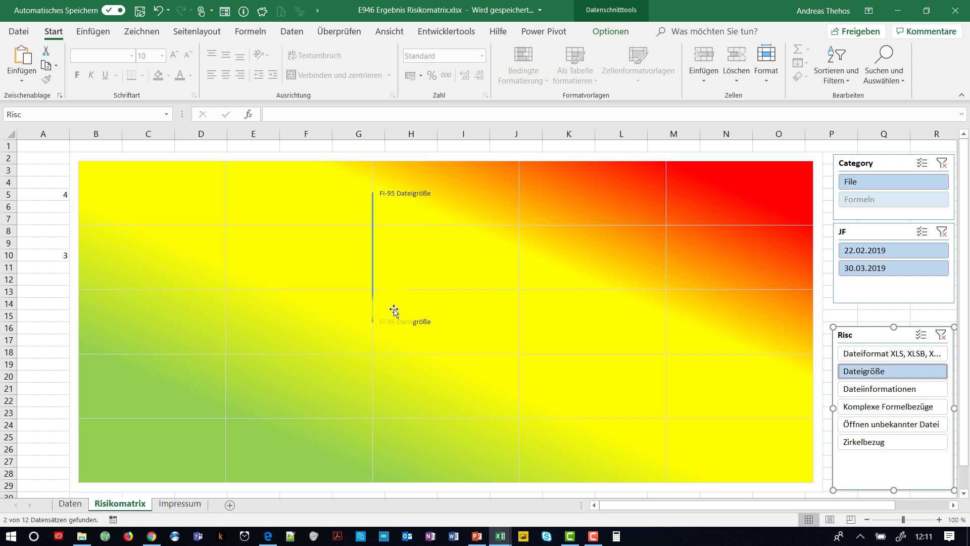
click(65, 502)
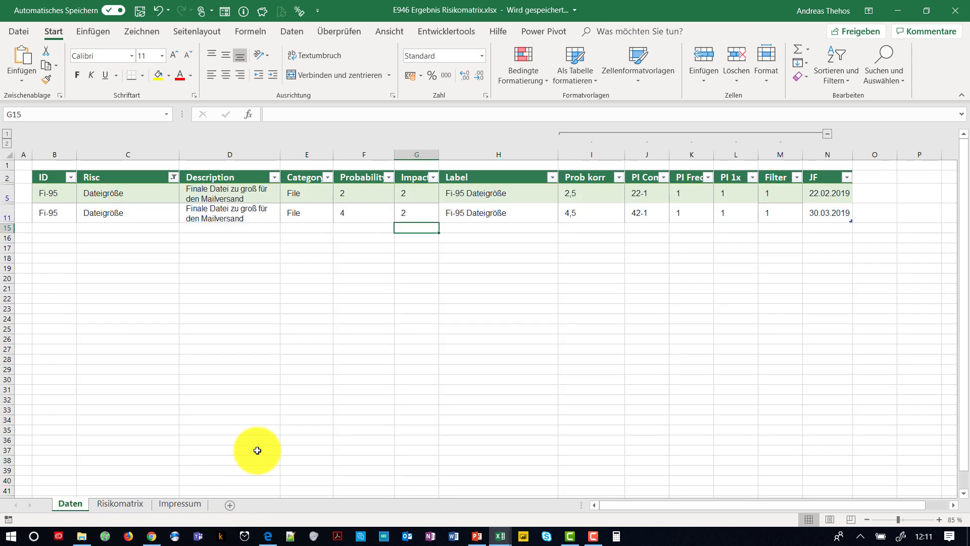
click(473, 192)
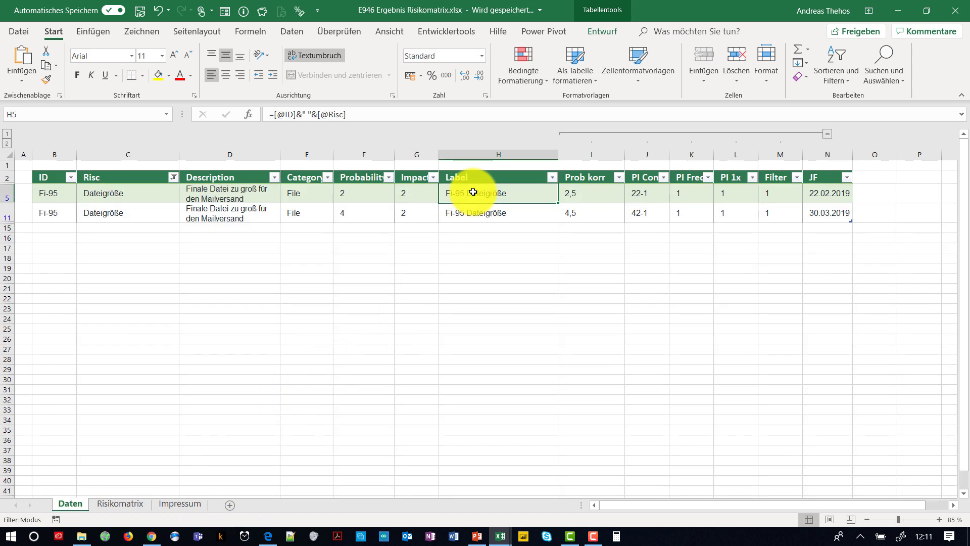
double_click(473, 192)
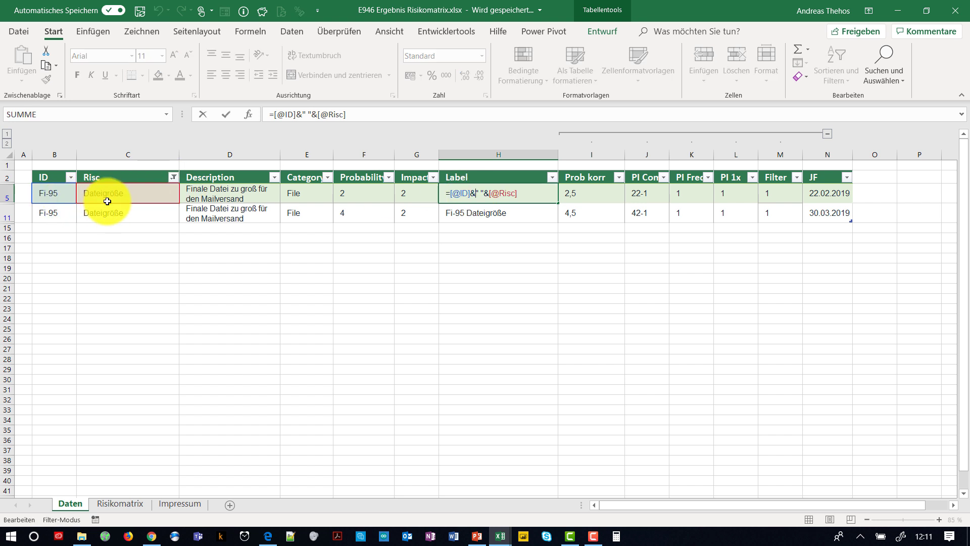
key(Escape)
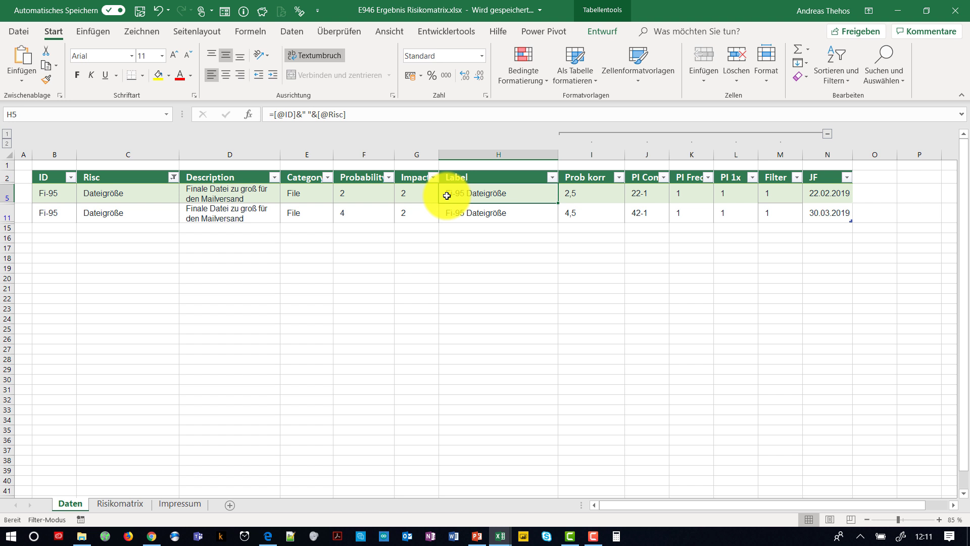
double_click(446, 196)
text(wen)
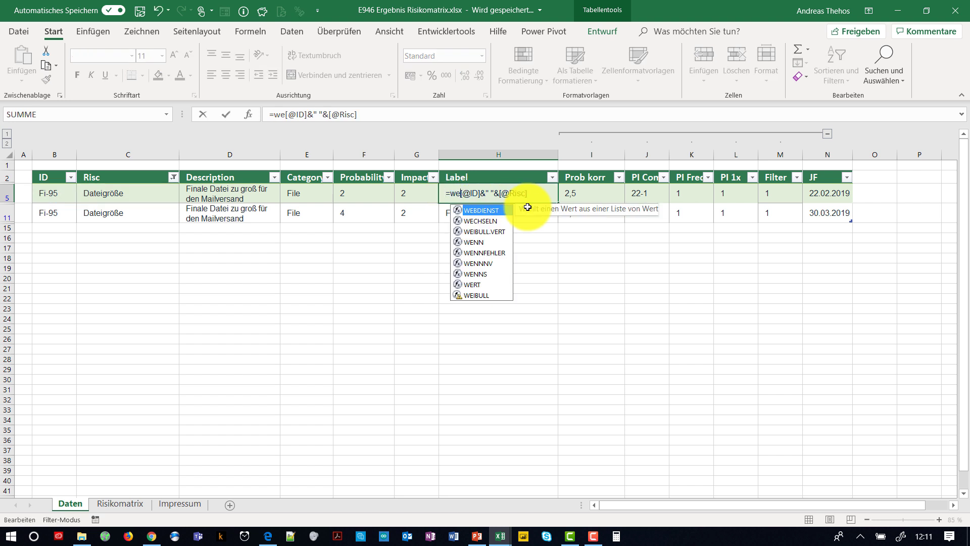
text(n()
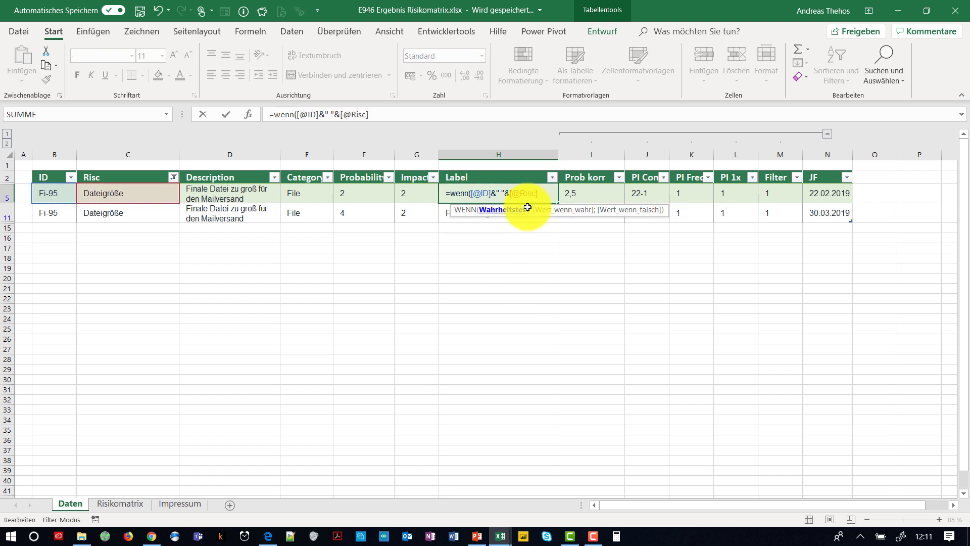
click(828, 196)
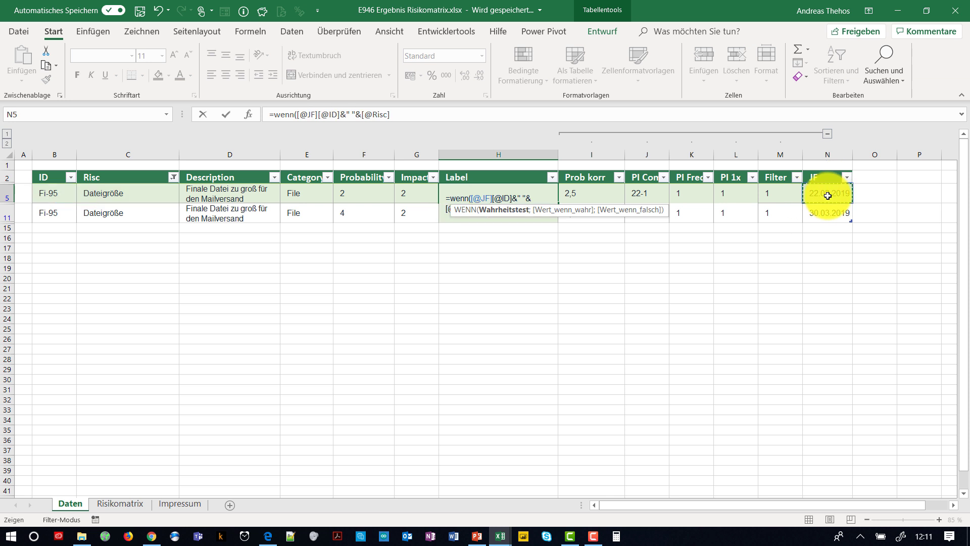
text(=)
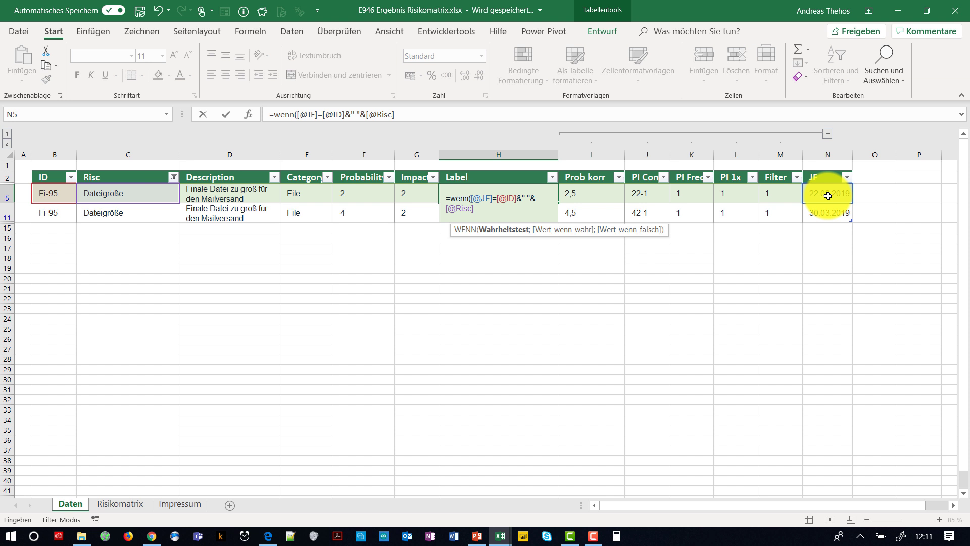
text(;)
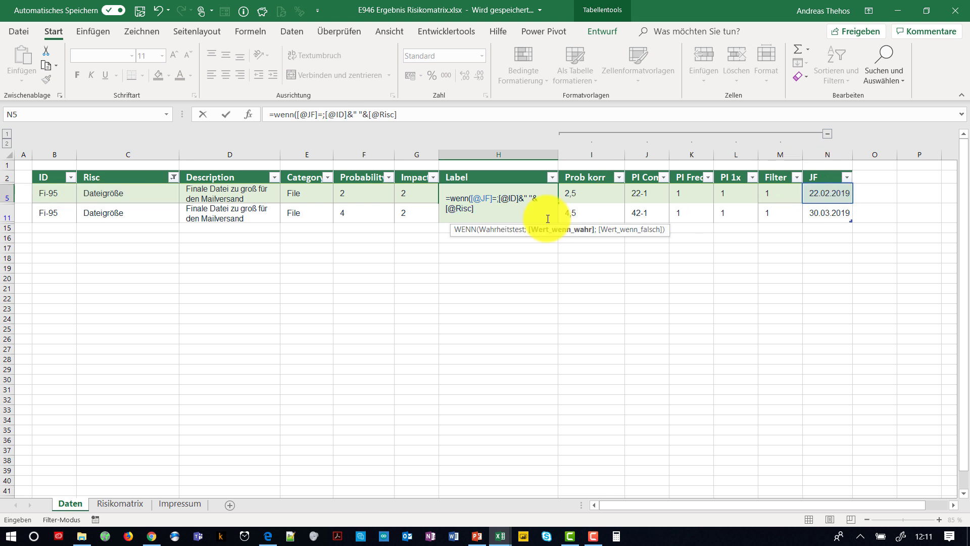
click(514, 210)
text(;)
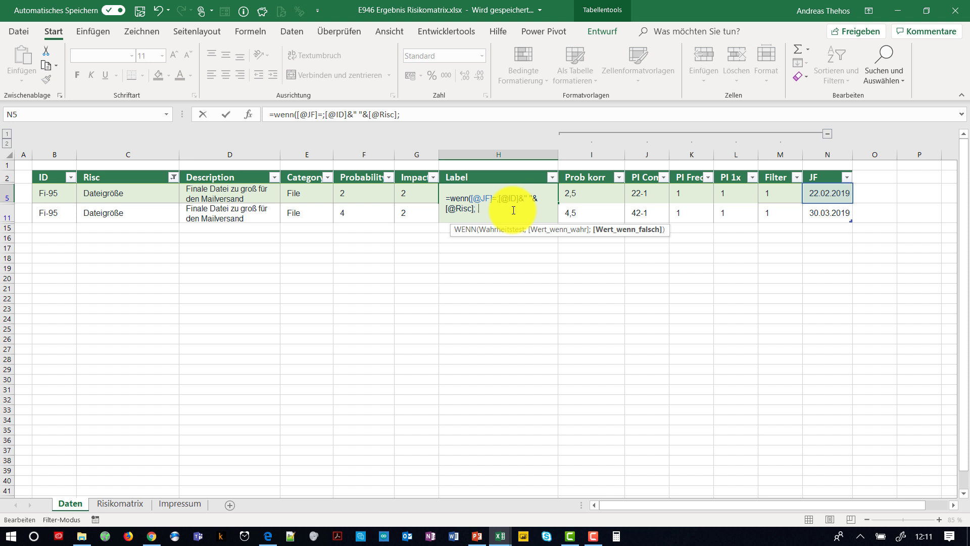
text(""))
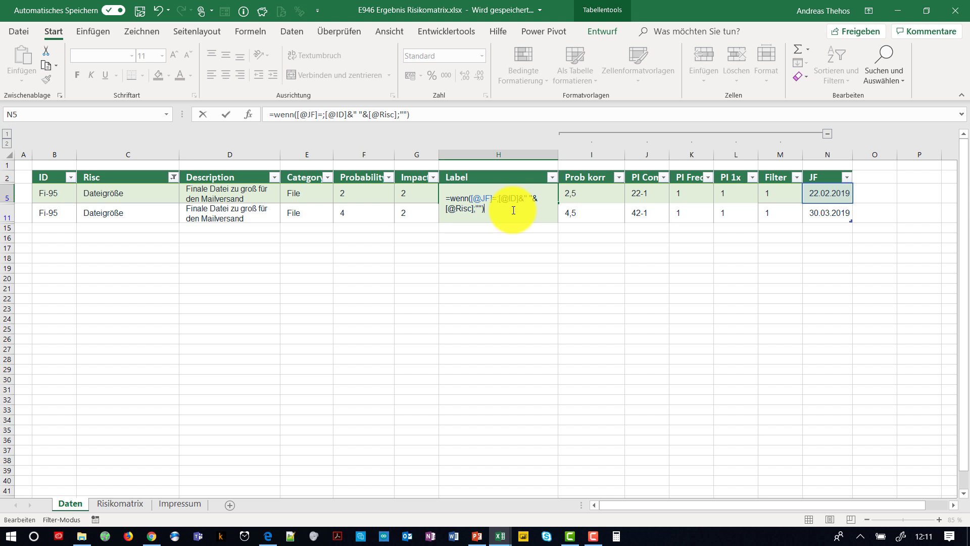
click(499, 198)
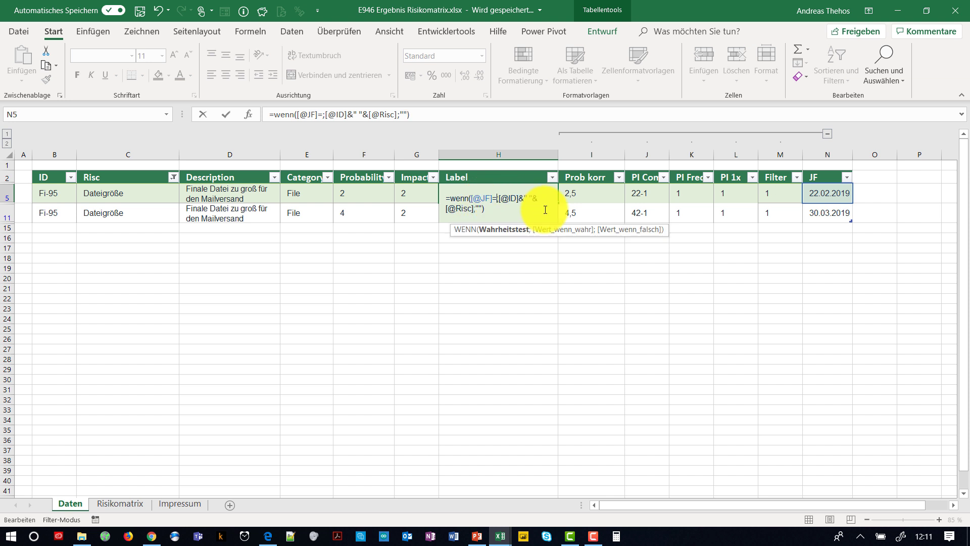
click(502, 201)
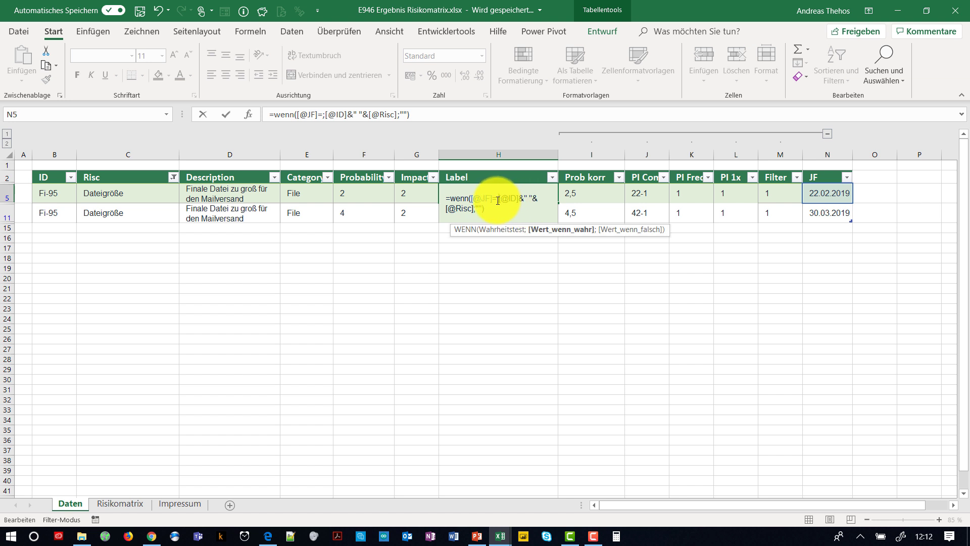
key(Left)
key(alt+Return)
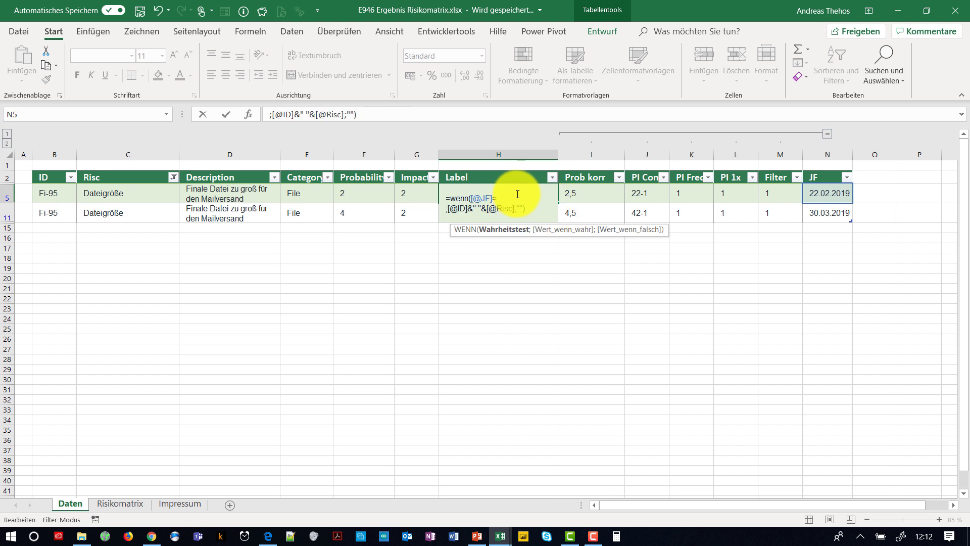
text(Aggrea)
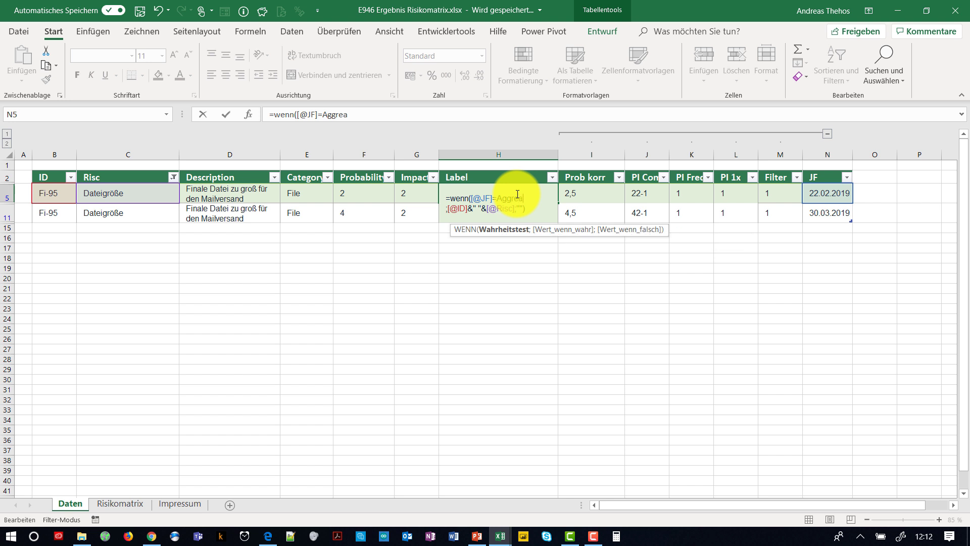
text(g)
key(BackSpace)
key(BackSpace)
text(gat()
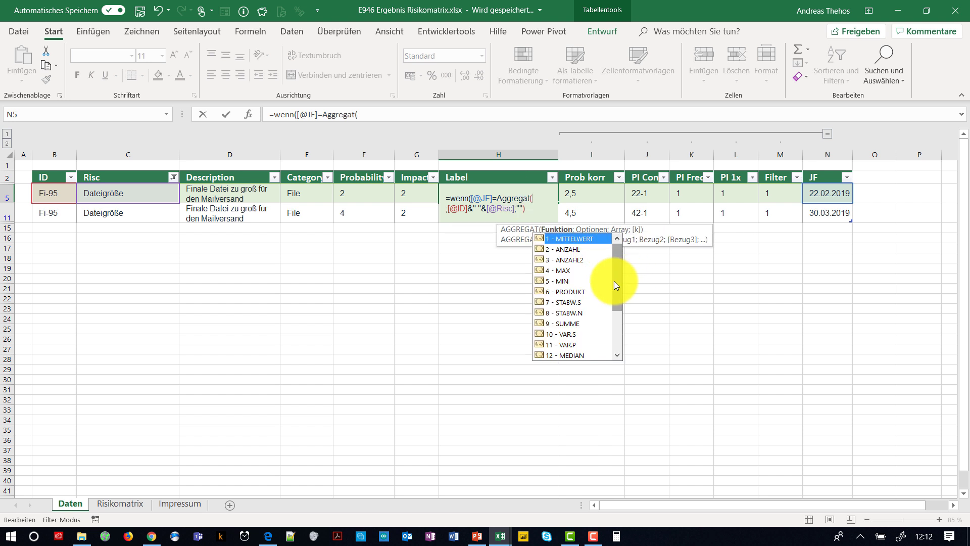
drag(614, 283, 613, 318)
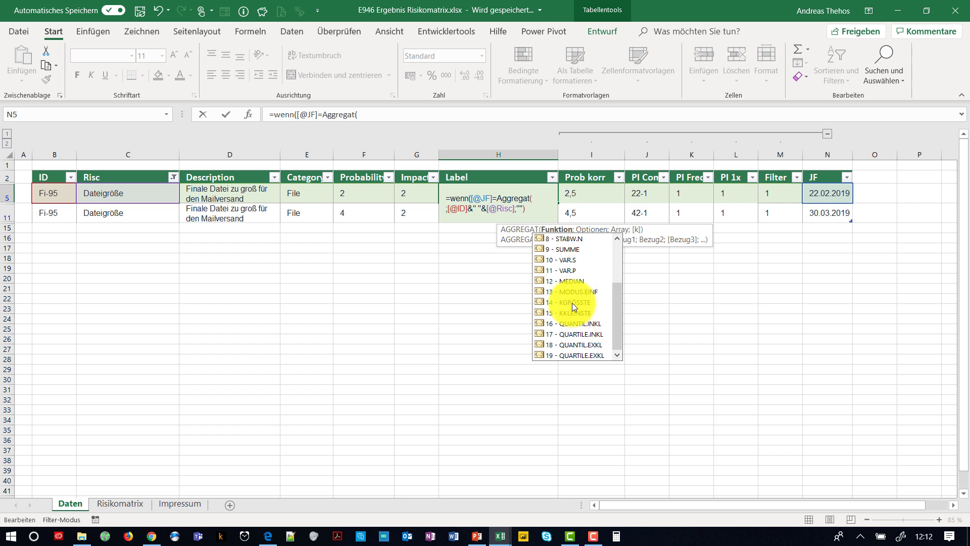
text(14)
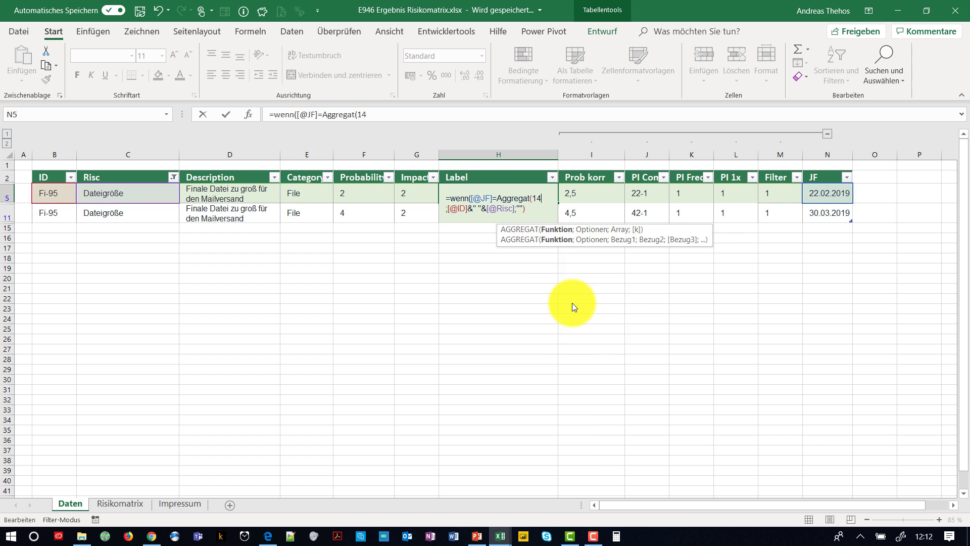
text(;)
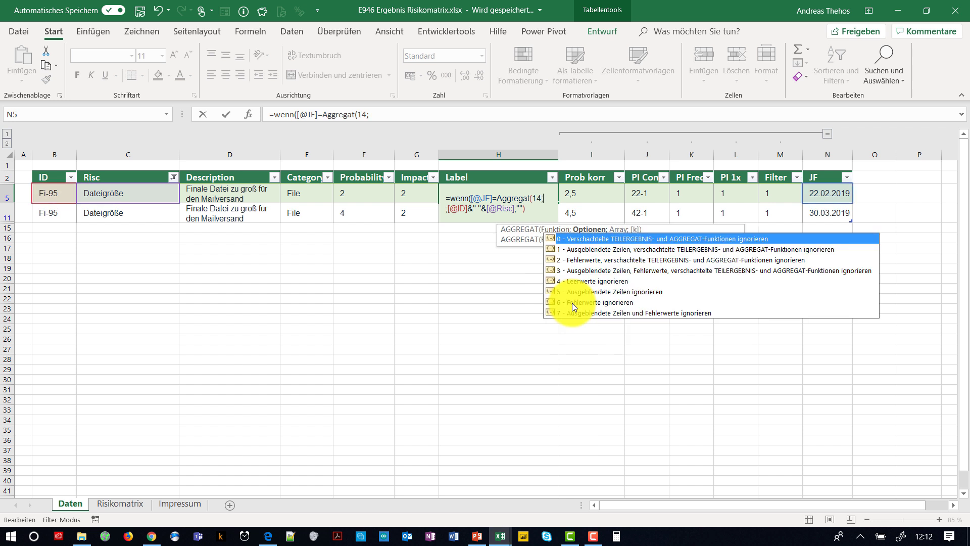
double_click(582, 272)
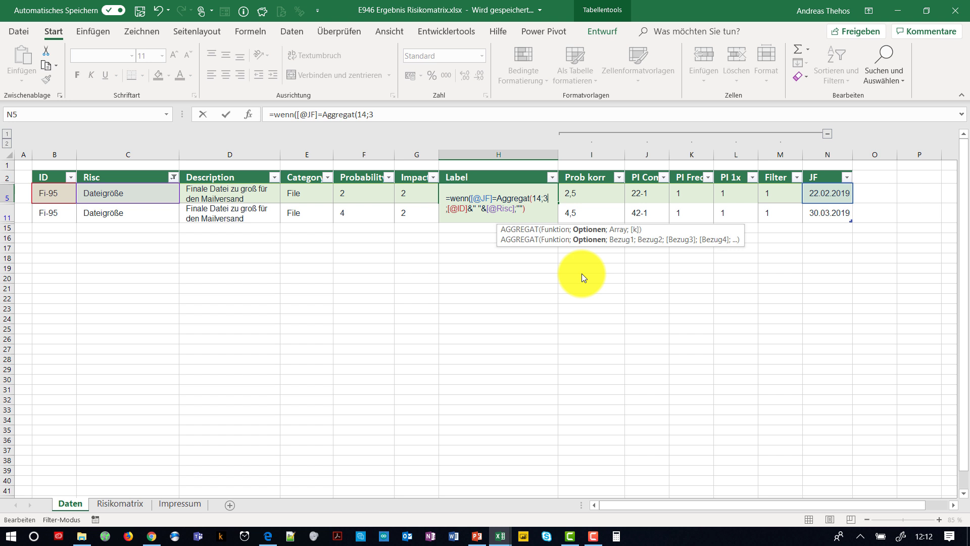
text(;)
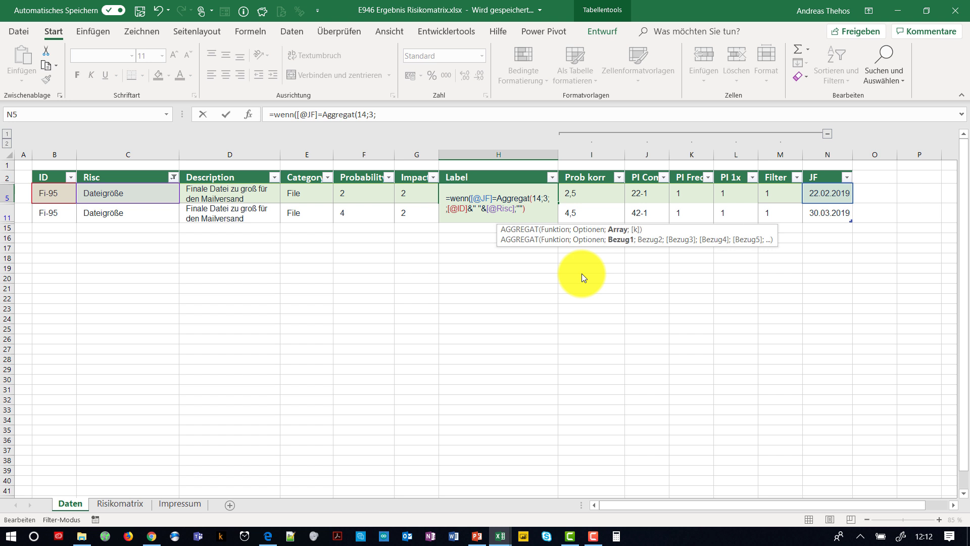
click(826, 170)
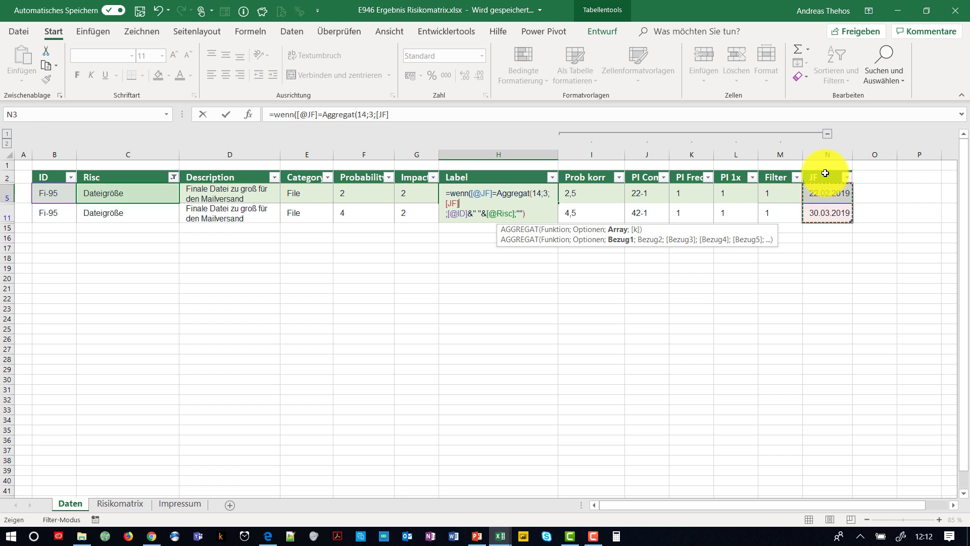
text(*)
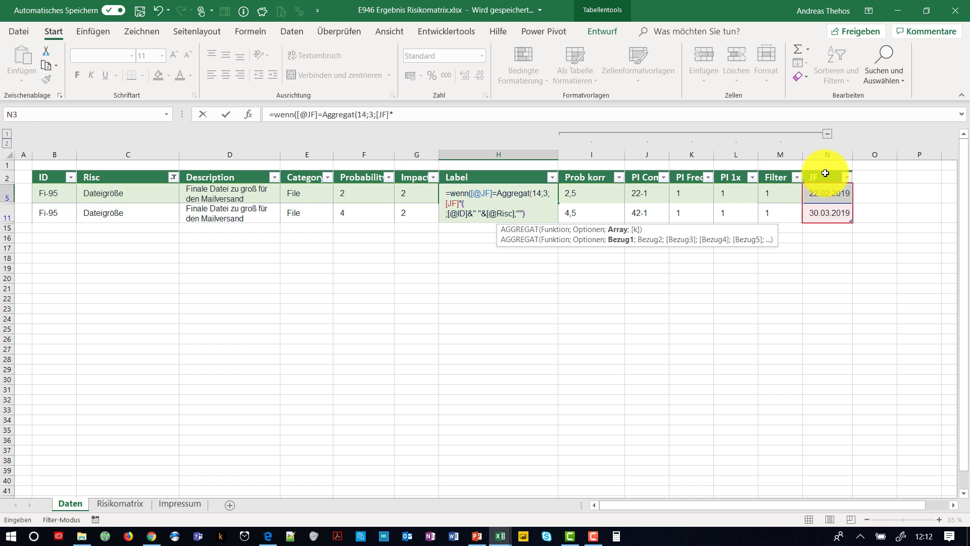
text(()
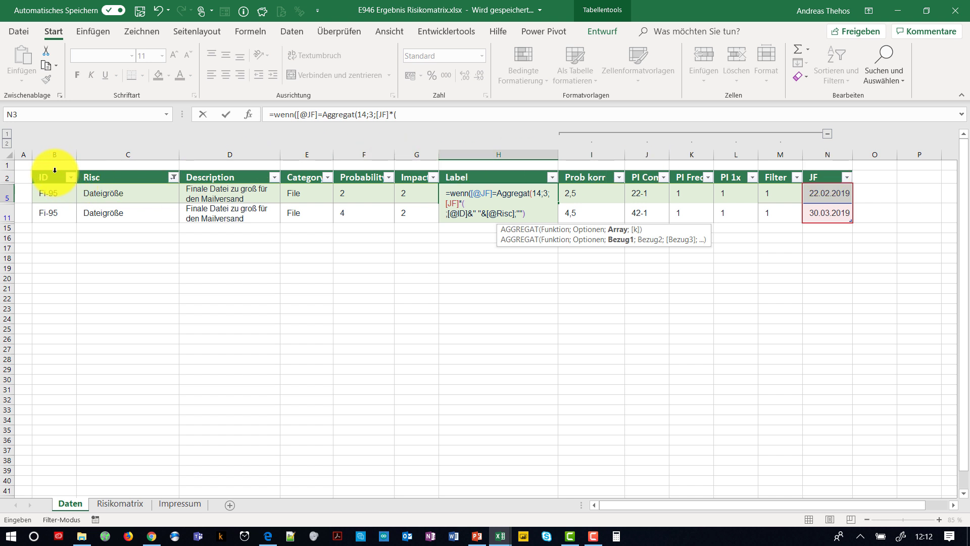
click(54, 170)
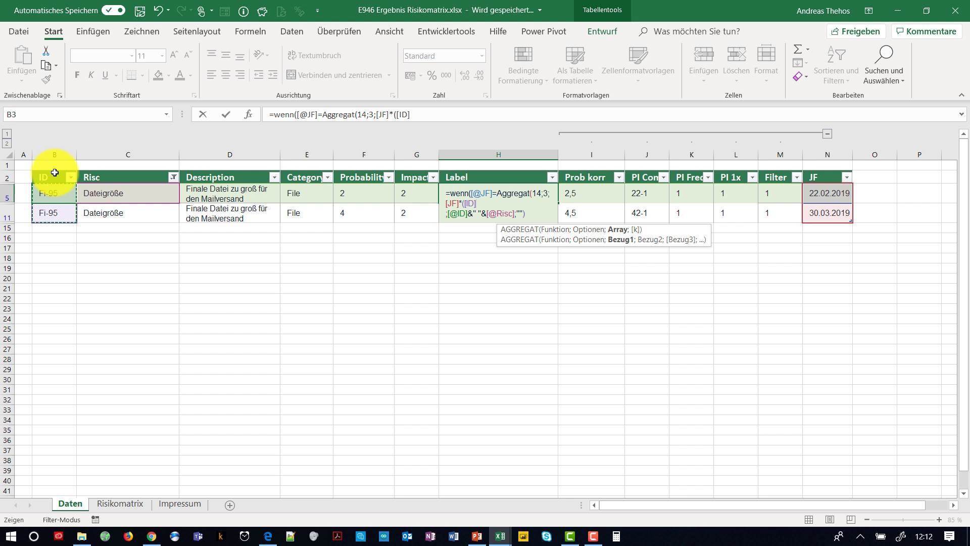
text(=)
click(39, 198)
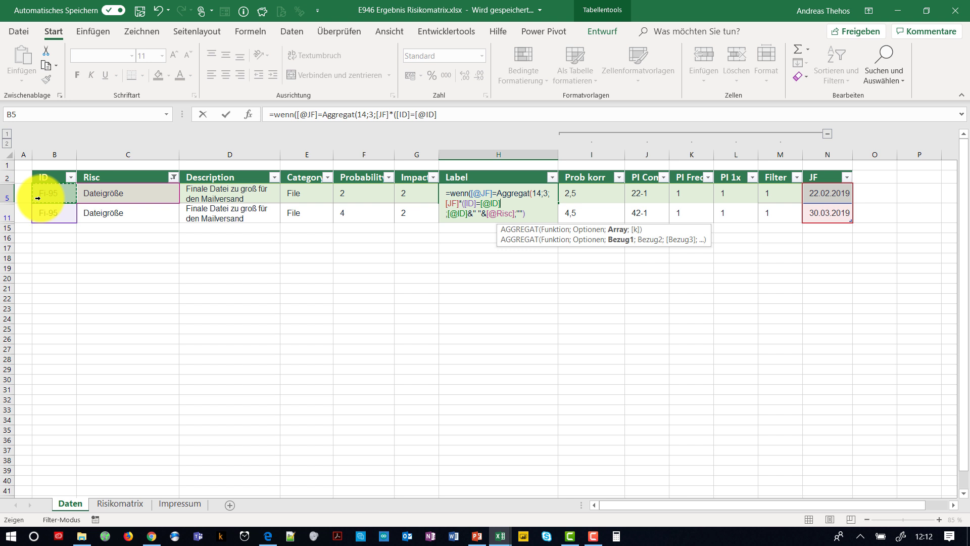
text())
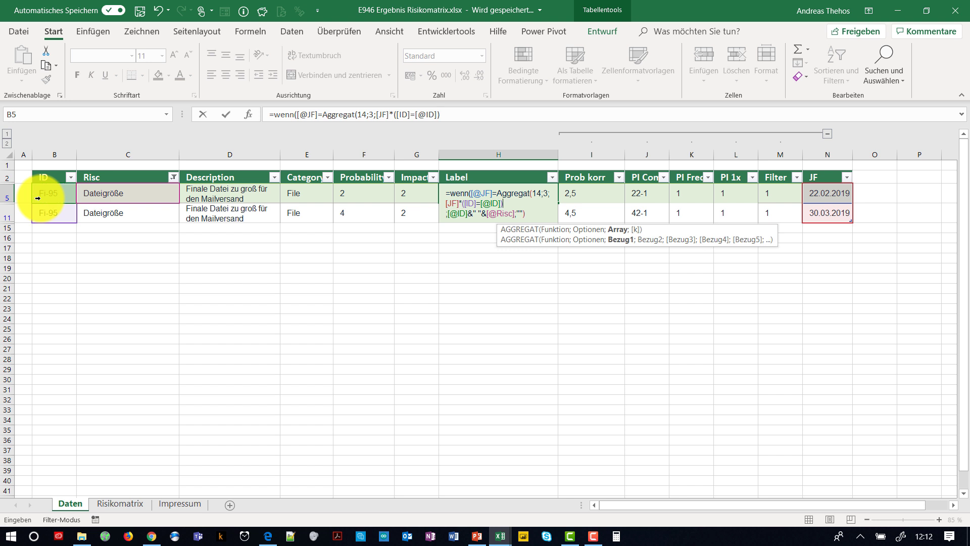
text(;1)
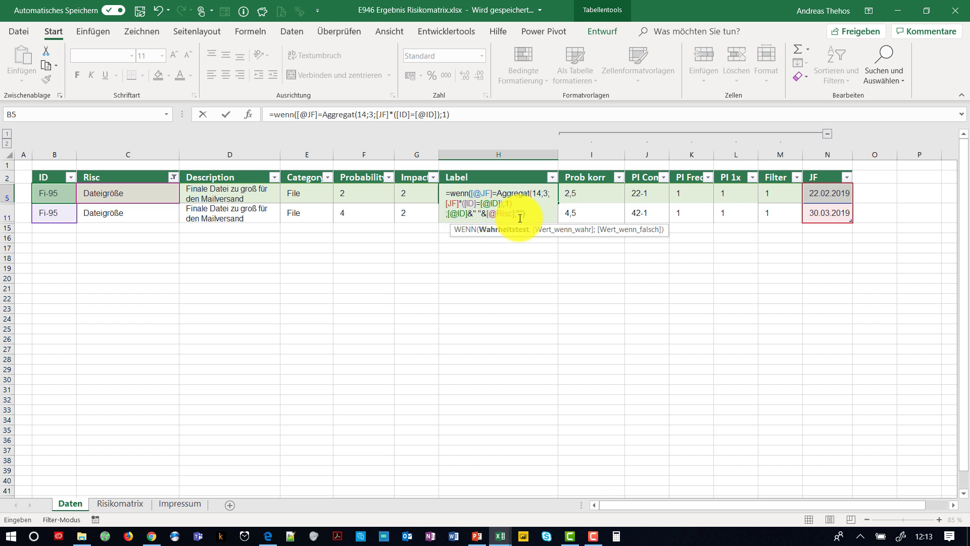
key(Return)
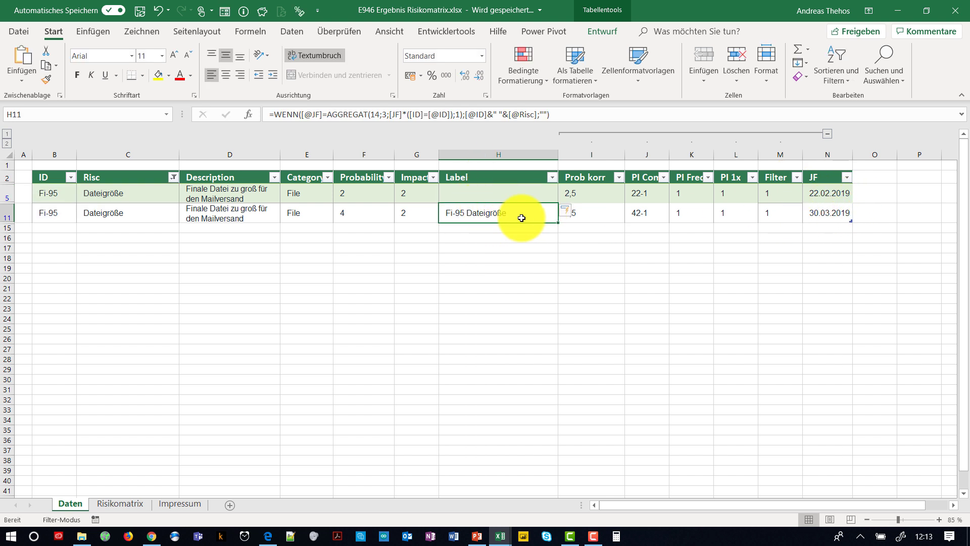
Step: Clear the Risc column filter so all rows show
click(173, 177)
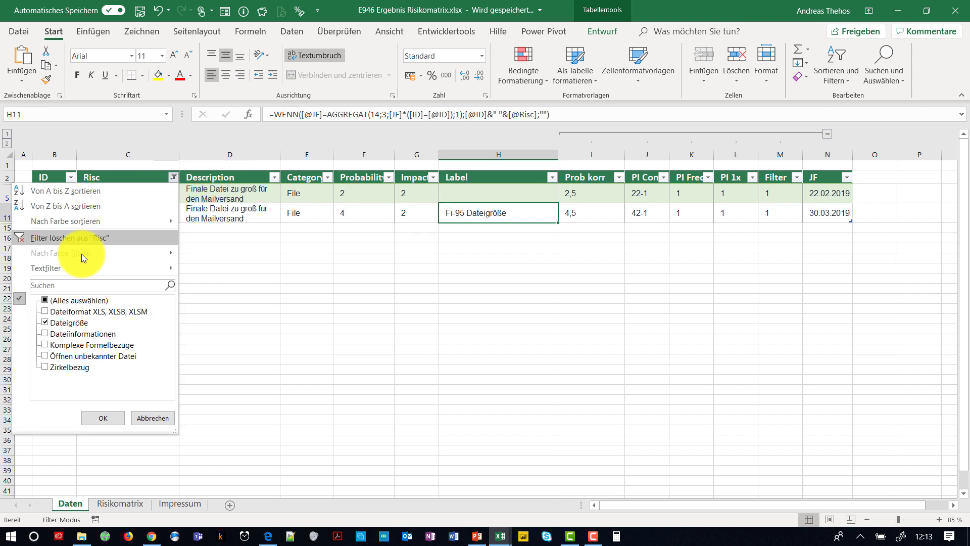
click(45, 302)
click(104, 417)
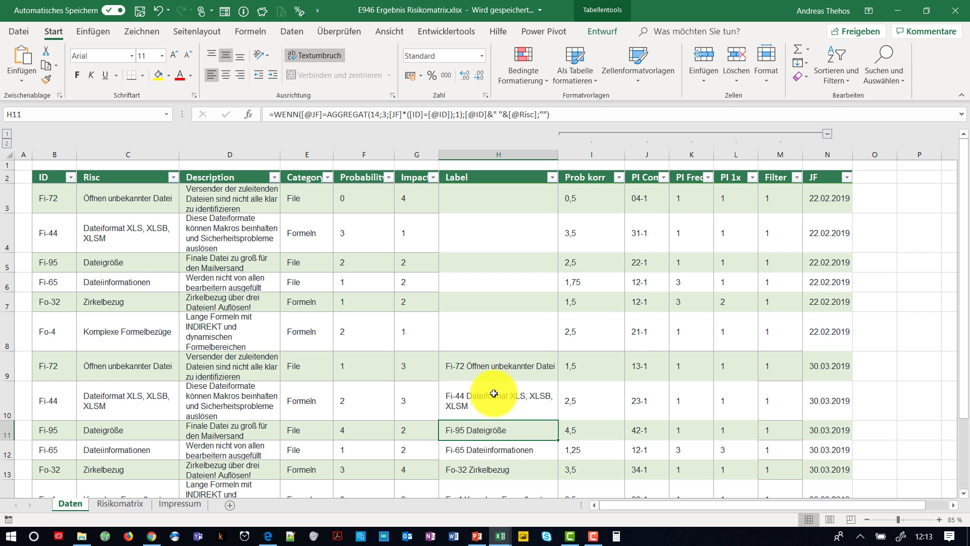
Step: On the Risikomatrix sheet, narrow the slicer to the Dateiformat XLS, XLSB, XLSM risk
click(112, 505)
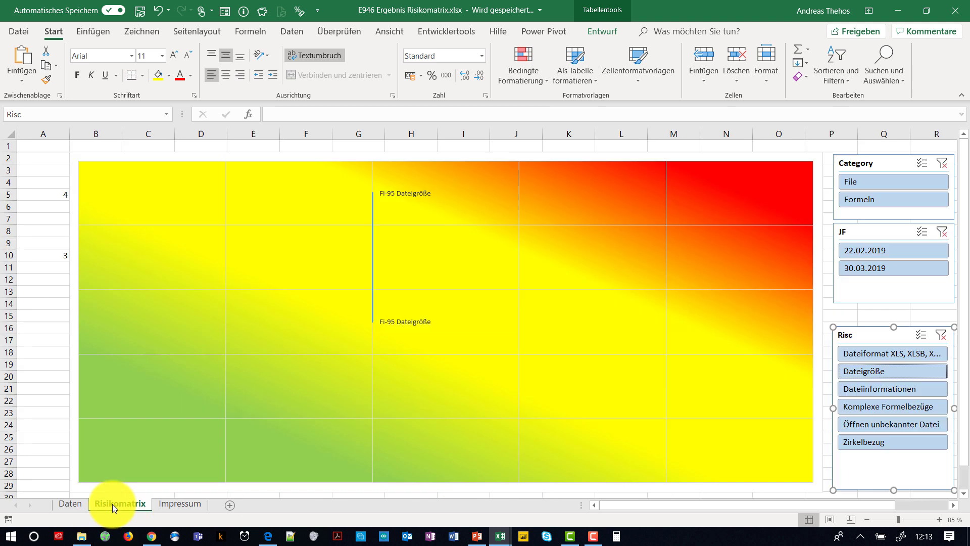
click(887, 385)
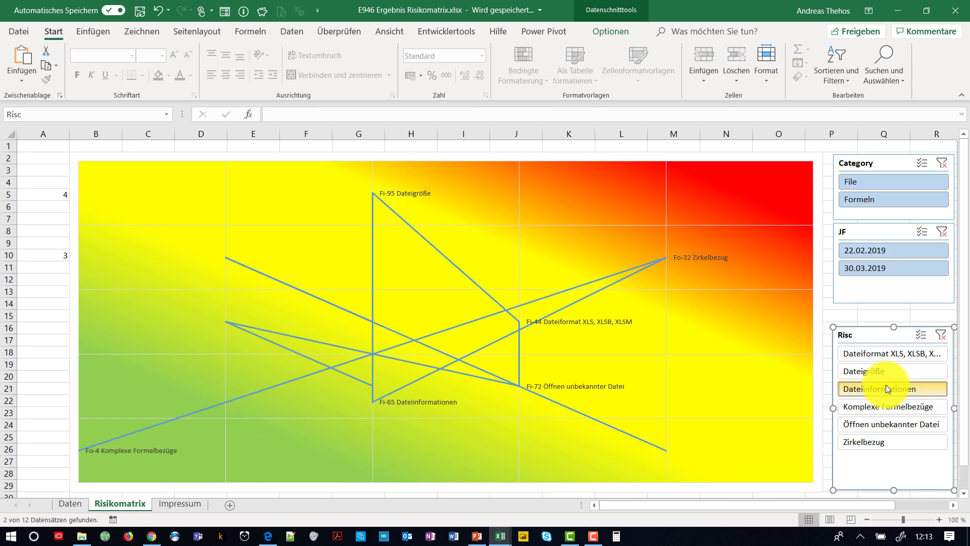
click(892, 357)
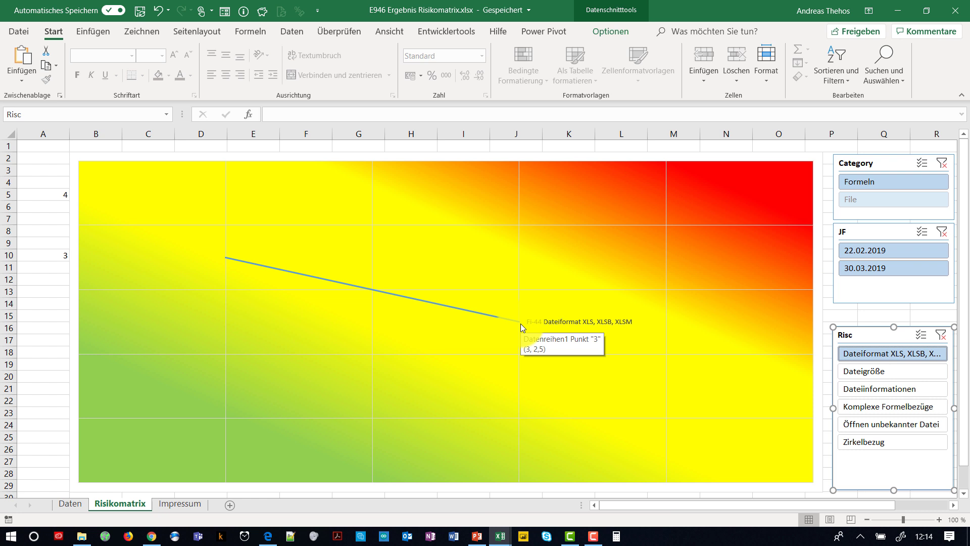
click(70, 504)
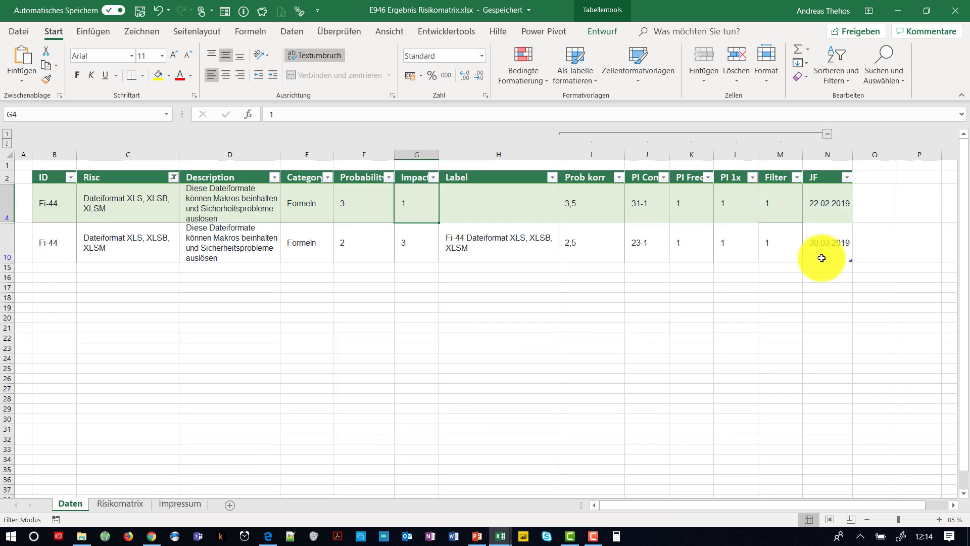
click(877, 208)
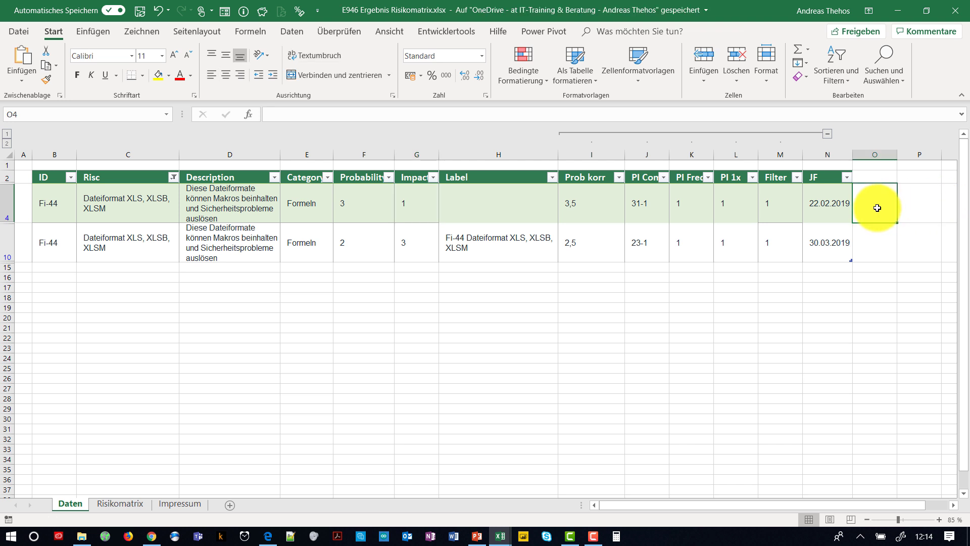
text(=)
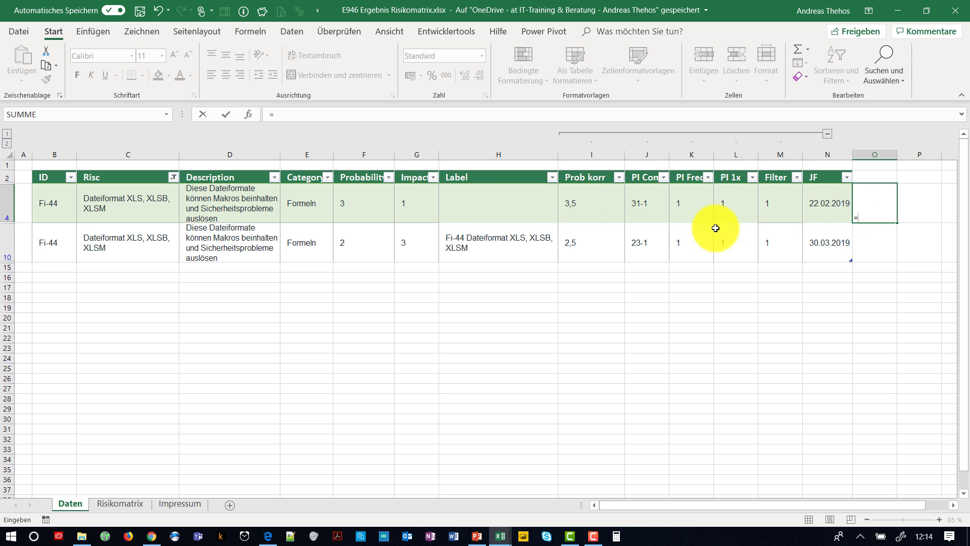
text(wenn/)
key(BackSpace)
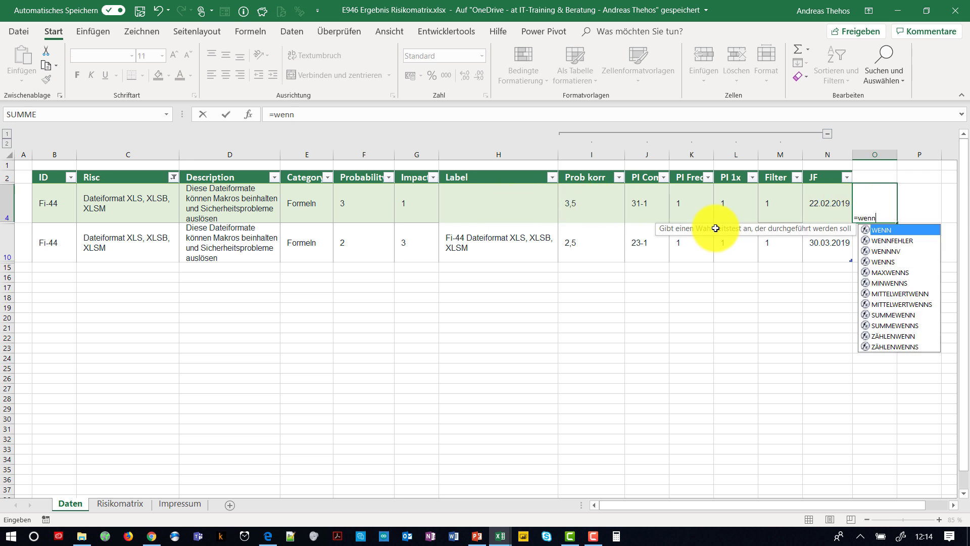
text(()
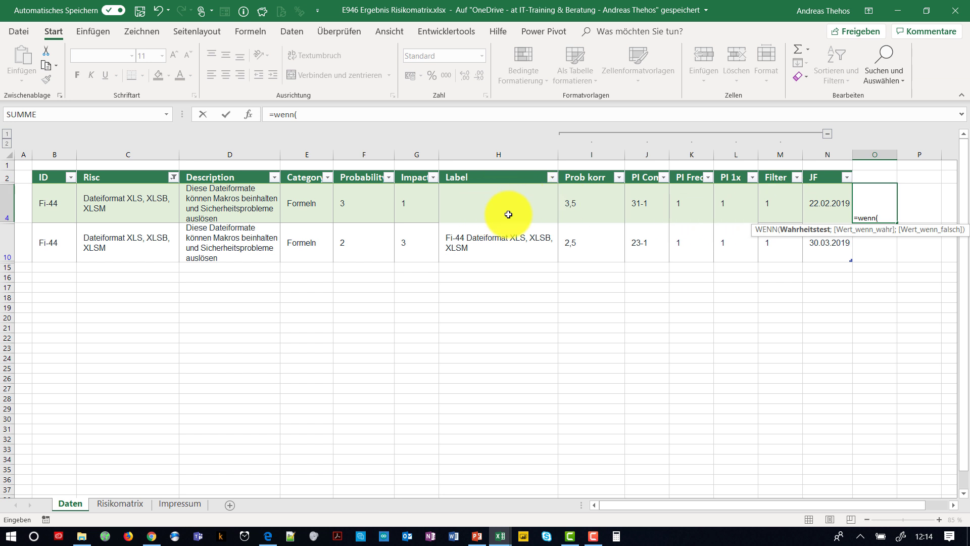
click(518, 214)
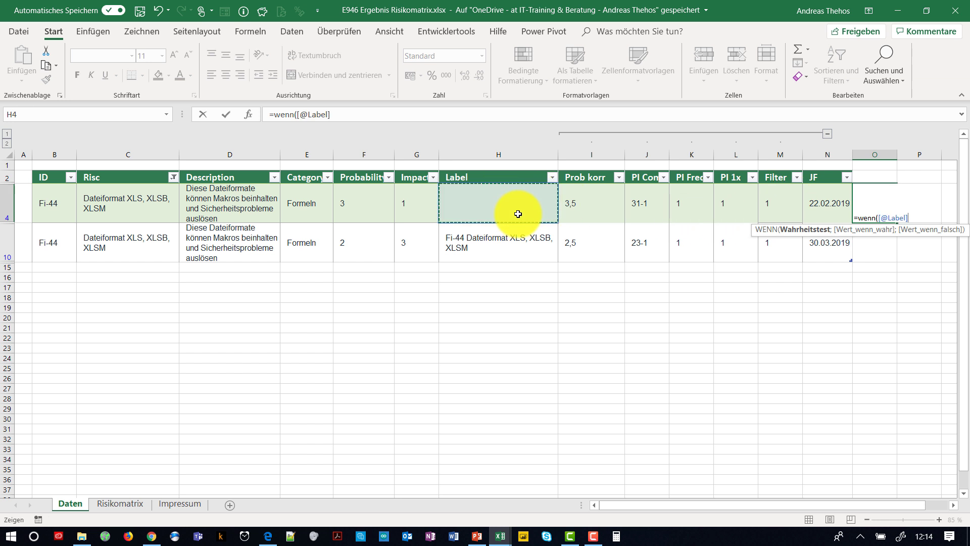
text(<>"")
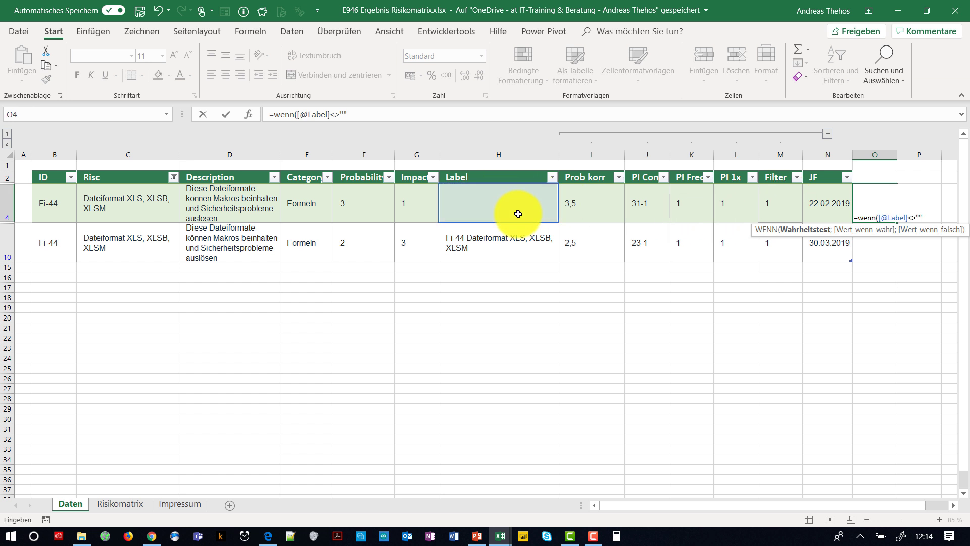
text(;)
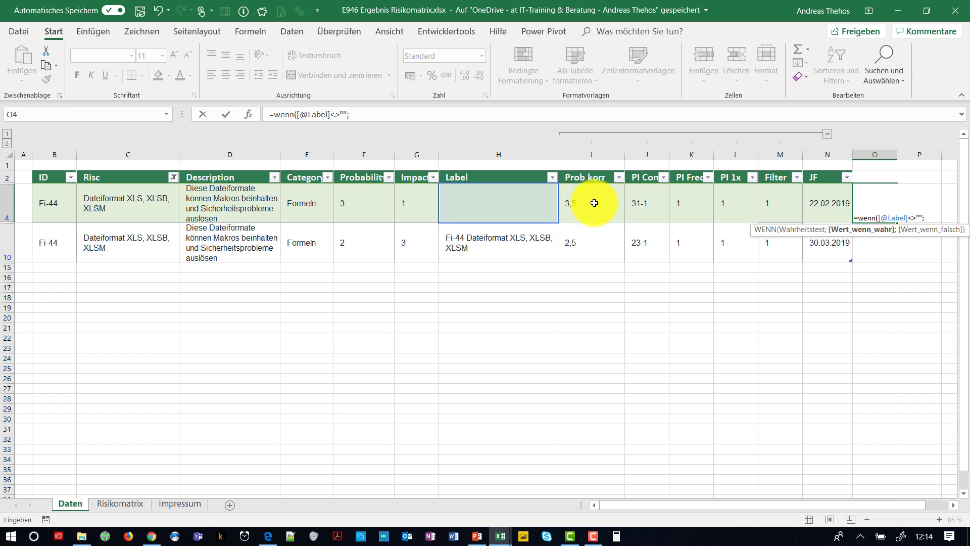
click(576, 205)
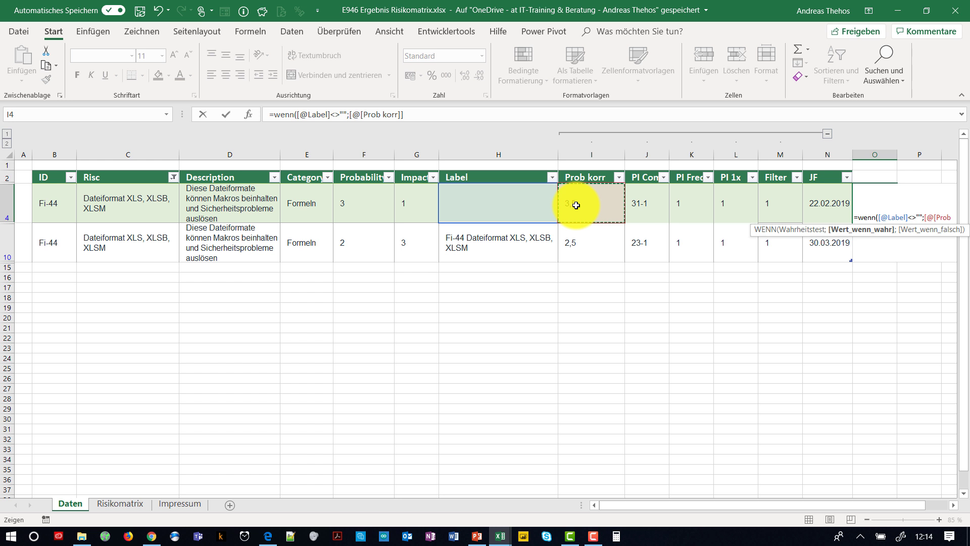
text(;#nv)
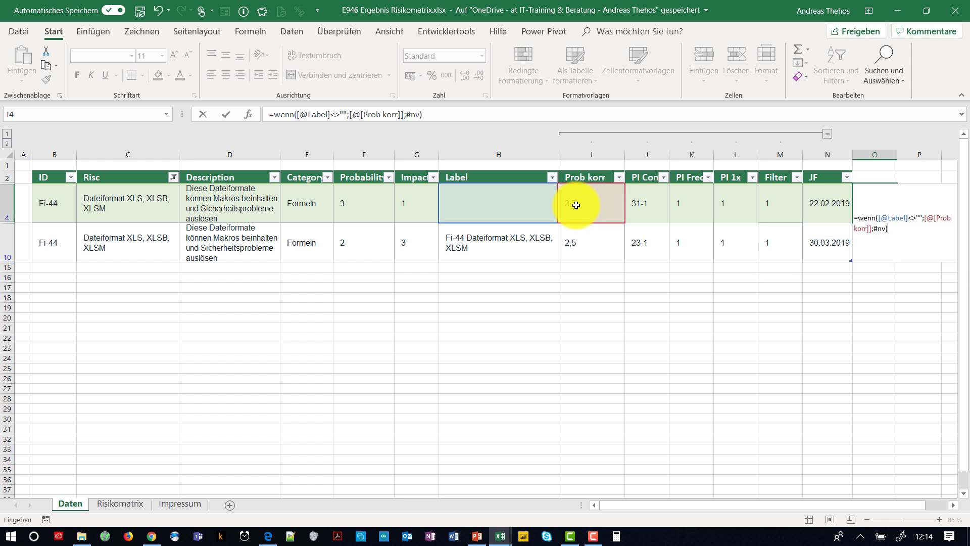
key(Return)
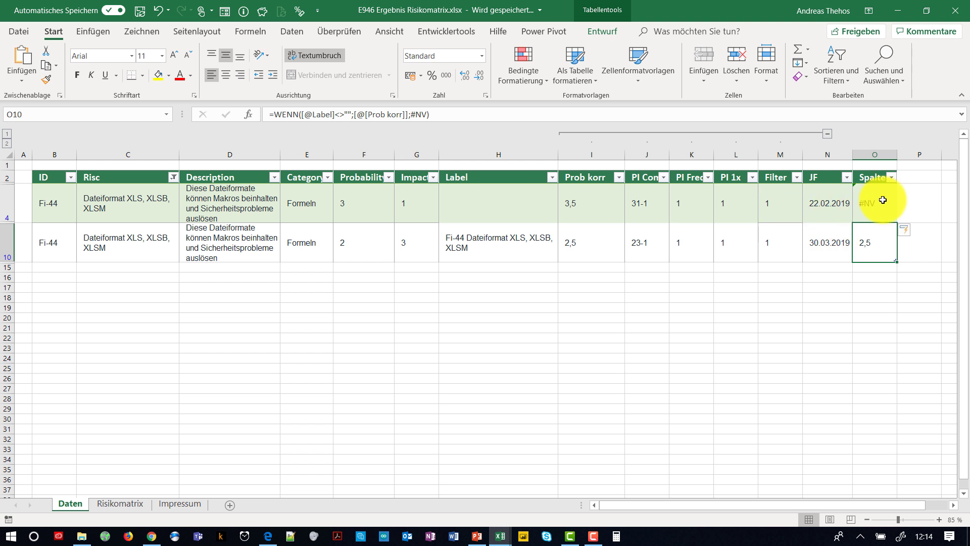
click(908, 197)
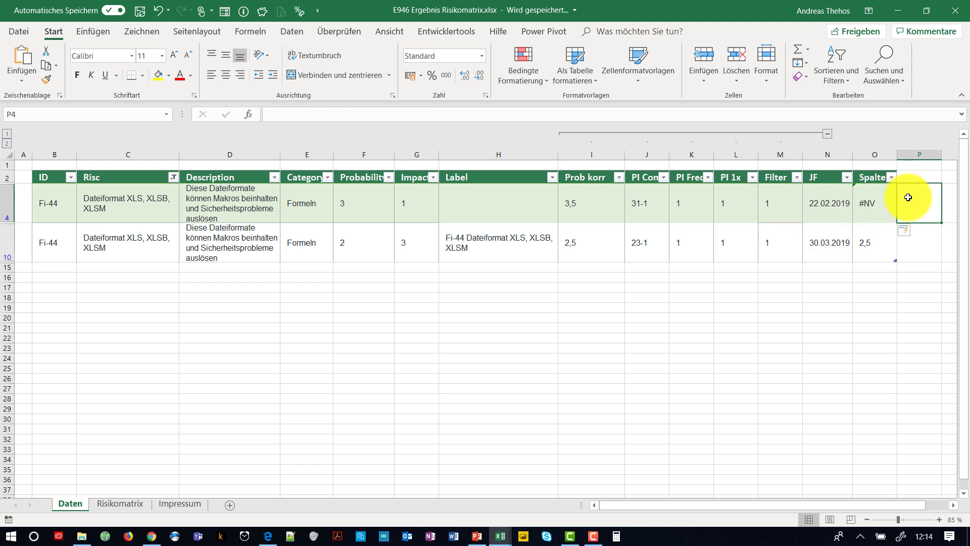
text(=)
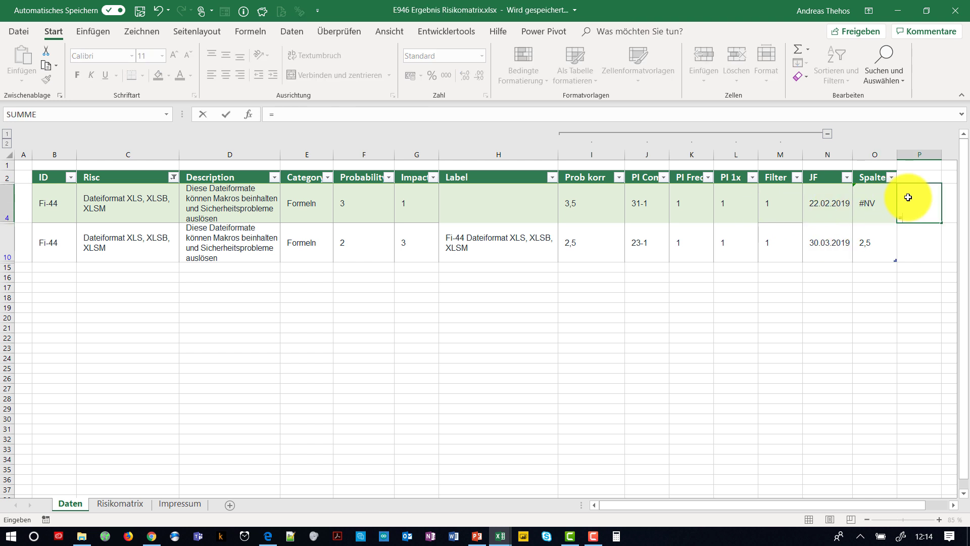
text(wenn()
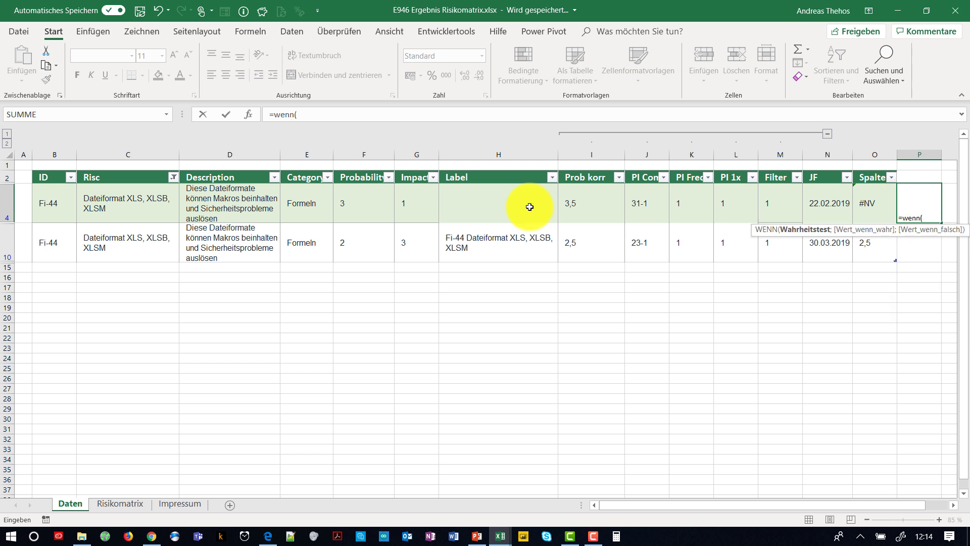
click(503, 208)
text(<>"")
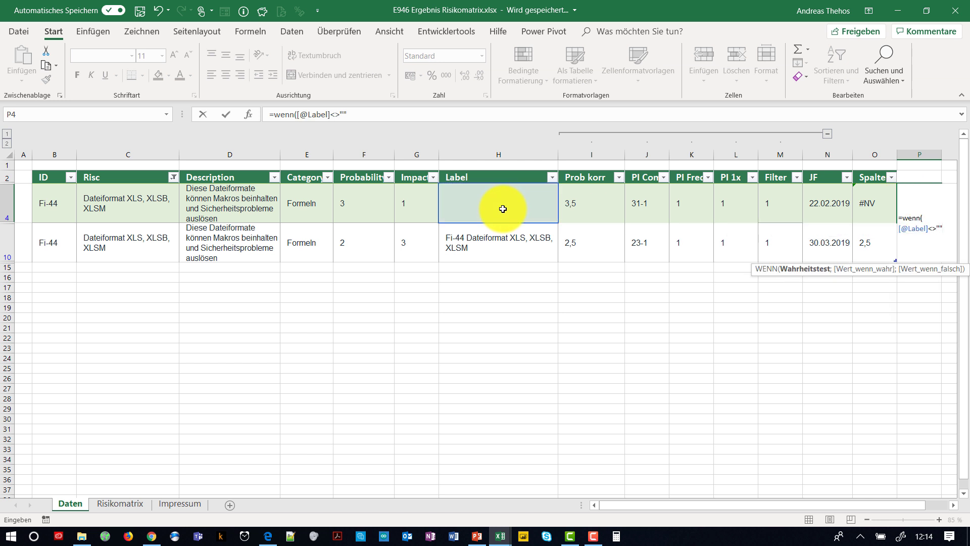
text(;)
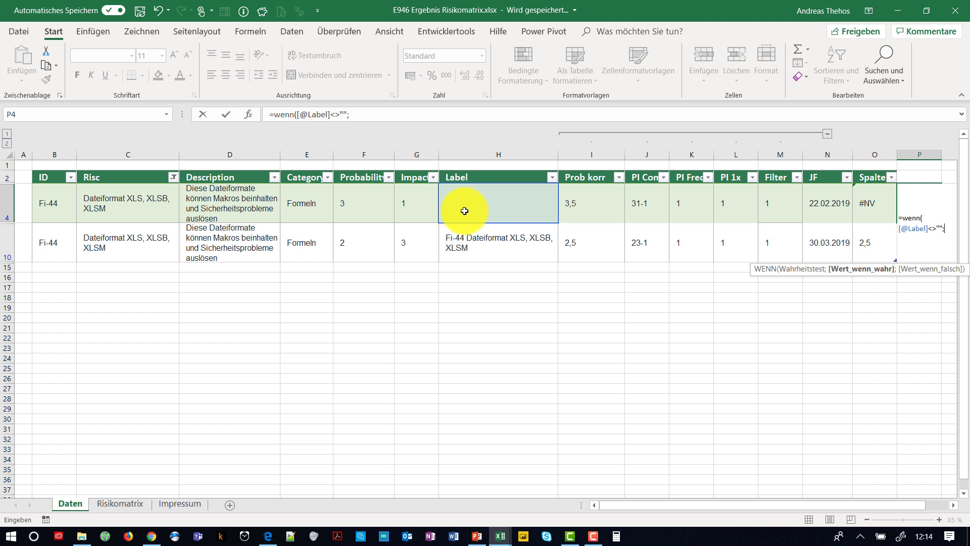
click(417, 209)
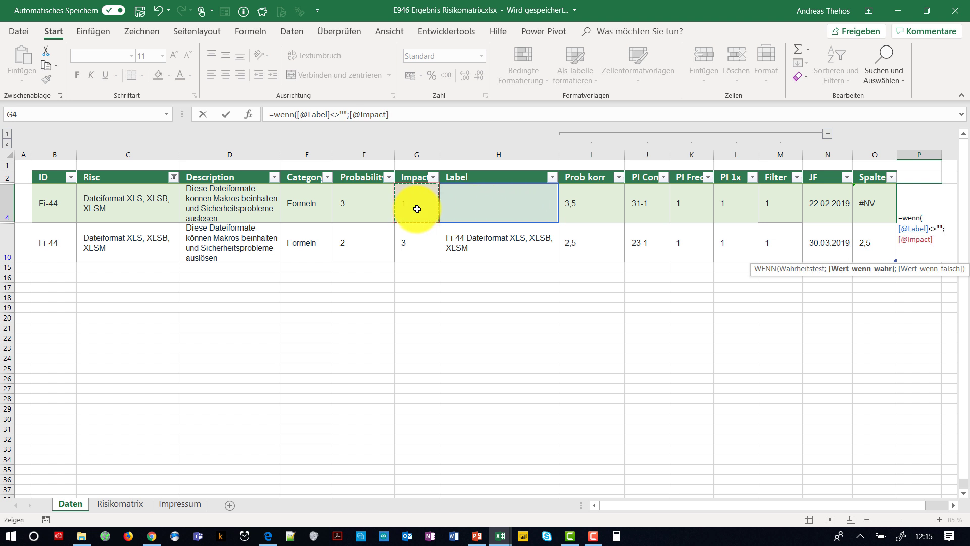
text(;#)
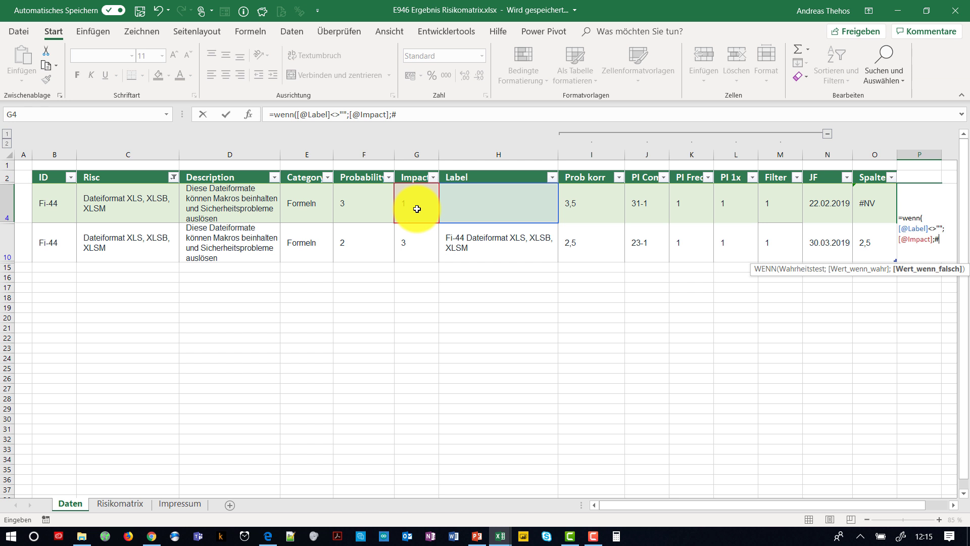
text(nv)
key(Return)
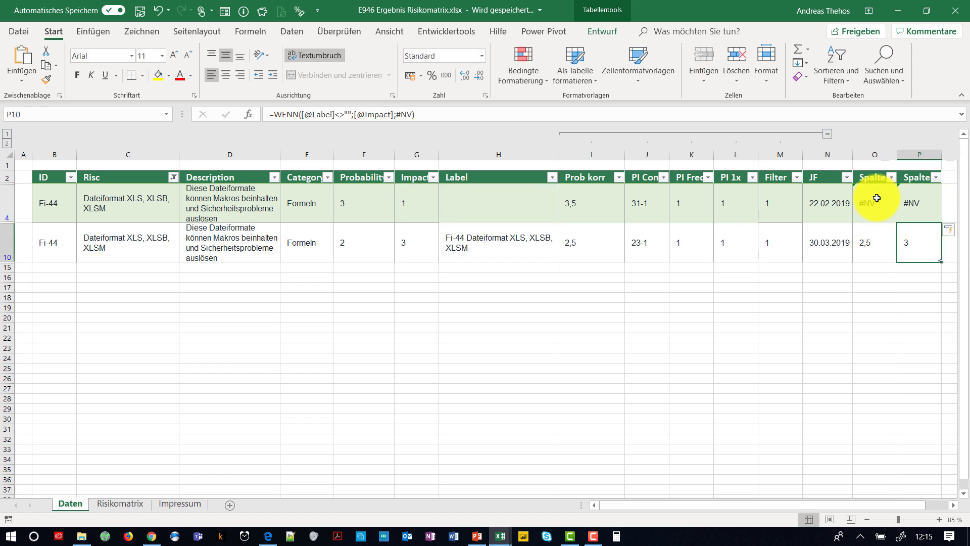
Step: Add a chart series with X values Daten!$P$3:$P$14 and Y values Daten!$O$3:$O$14
click(115, 504)
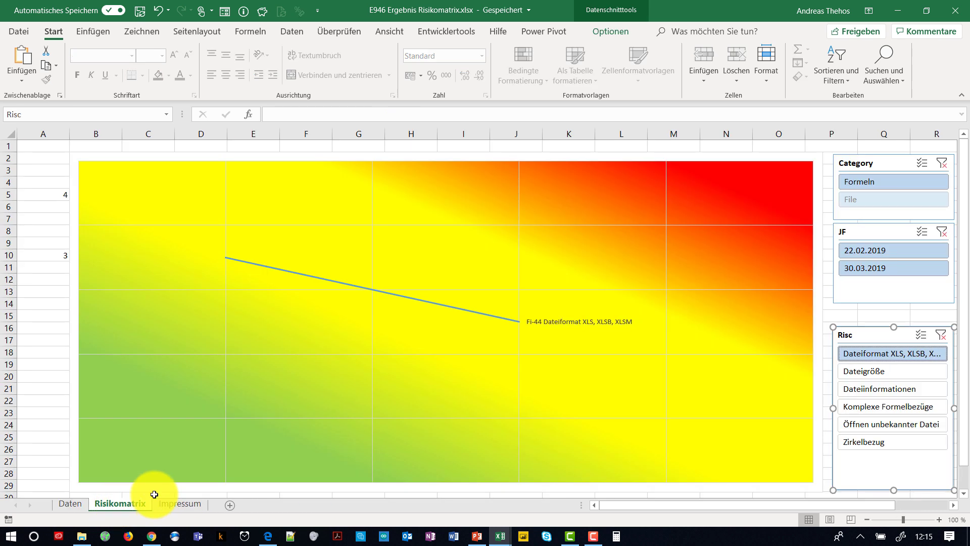
right_click(478, 377)
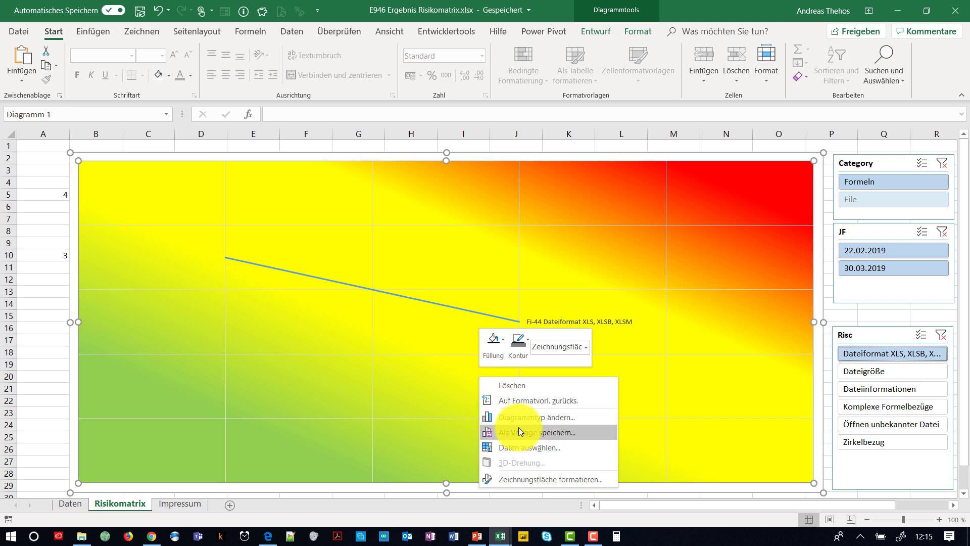
click(517, 447)
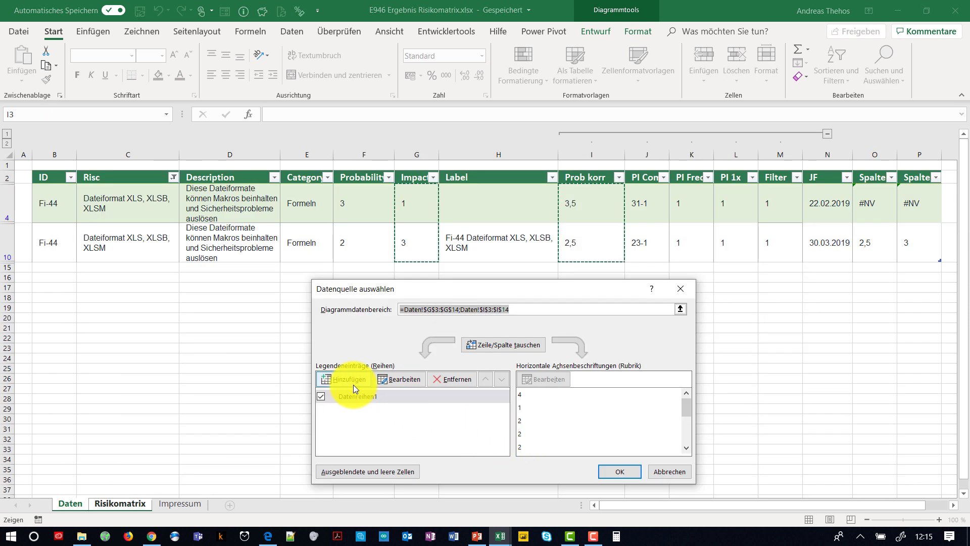
click(353, 384)
click(435, 386)
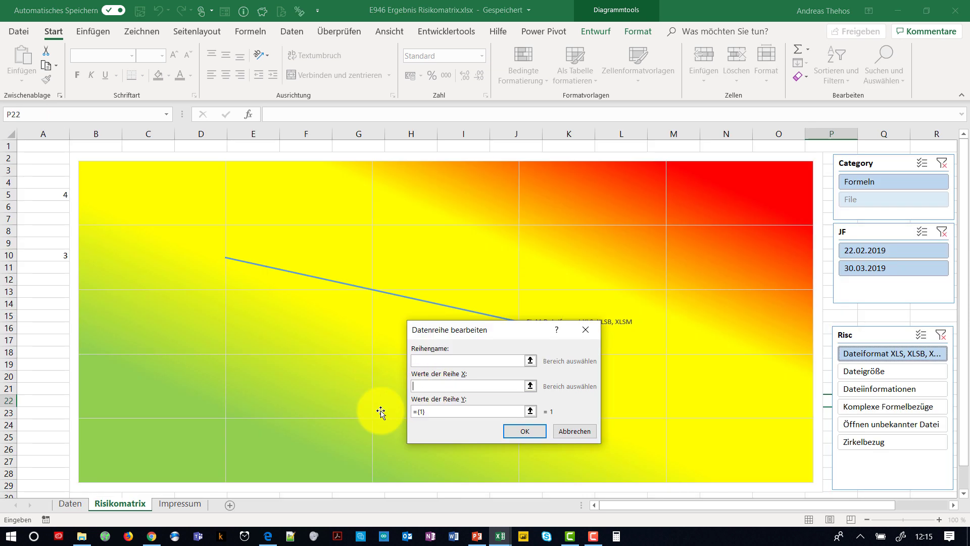
click(77, 505)
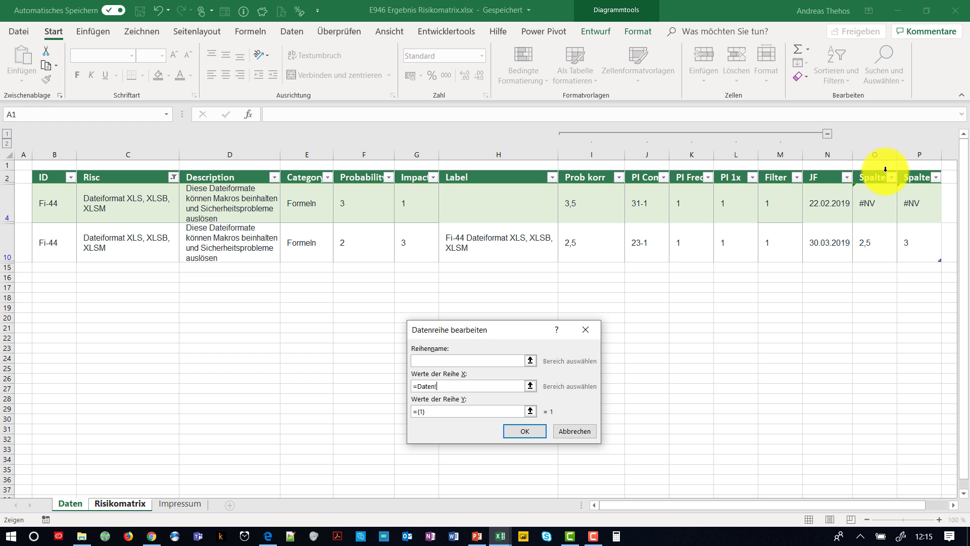
click(918, 171)
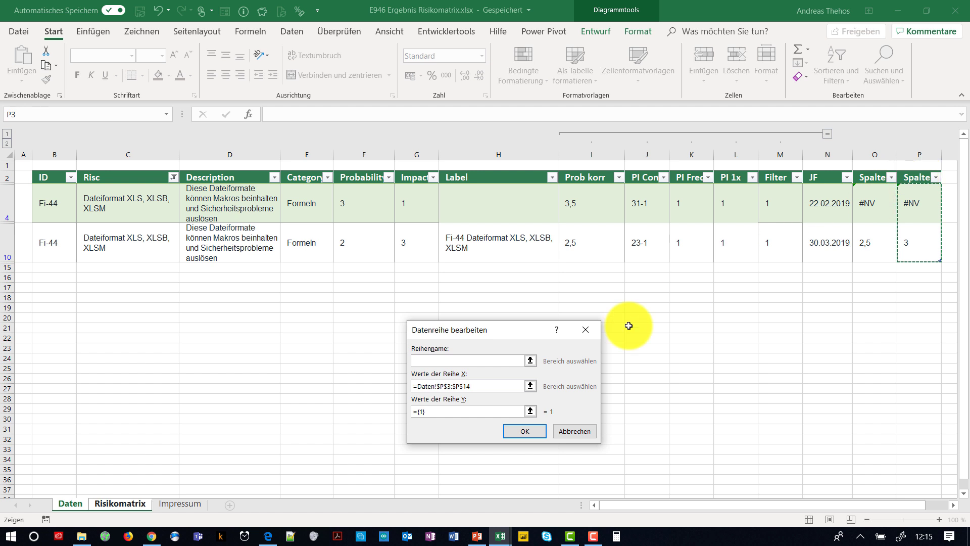
click(411, 412)
key(BackSpace)
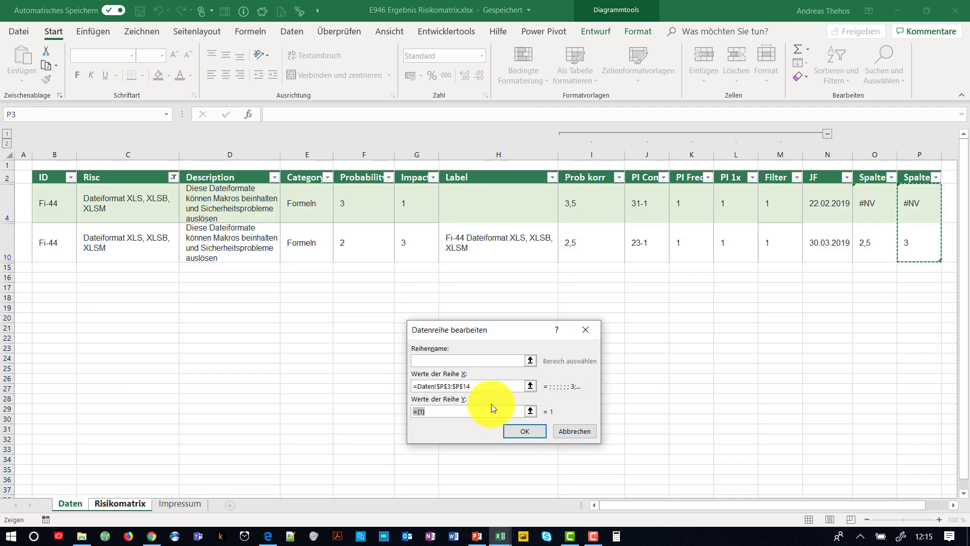
click(871, 171)
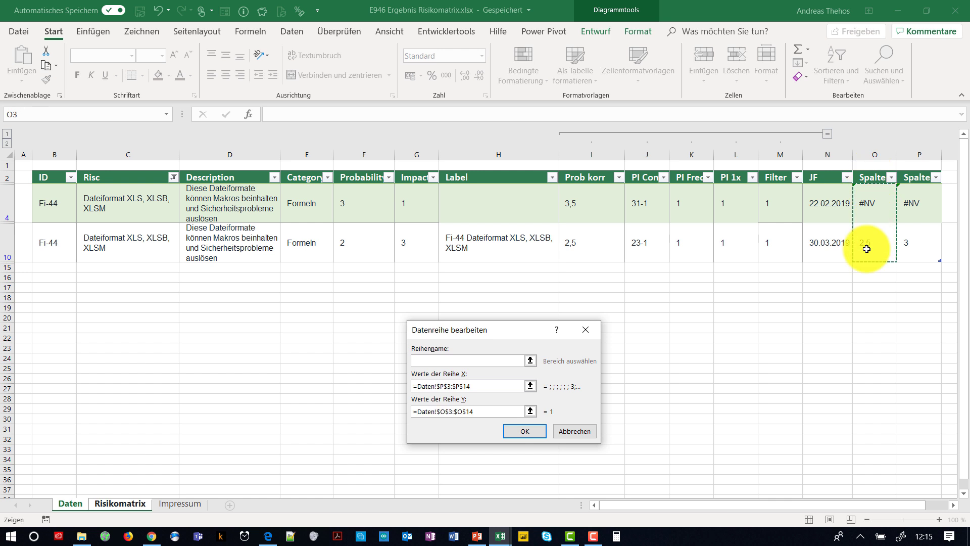
key(Return)
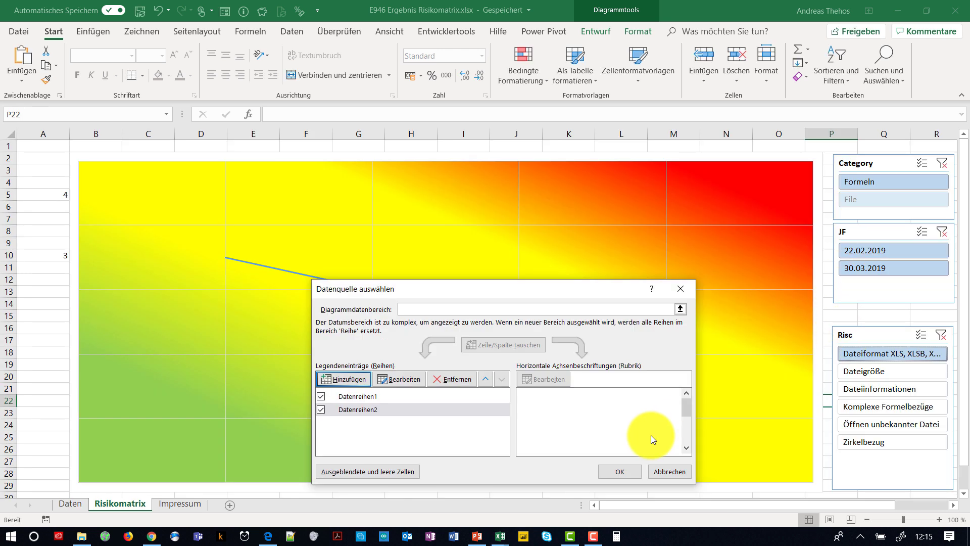
Step: Give the new series' end point a built-in marker with a chosen shape
click(618, 465)
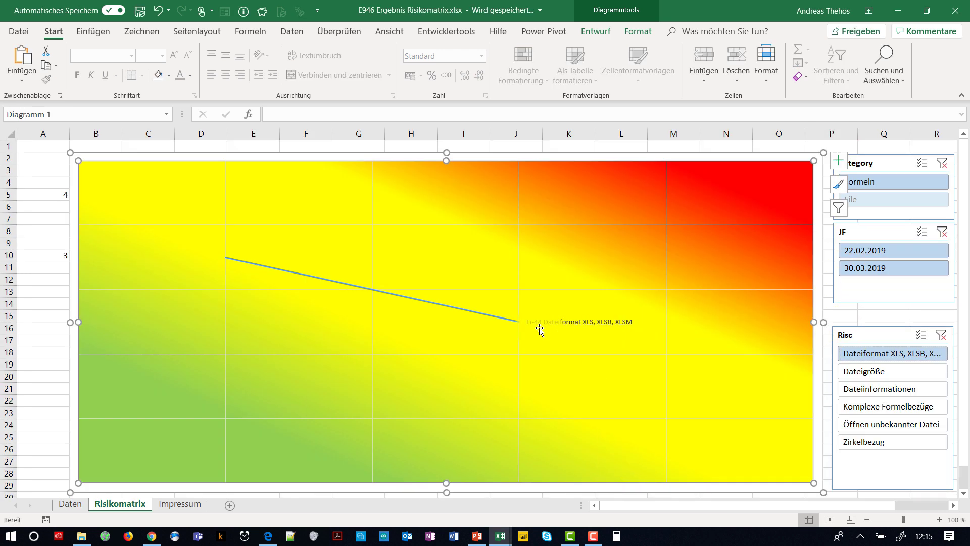
click(522, 323)
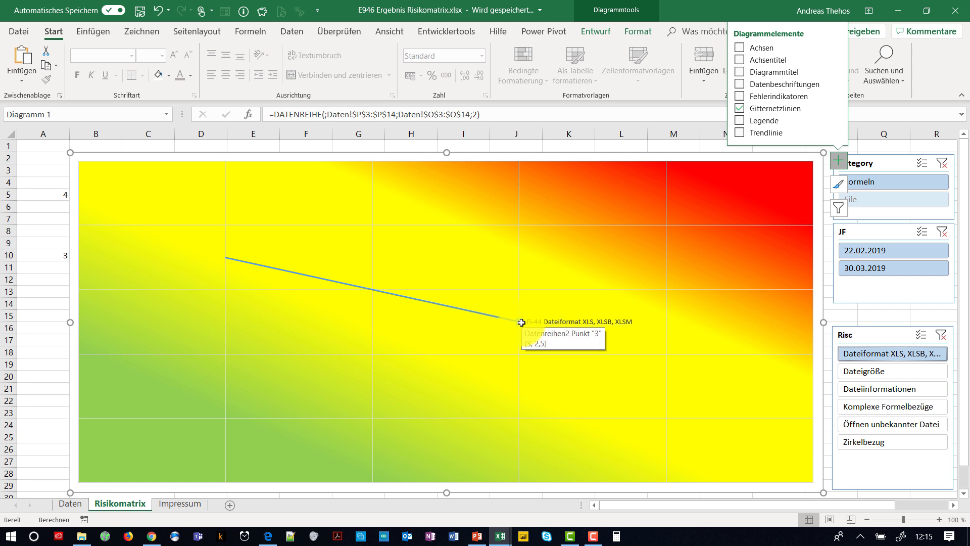
right_click(520, 322)
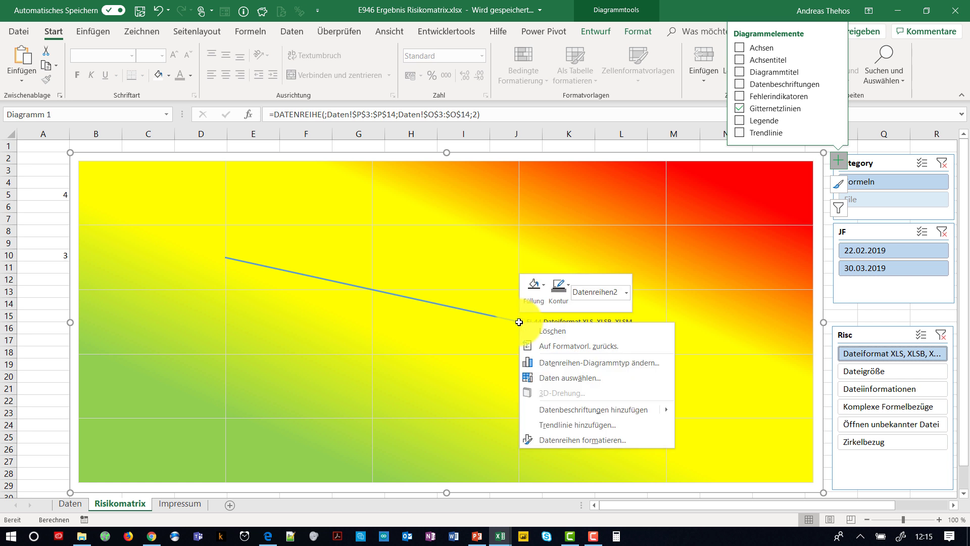
click(568, 438)
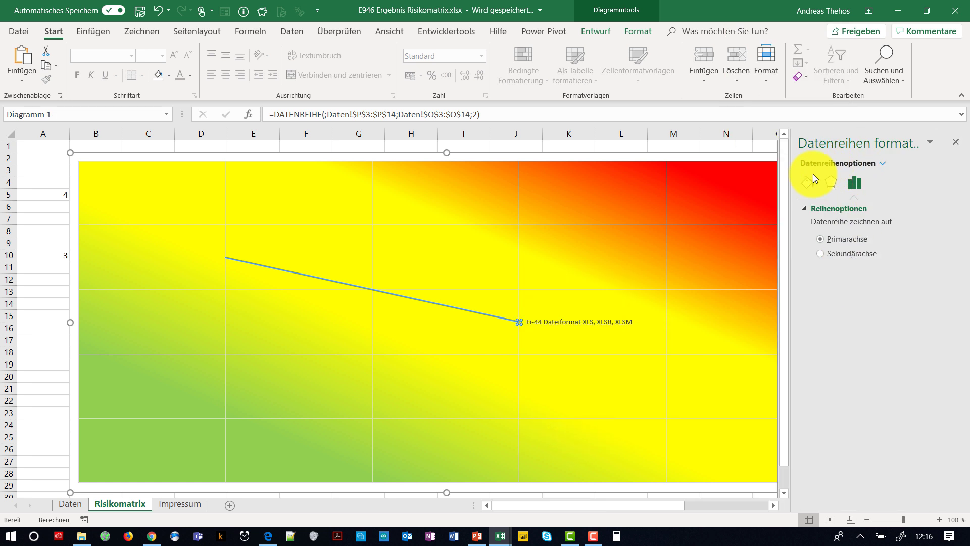
click(807, 182)
click(862, 210)
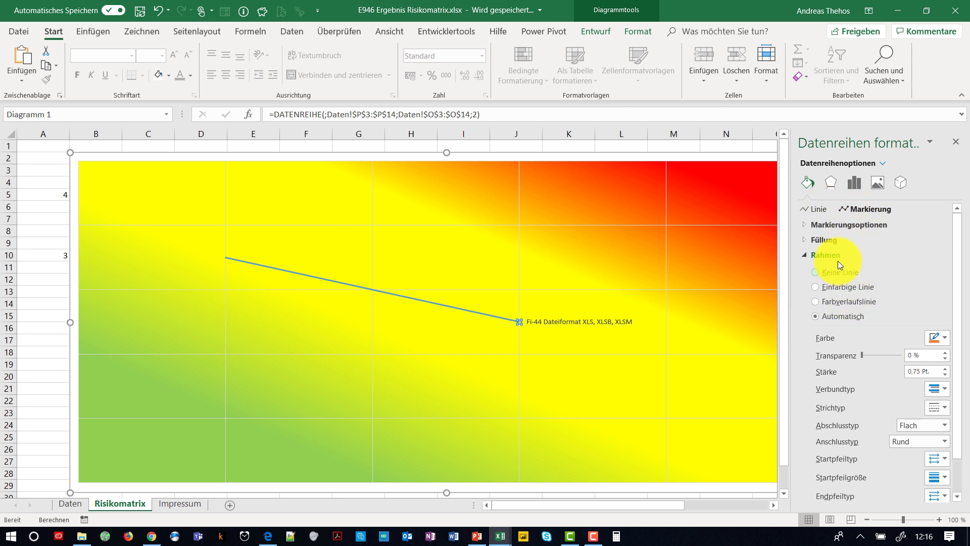
click(832, 224)
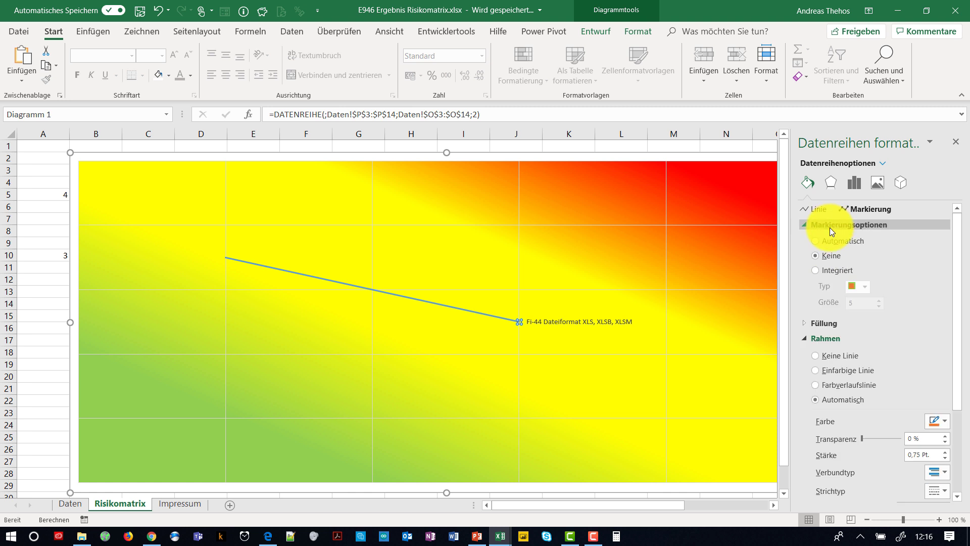
click(829, 275)
click(868, 290)
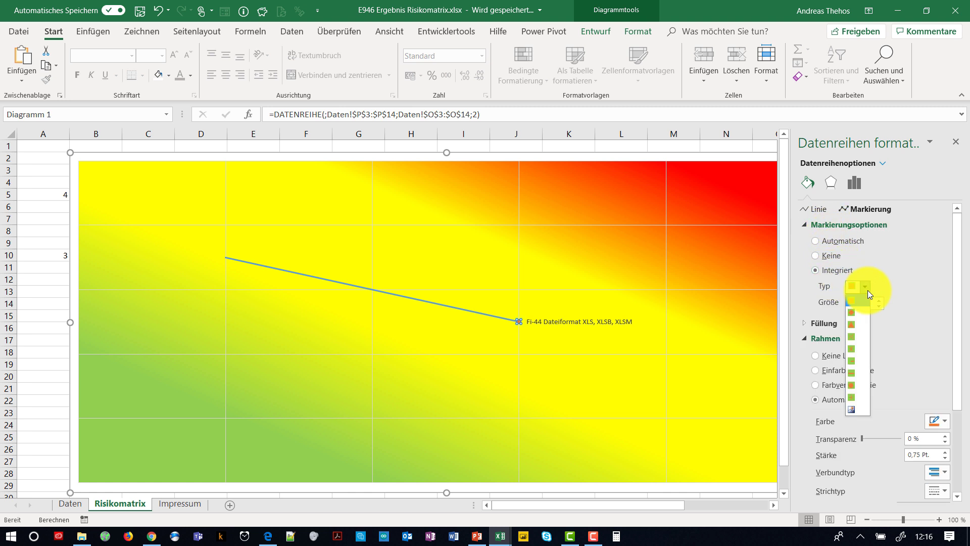
click(853, 381)
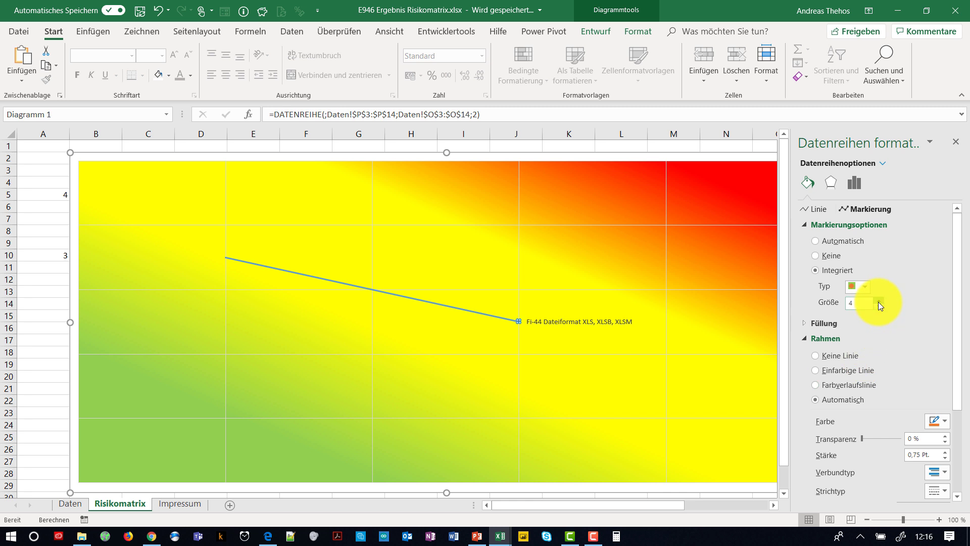
Step: Give the marker a solid black outline and a white fill
click(948, 420)
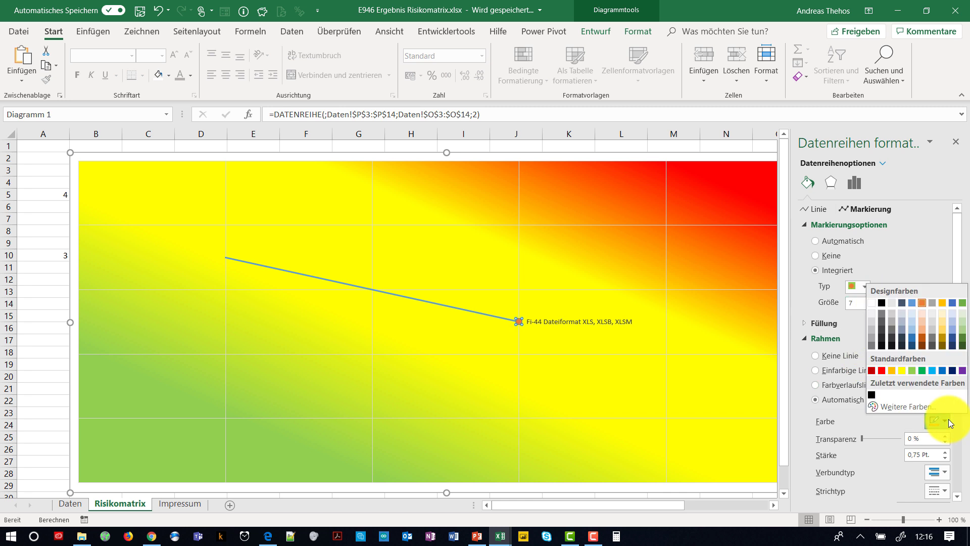
click(874, 302)
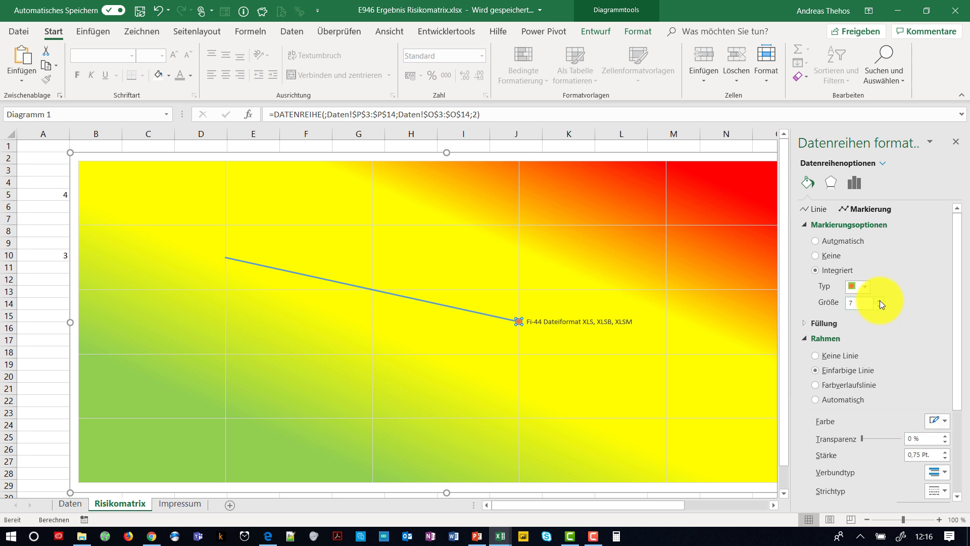
click(945, 419)
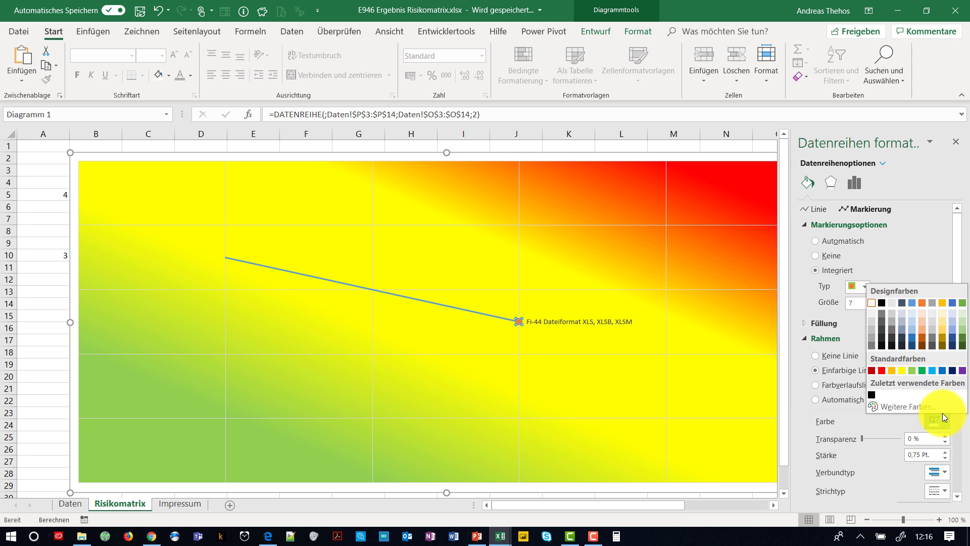
click(874, 394)
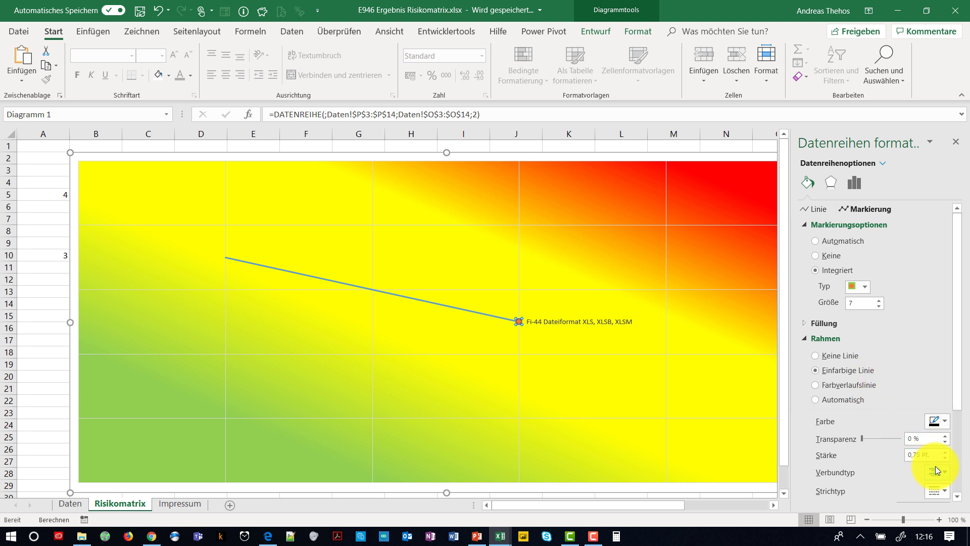
scroll(914, 374, down, 1)
scroll(873, 290, down, 1)
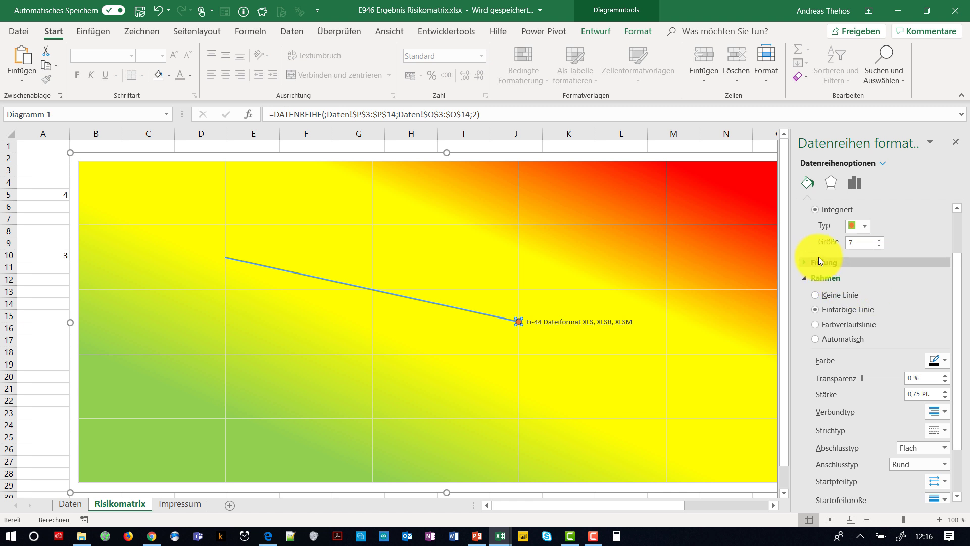
click(811, 262)
click(945, 374)
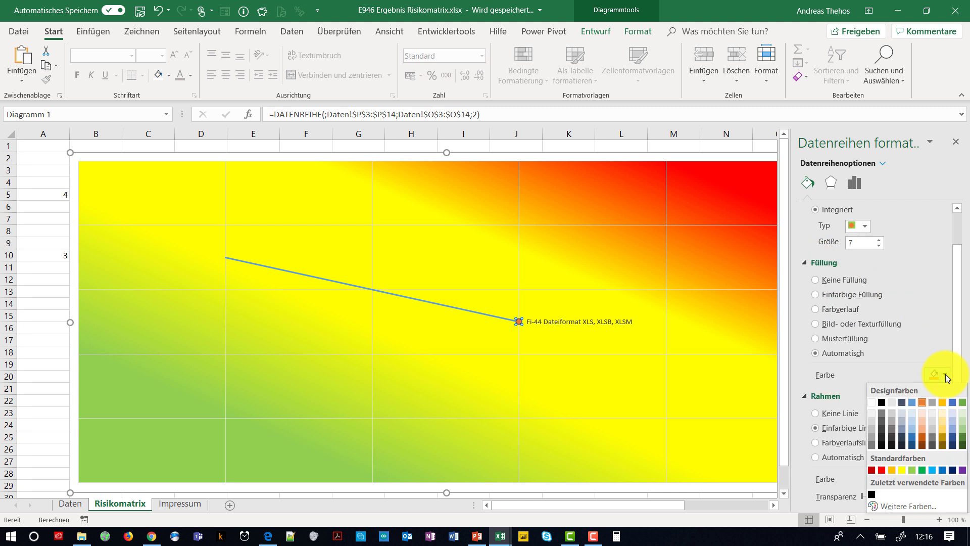
click(871, 400)
click(602, 353)
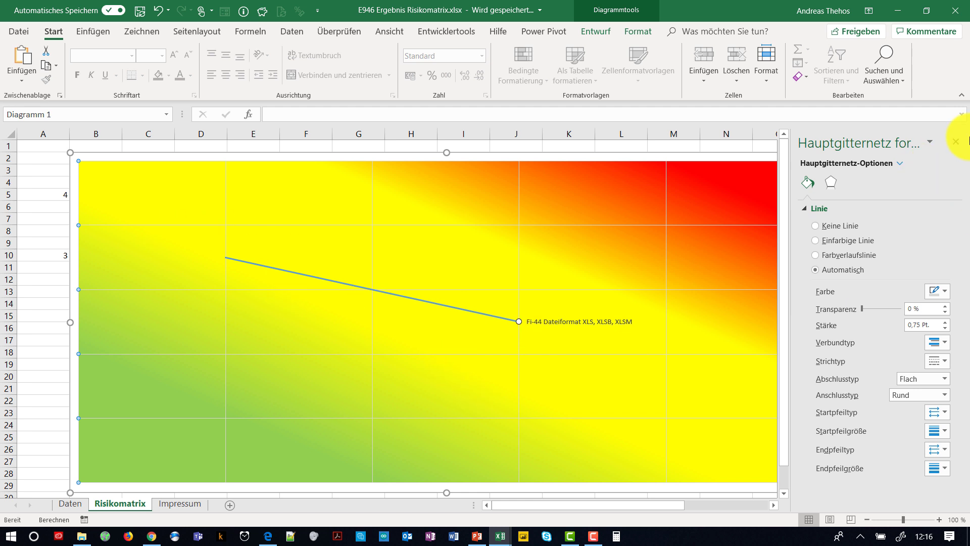
Step: Filter the chart to Zirkelbezug with data labels on, then return to the Daten sheet
click(956, 141)
click(914, 374)
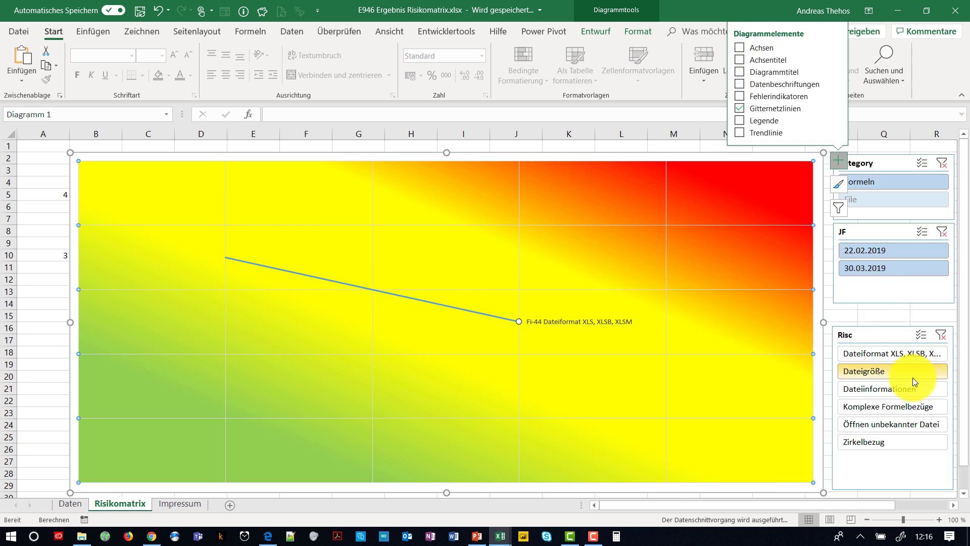
click(913, 407)
click(913, 440)
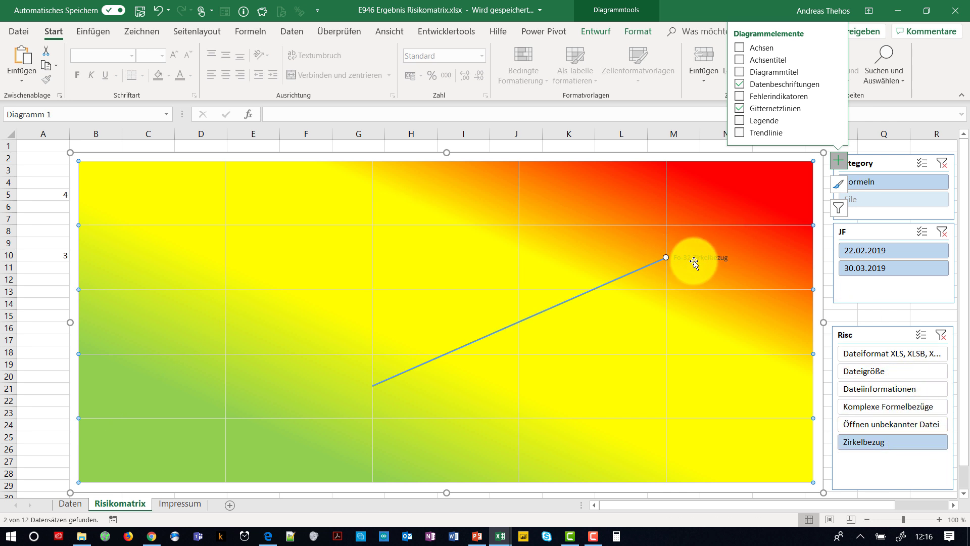
click(364, 354)
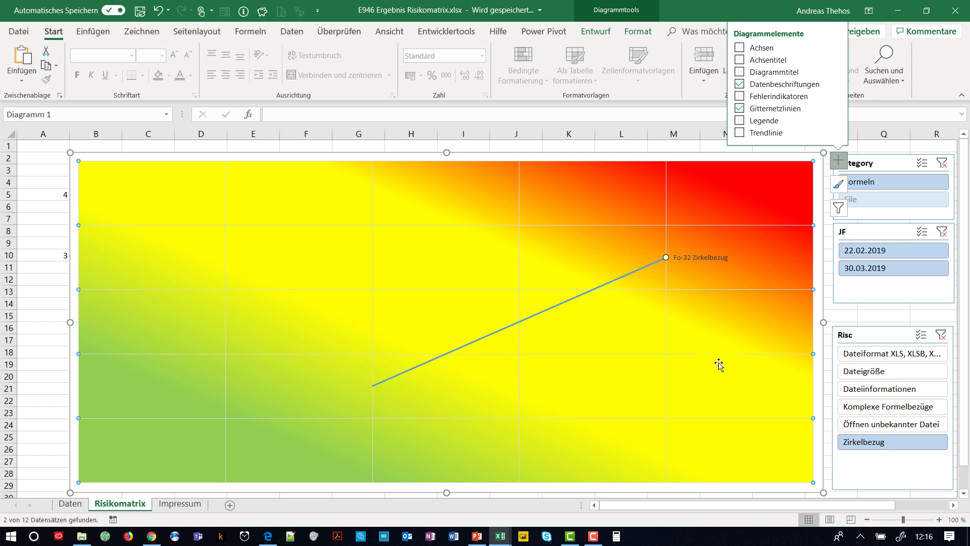
click(70, 503)
Step: Clear the Risc filter so every risk row is shown
click(174, 177)
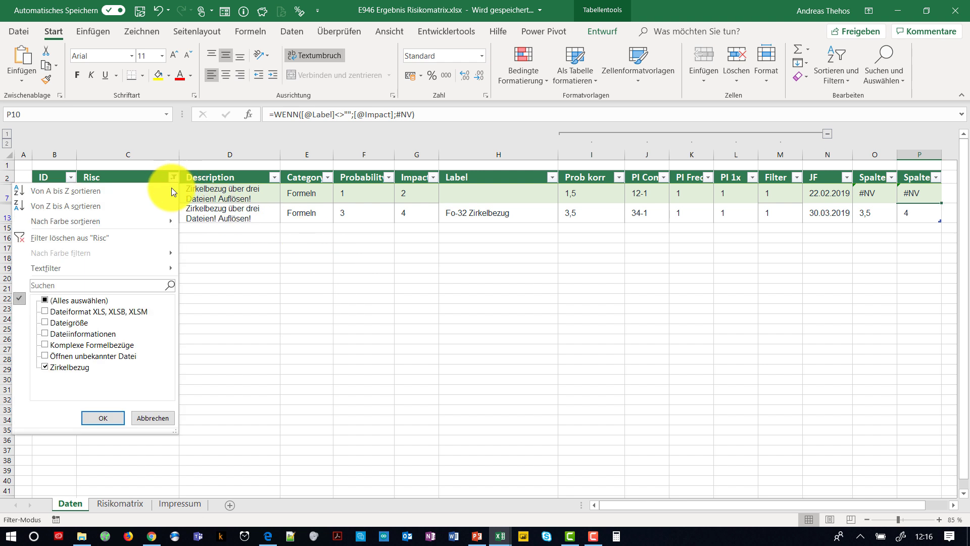
click(47, 299)
click(99, 417)
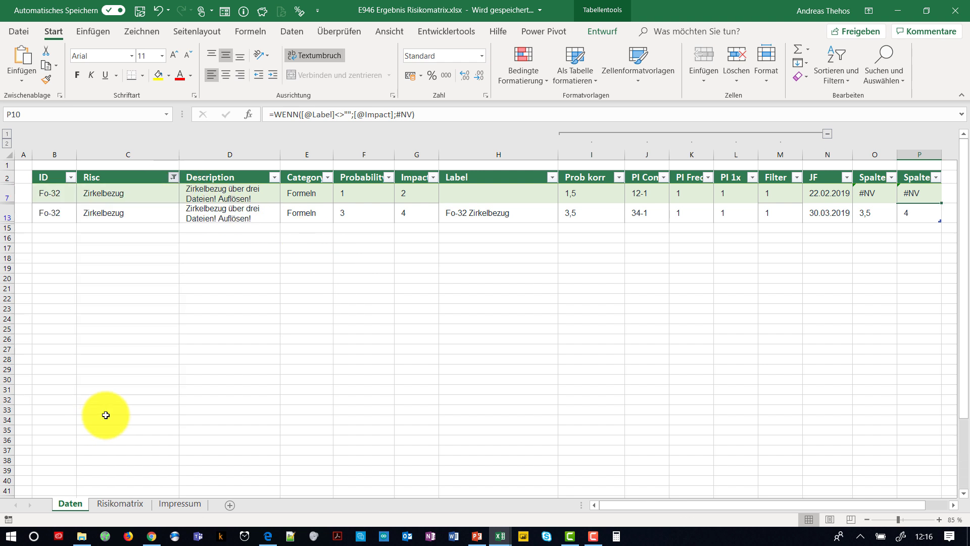
Step: Copy the six 30.03.2019 risk rows and paste them below the table
scroll(334, 329, down, 1)
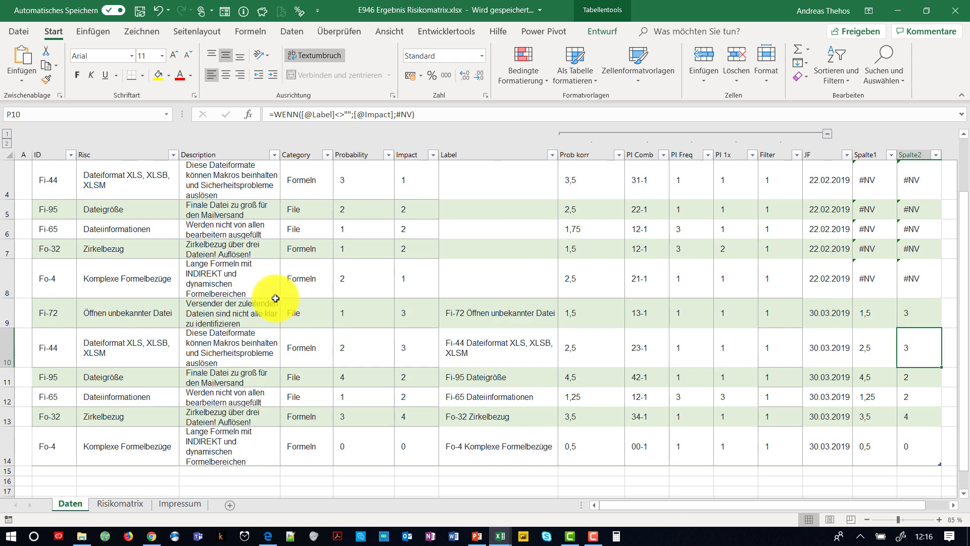
drag(43, 308, 911, 464)
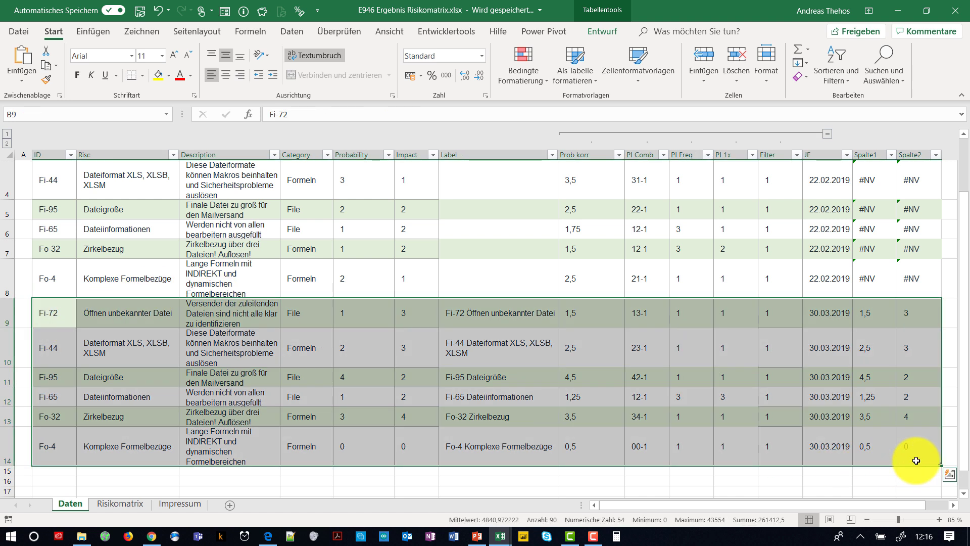
key(ctrl+c)
click(69, 471)
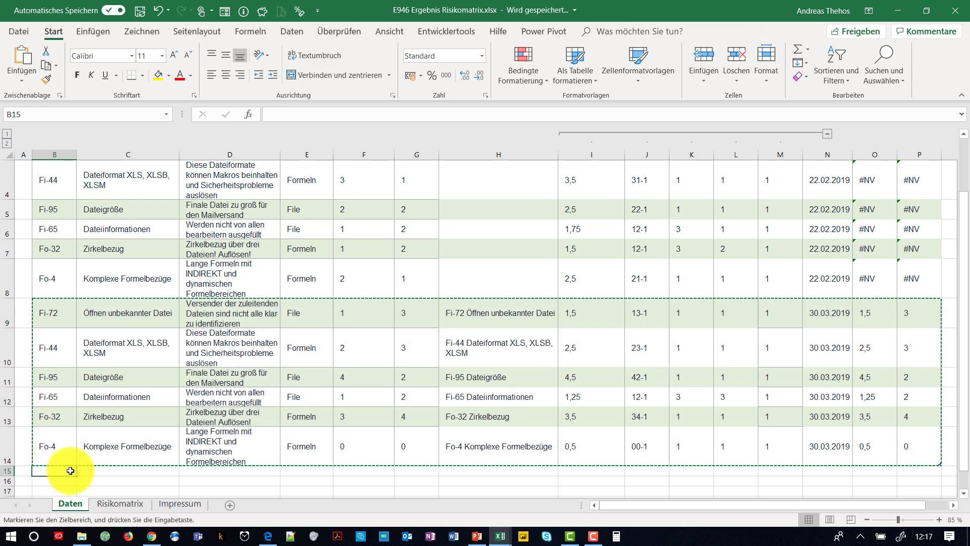
key(ctrl+v)
Step: Date the six pasted rows 20.04.2019 and widen Spalte1 so its values show
scroll(943, 432, down, 1)
drag(824, 402, 828, 452)
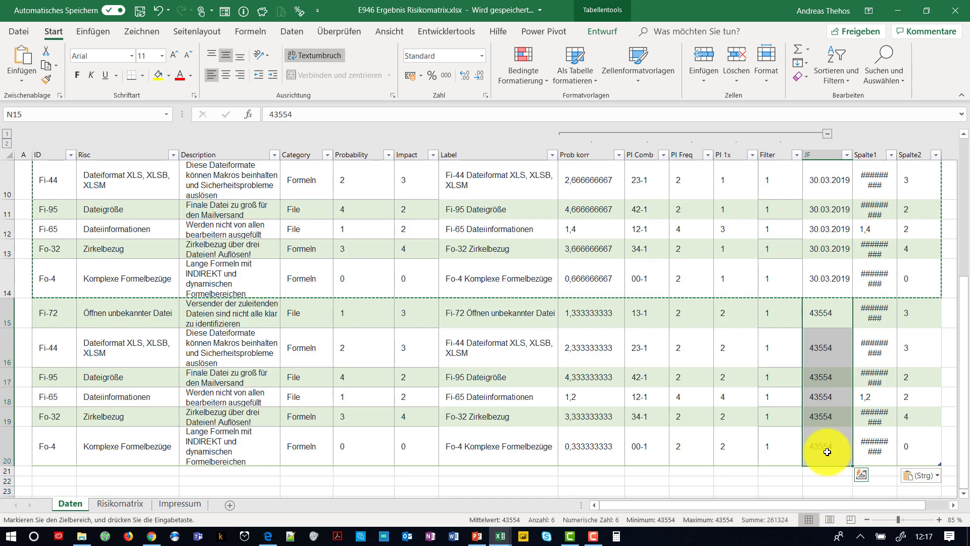
text(20.4.19)
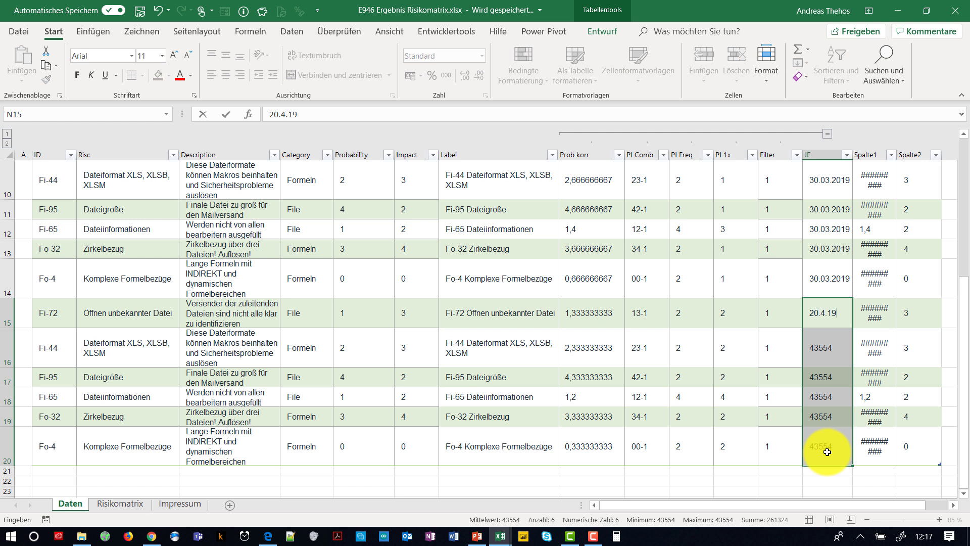
key(ctrl+Return)
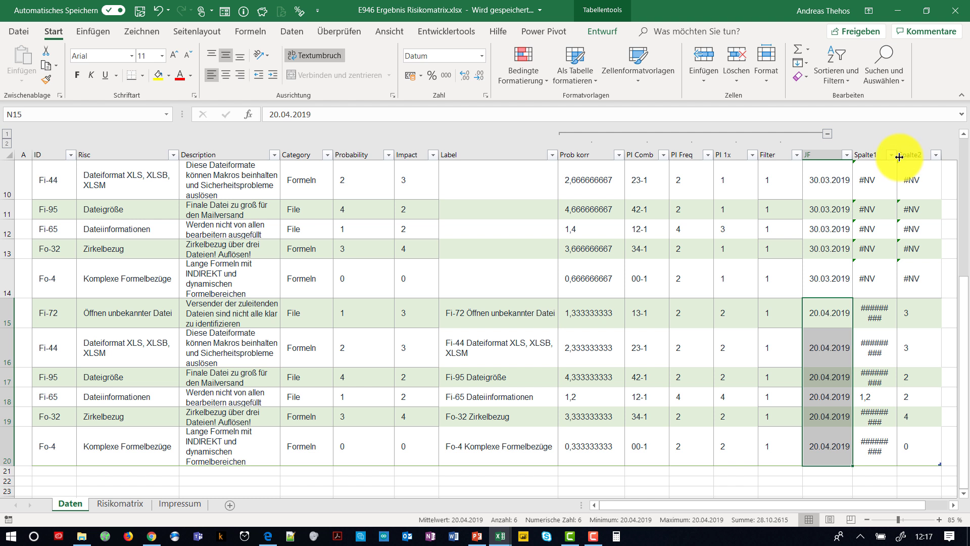
drag(899, 158, 912, 157)
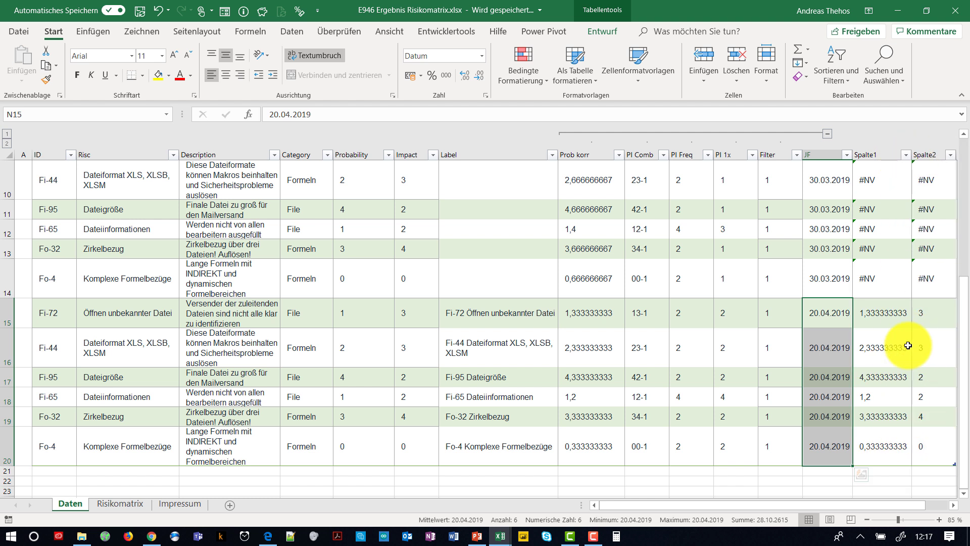
Step: Set the 20.04.2019 probability to 0 for Fi-44 and Fo-32
click(368, 356)
text(0)
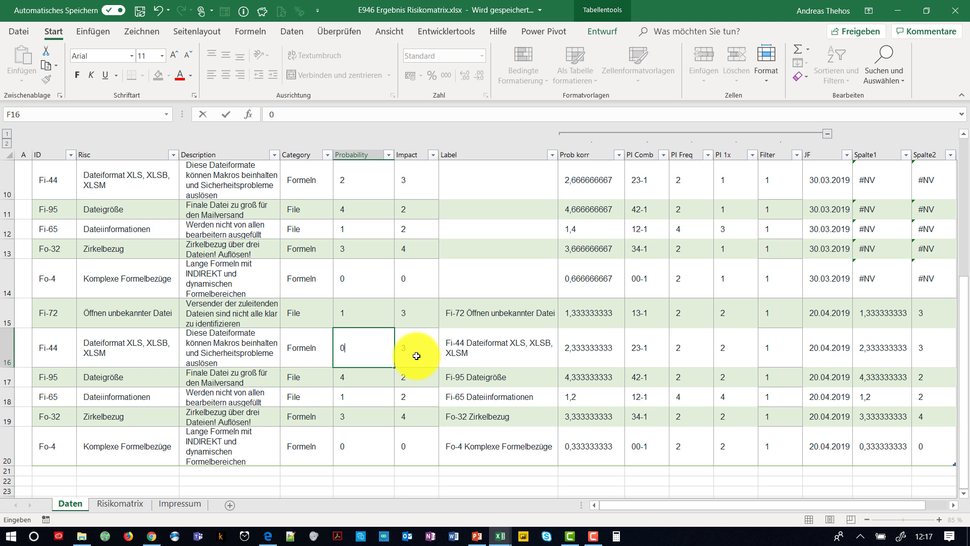
key(Return)
key(Down)
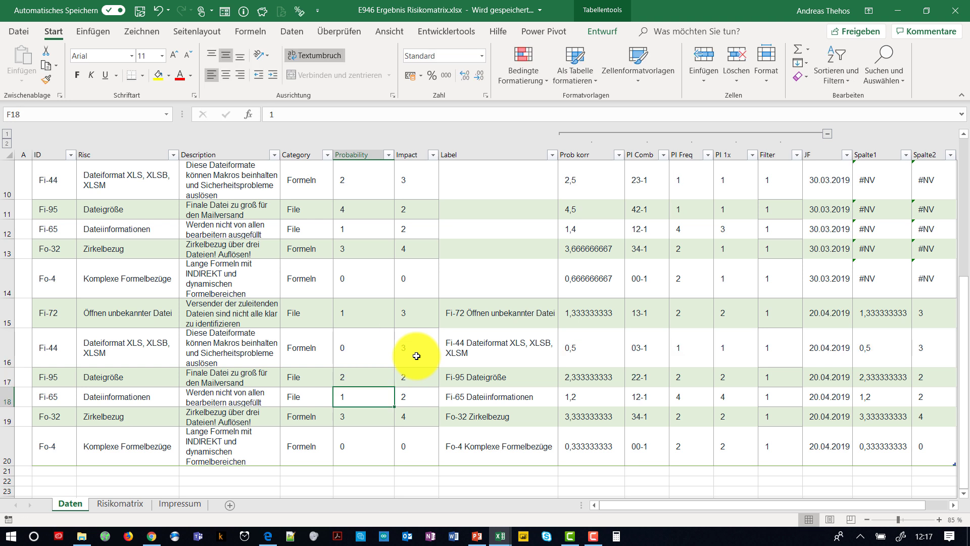
key(Down)
text(0)
key(Return)
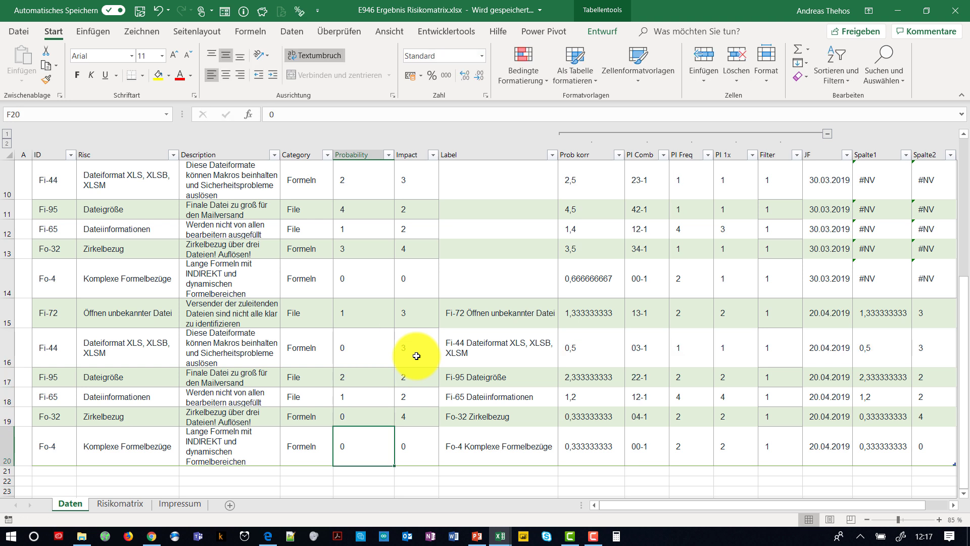
Step: Set Fi-65's impact to 0 and Fi-44's impact to 2, then show the Risikomatrix chart
click(430, 404)
text(9)
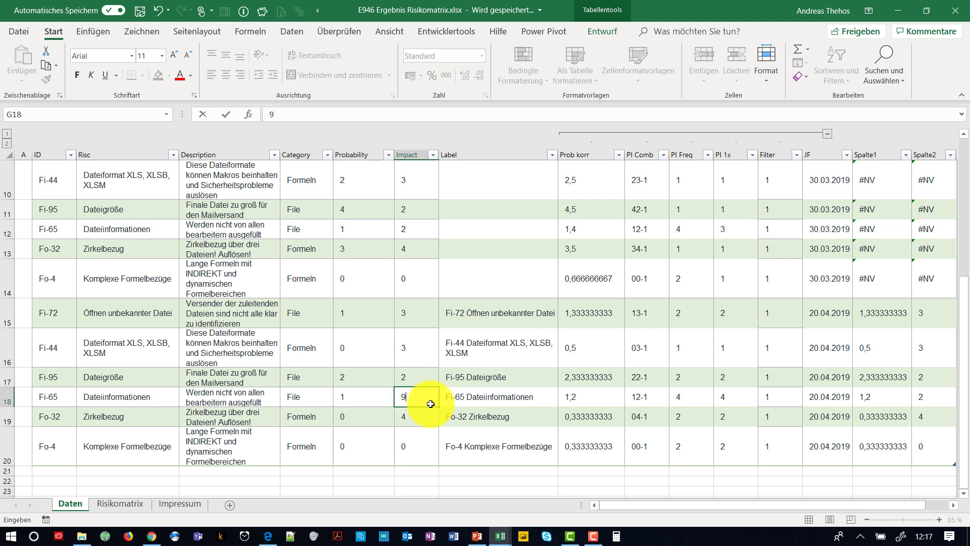
text(0)
key(Return)
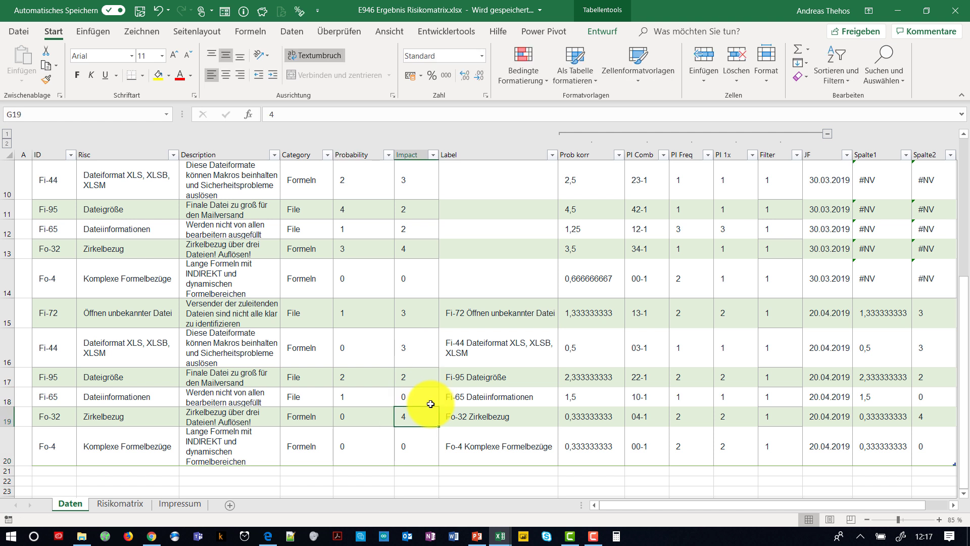
click(416, 333)
text(2)
key(Return)
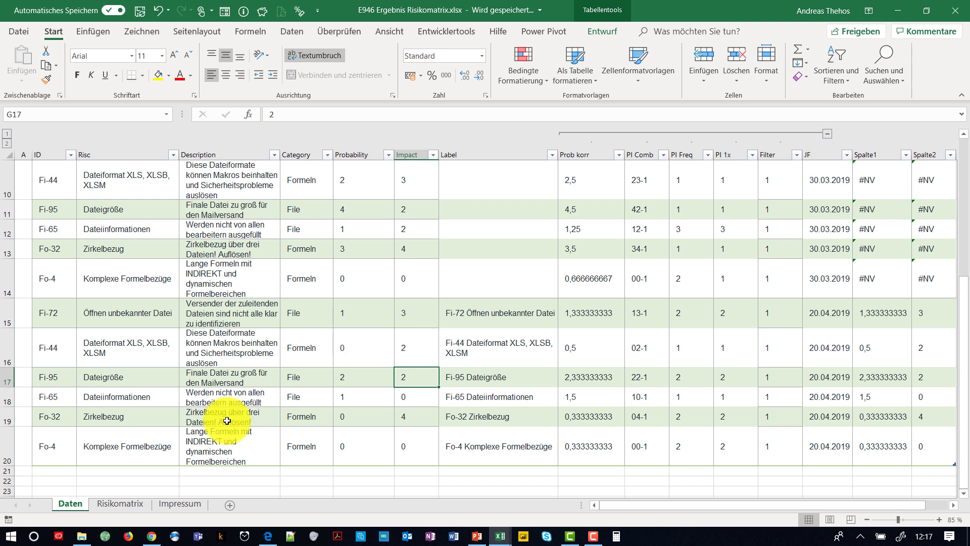
click(115, 503)
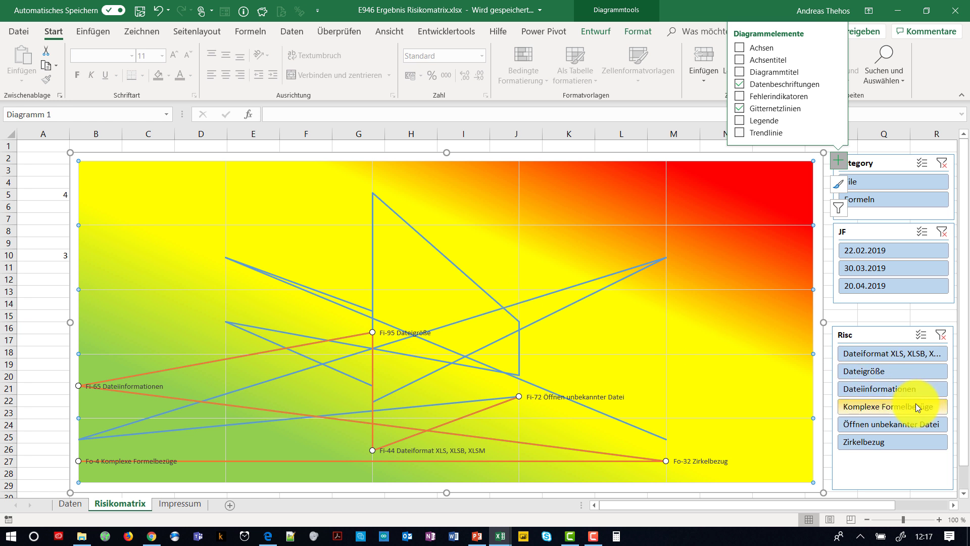
Step: Step through the Risc slicer risks ending on Zirkelbezug, then return to the Daten sheet
click(878, 389)
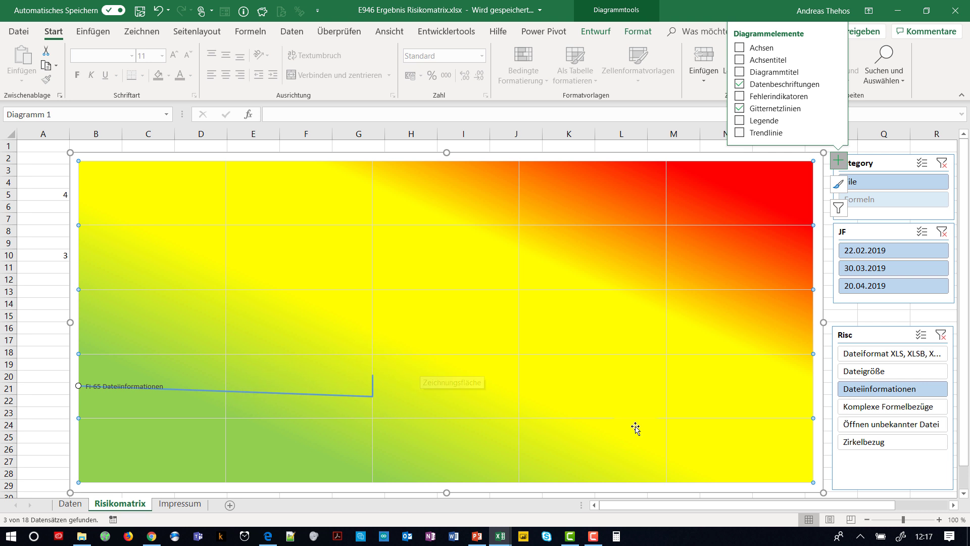
click(905, 374)
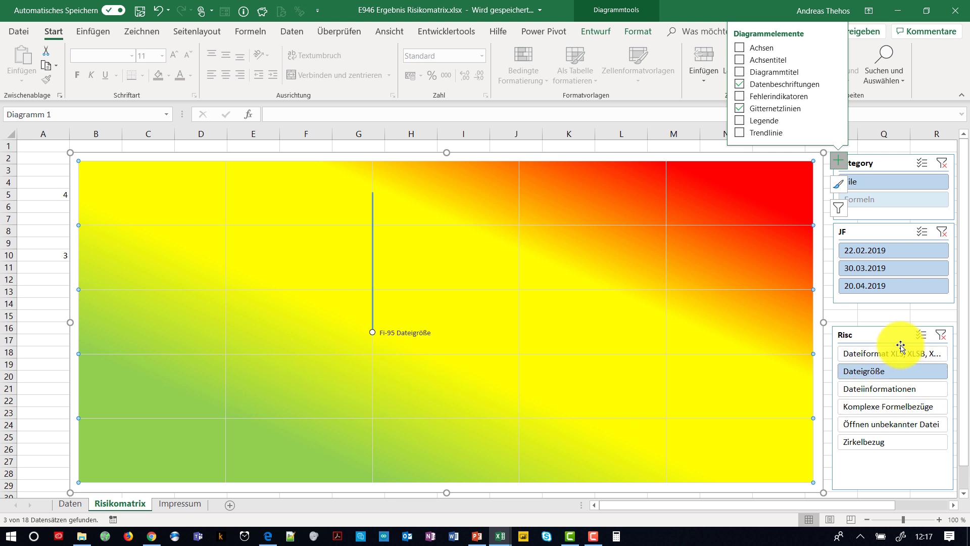
click(899, 354)
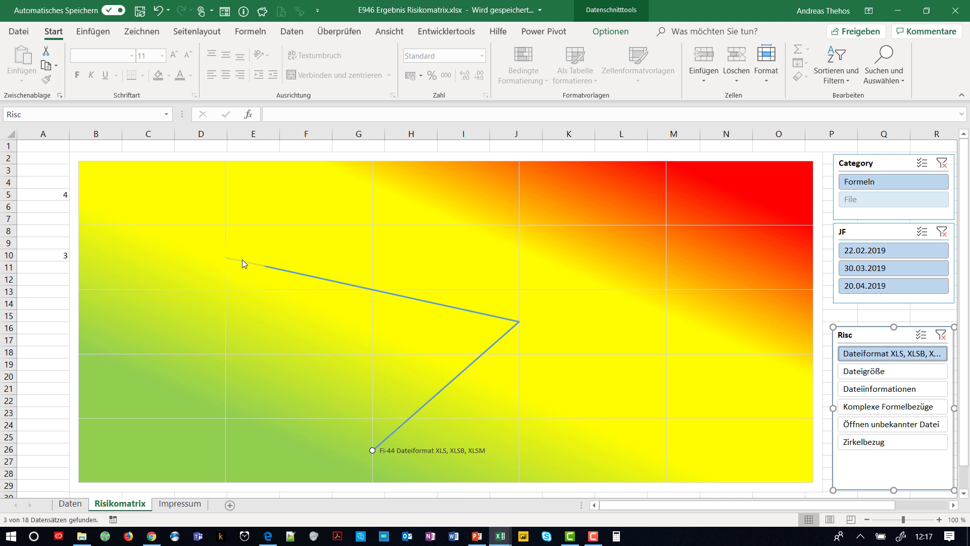
click(854, 444)
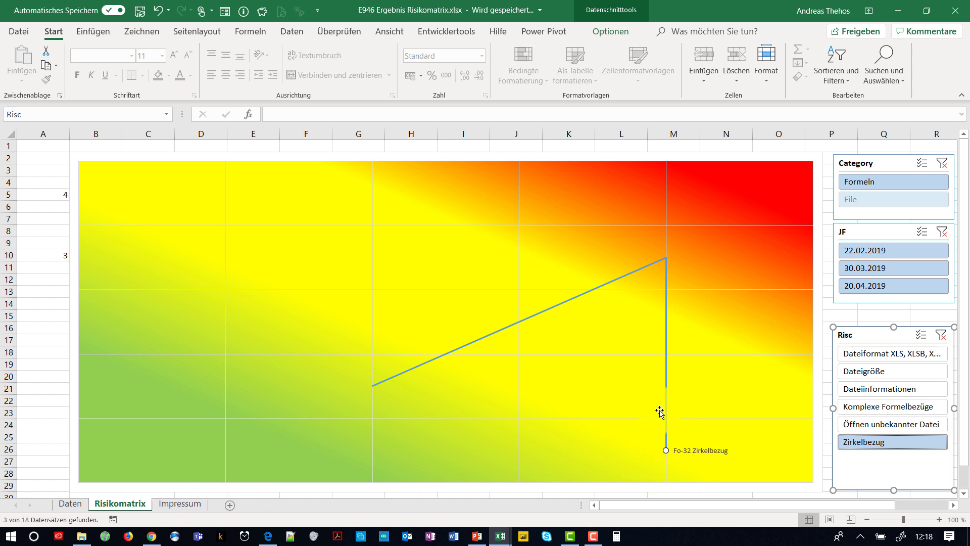
click(70, 504)
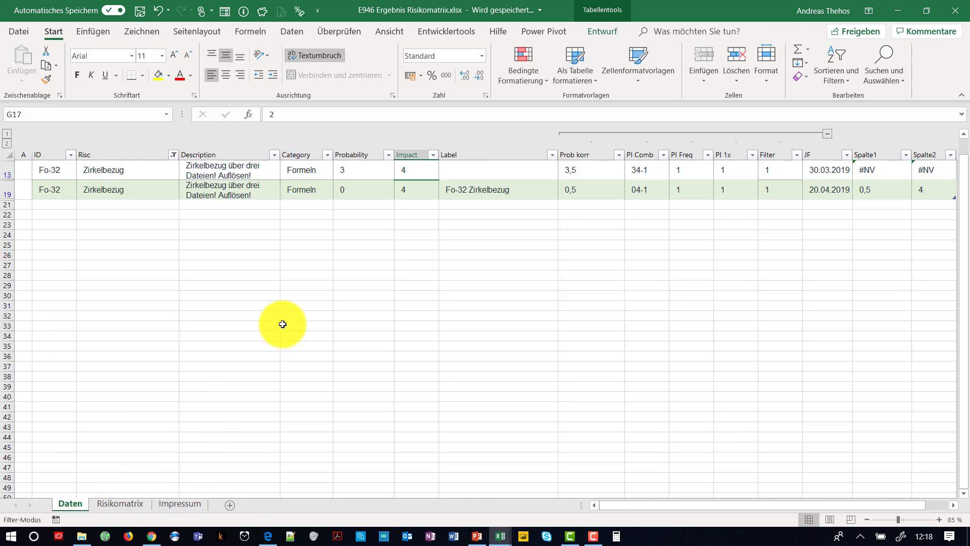
Step: Check the filtered Zirkelbezug snapshot rows in Daten, then return to the Risikomatrix chart
scroll(377, 329, up, 2)
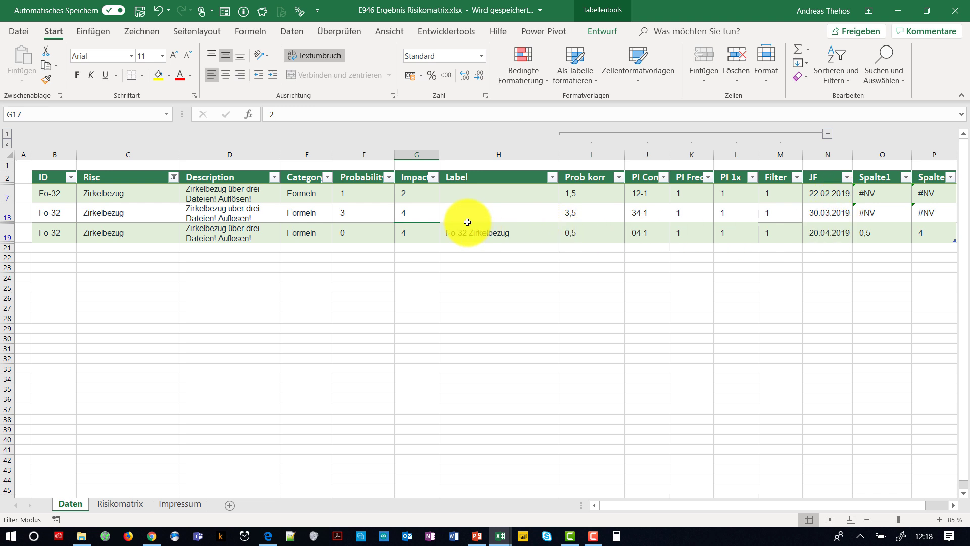
click(111, 504)
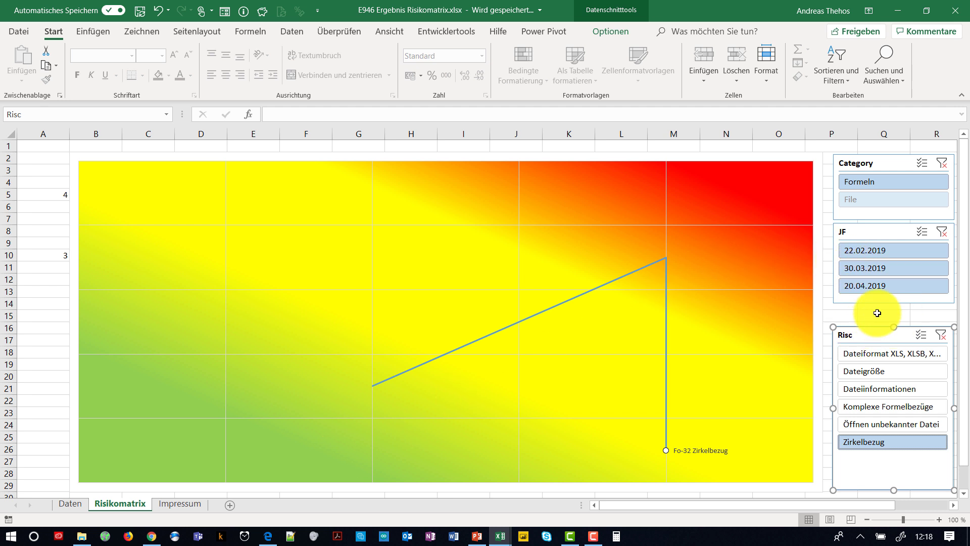
Step: Compare the 30.03.2019 snapshot in the JF slicer, then restore all three dates
ctrl+click(873, 271)
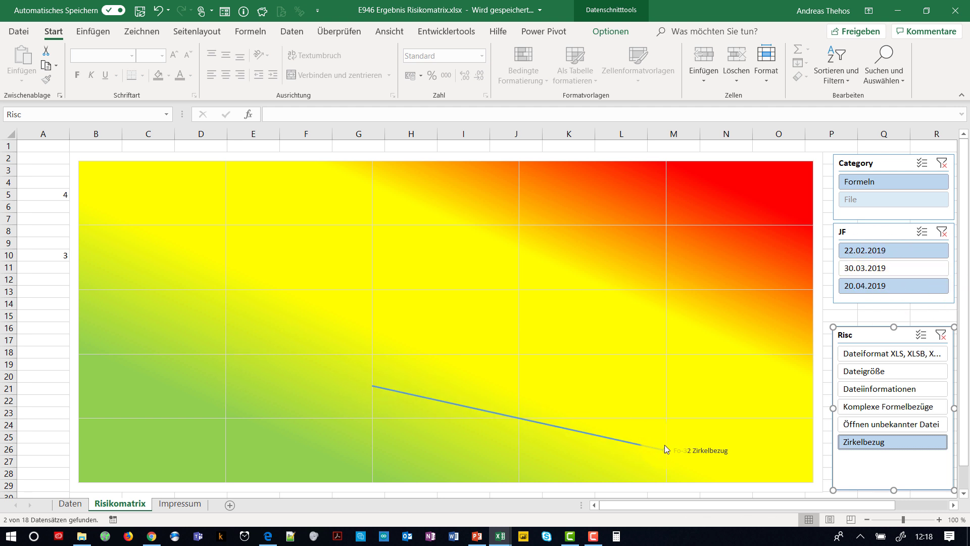
click(900, 269)
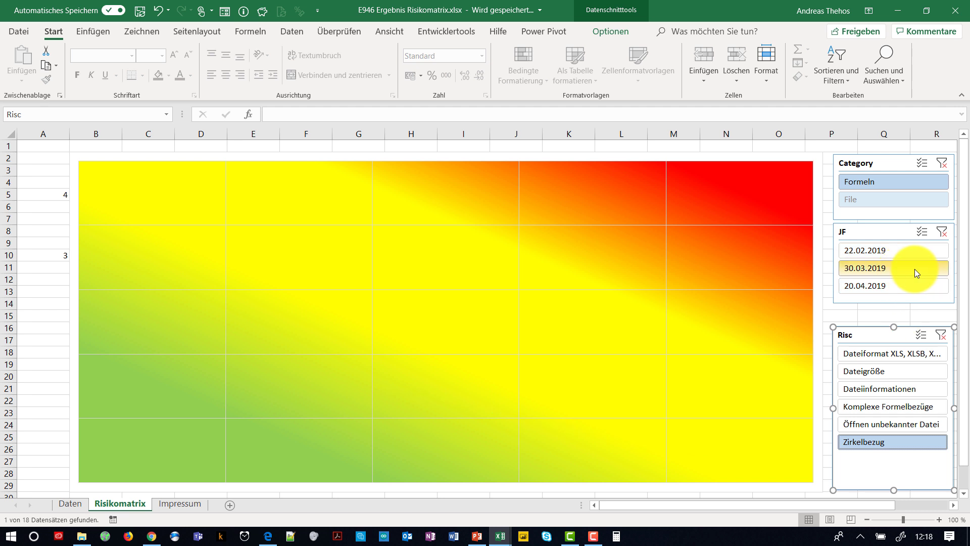
click(947, 227)
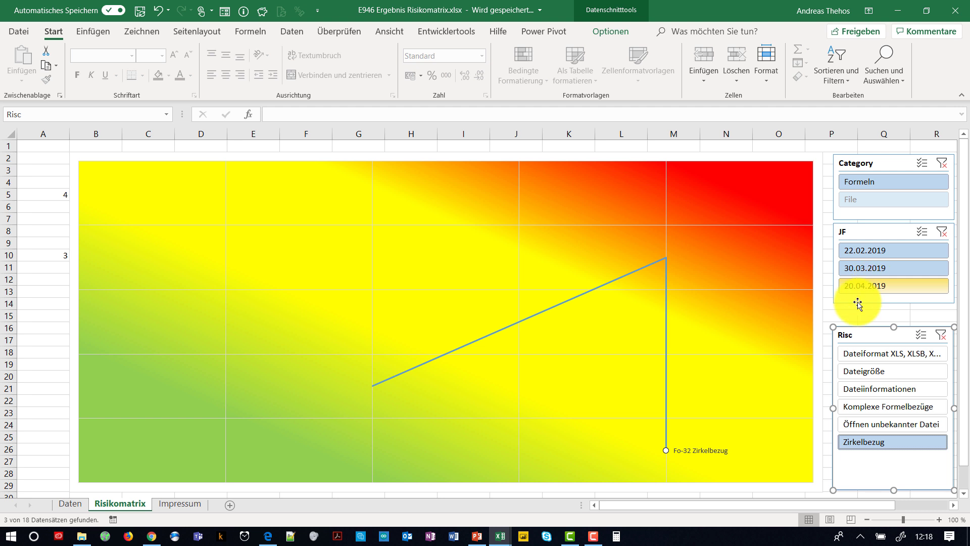
Step: Try the Formeln category filter, clear it, and filter the Risc slicer to Komplexe Formelbezüge
click(914, 259)
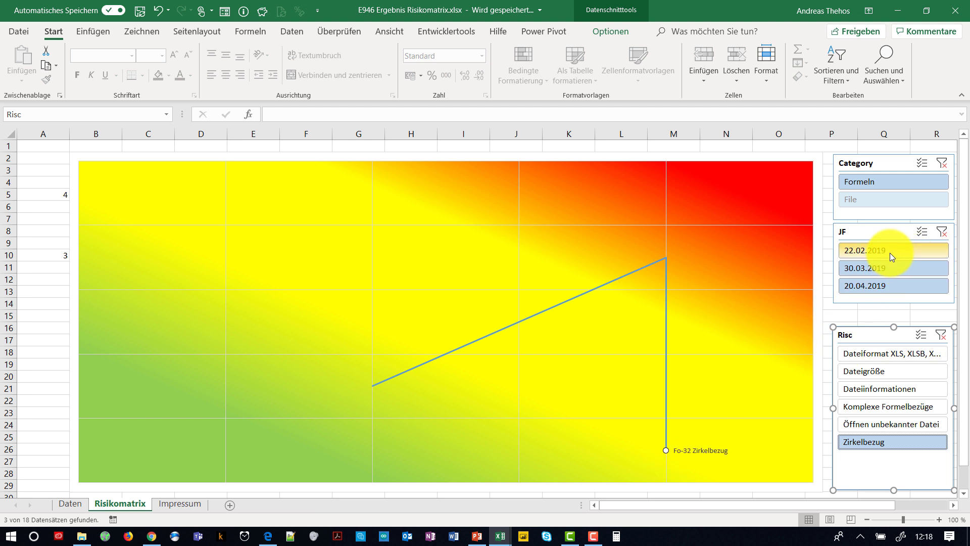
click(886, 185)
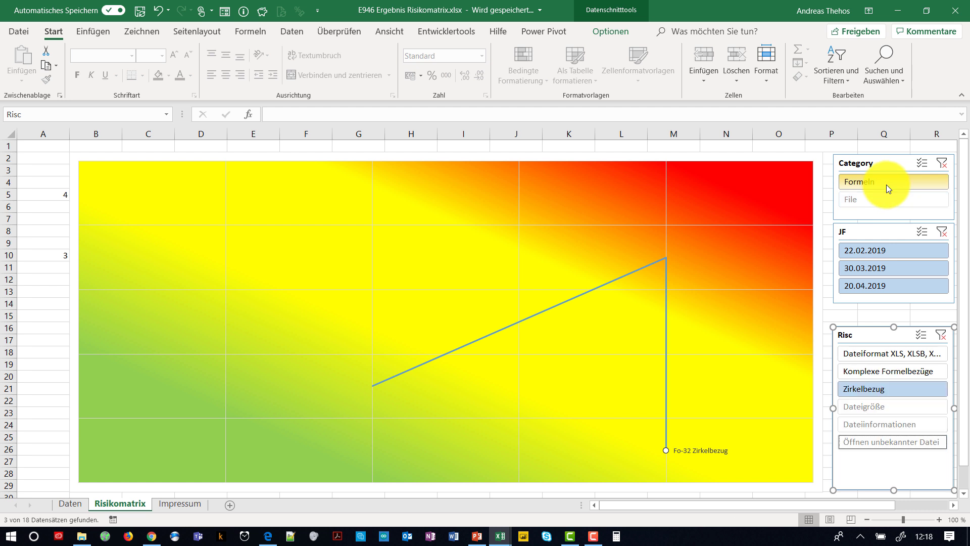
click(936, 167)
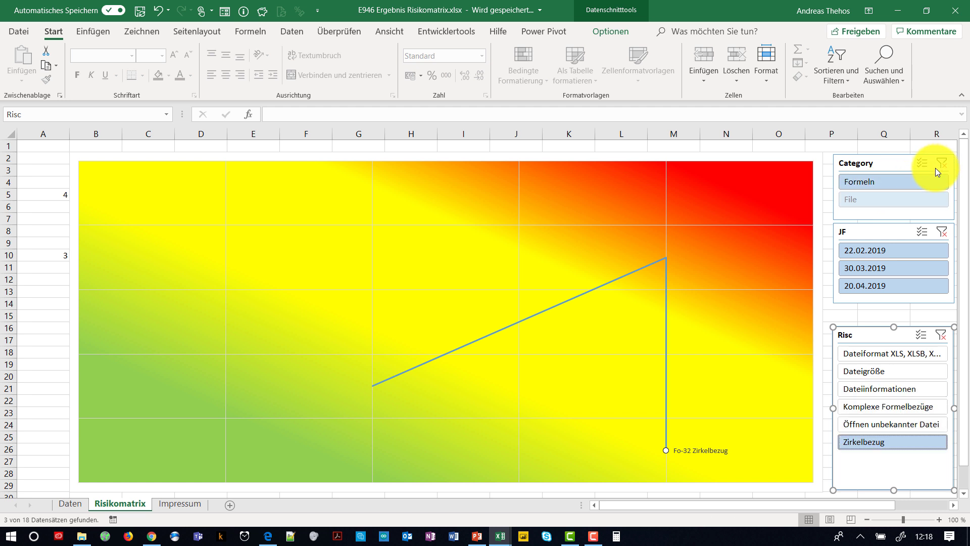
click(881, 381)
click(878, 406)
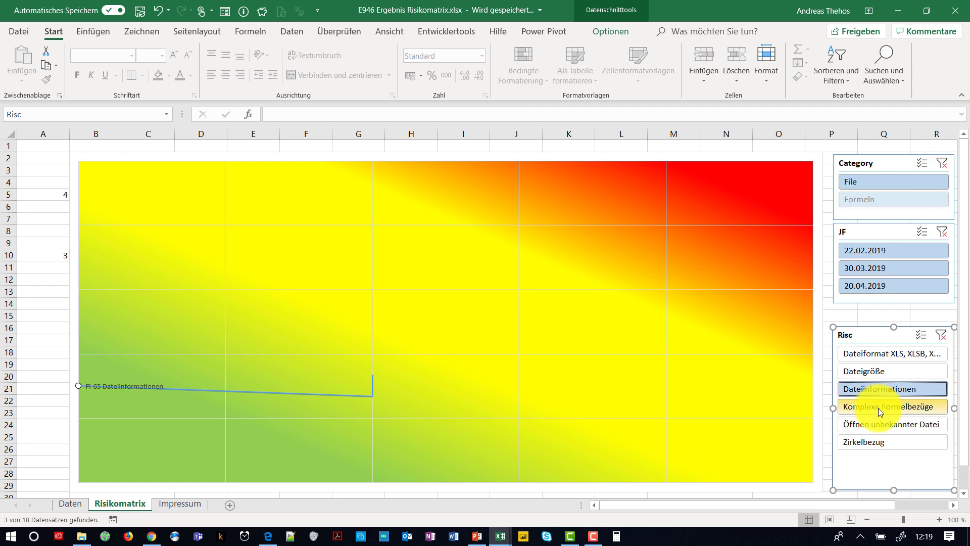